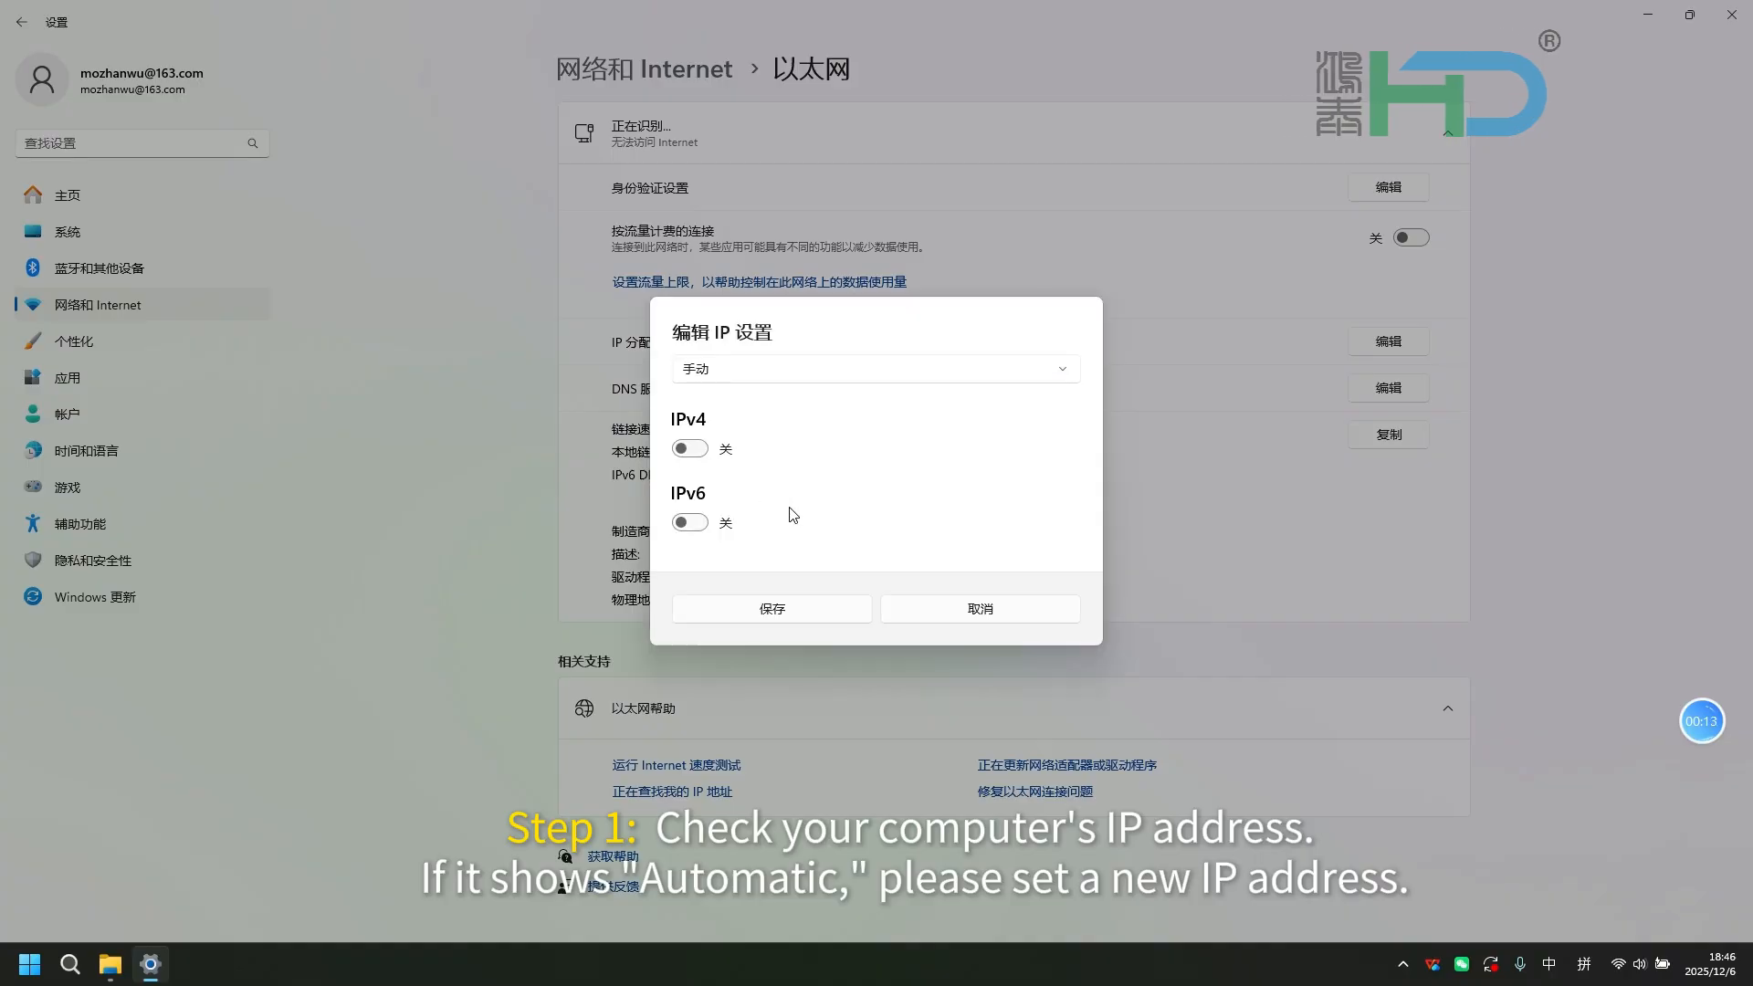
Enable manual IPv4 for the Ethernet adapter with IP address 192.168.100.1 and subnet mask 255.255.255.0, and save it.
{"action": "left_click", "coordinate": [688, 547]}
{"action": "left_click", "coordinate": [744, 345]}
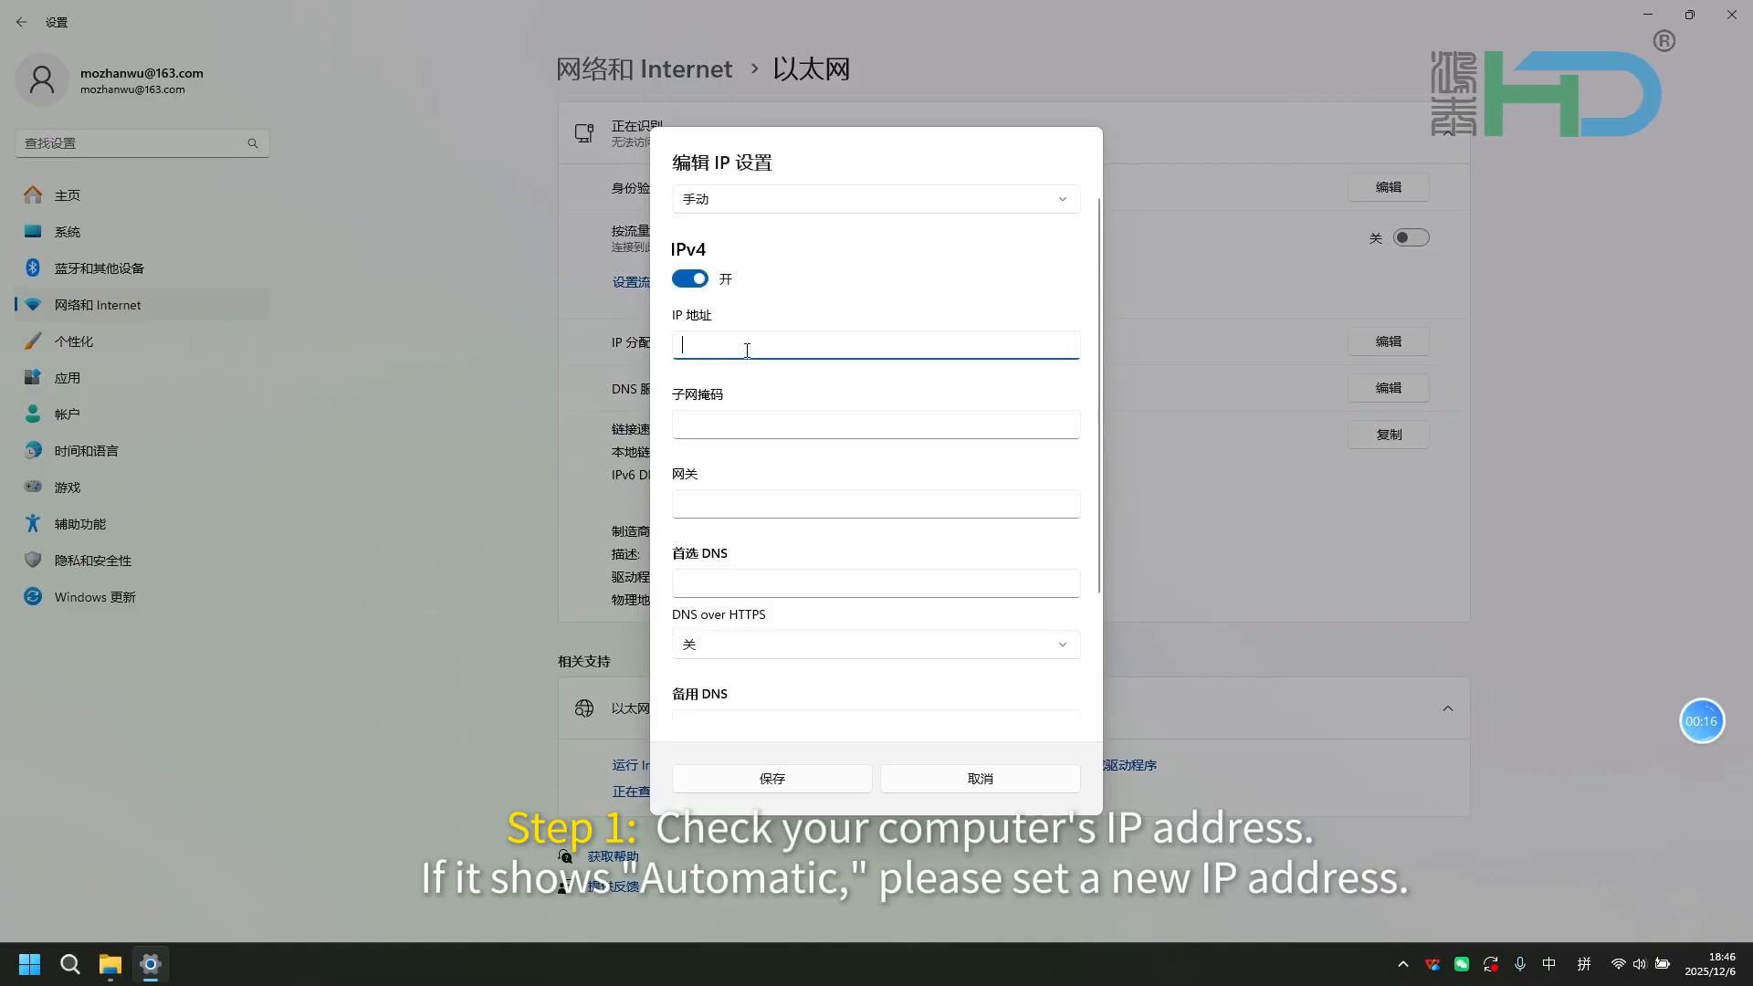
{"action": "type", "text": "192.168.100.1"}
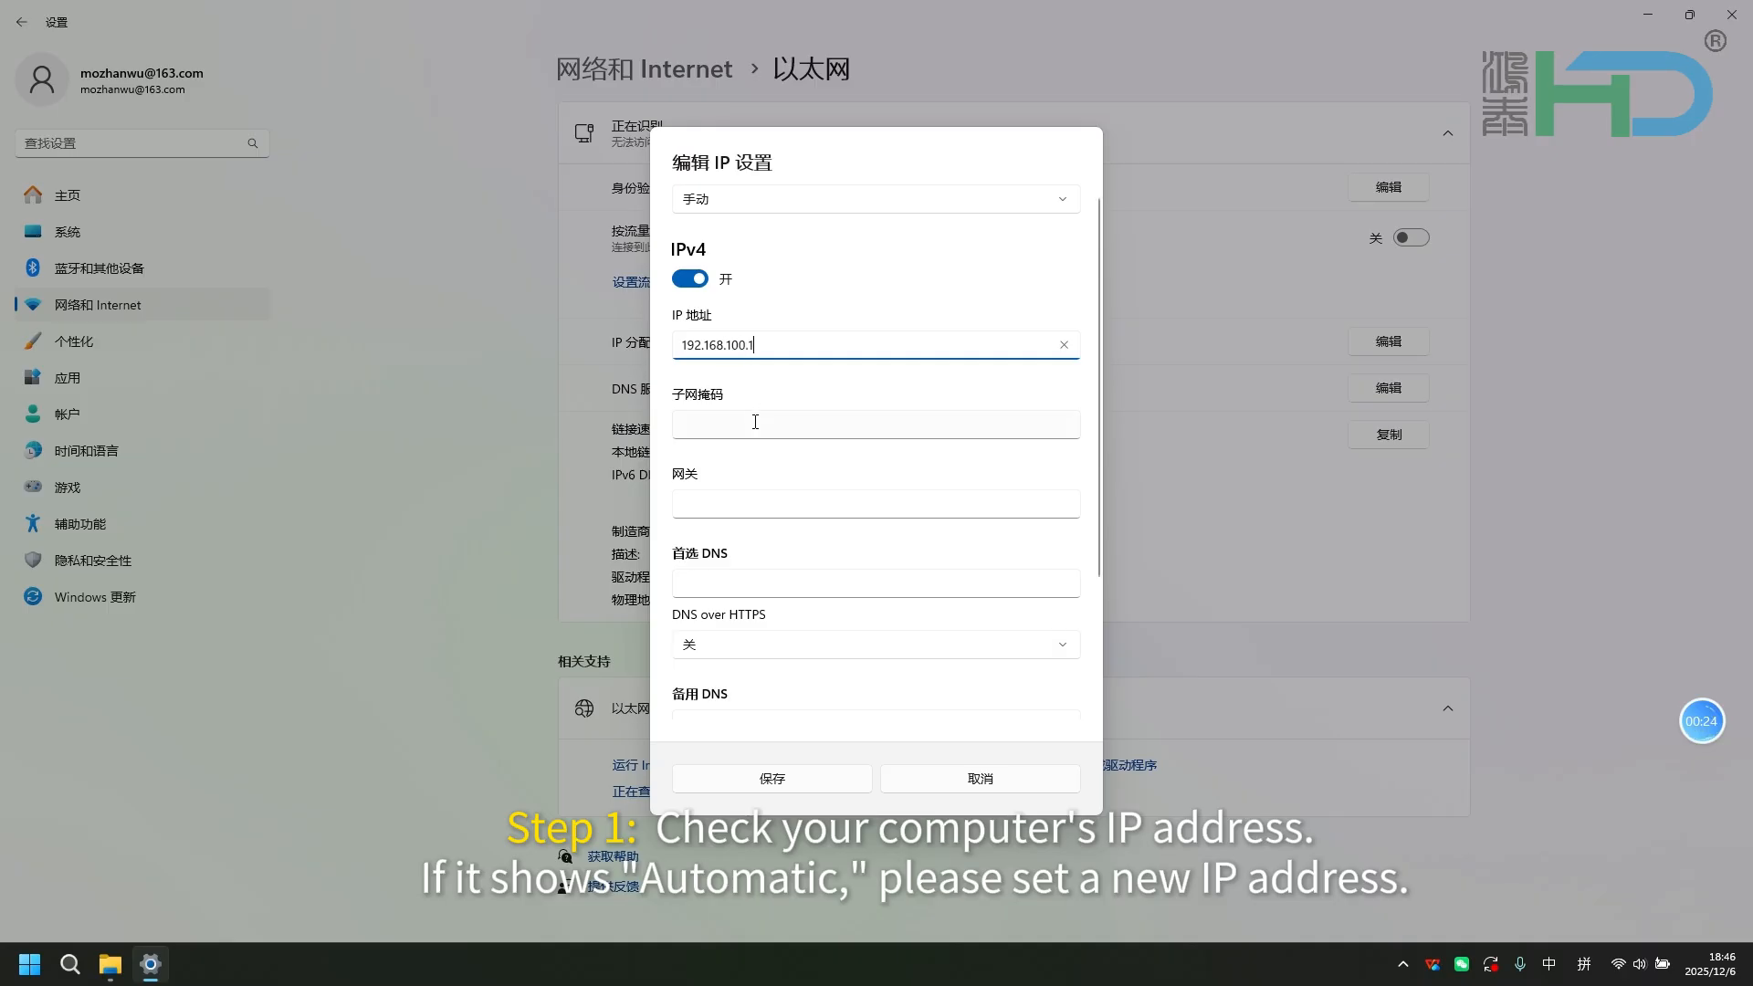
{"action": "left_click", "coordinate": [755, 422]}
{"action": "type", "text": "255.255.255.0"}
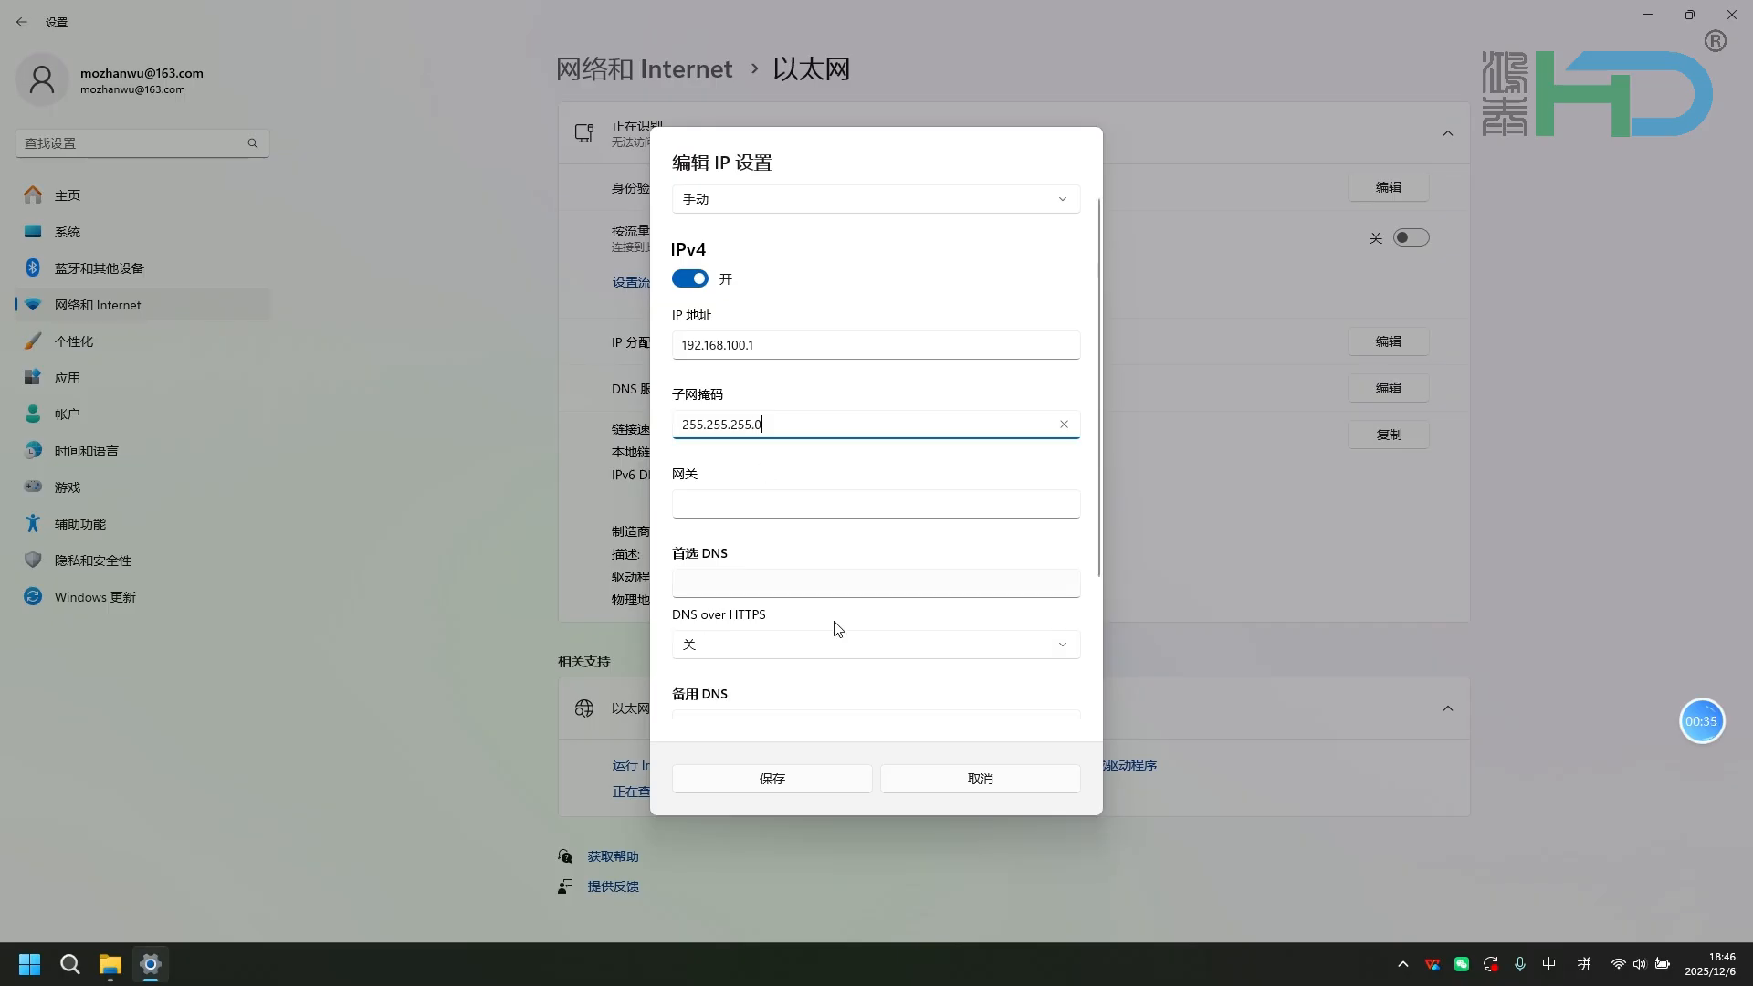
{"action": "left_click", "coordinate": [833, 784]}
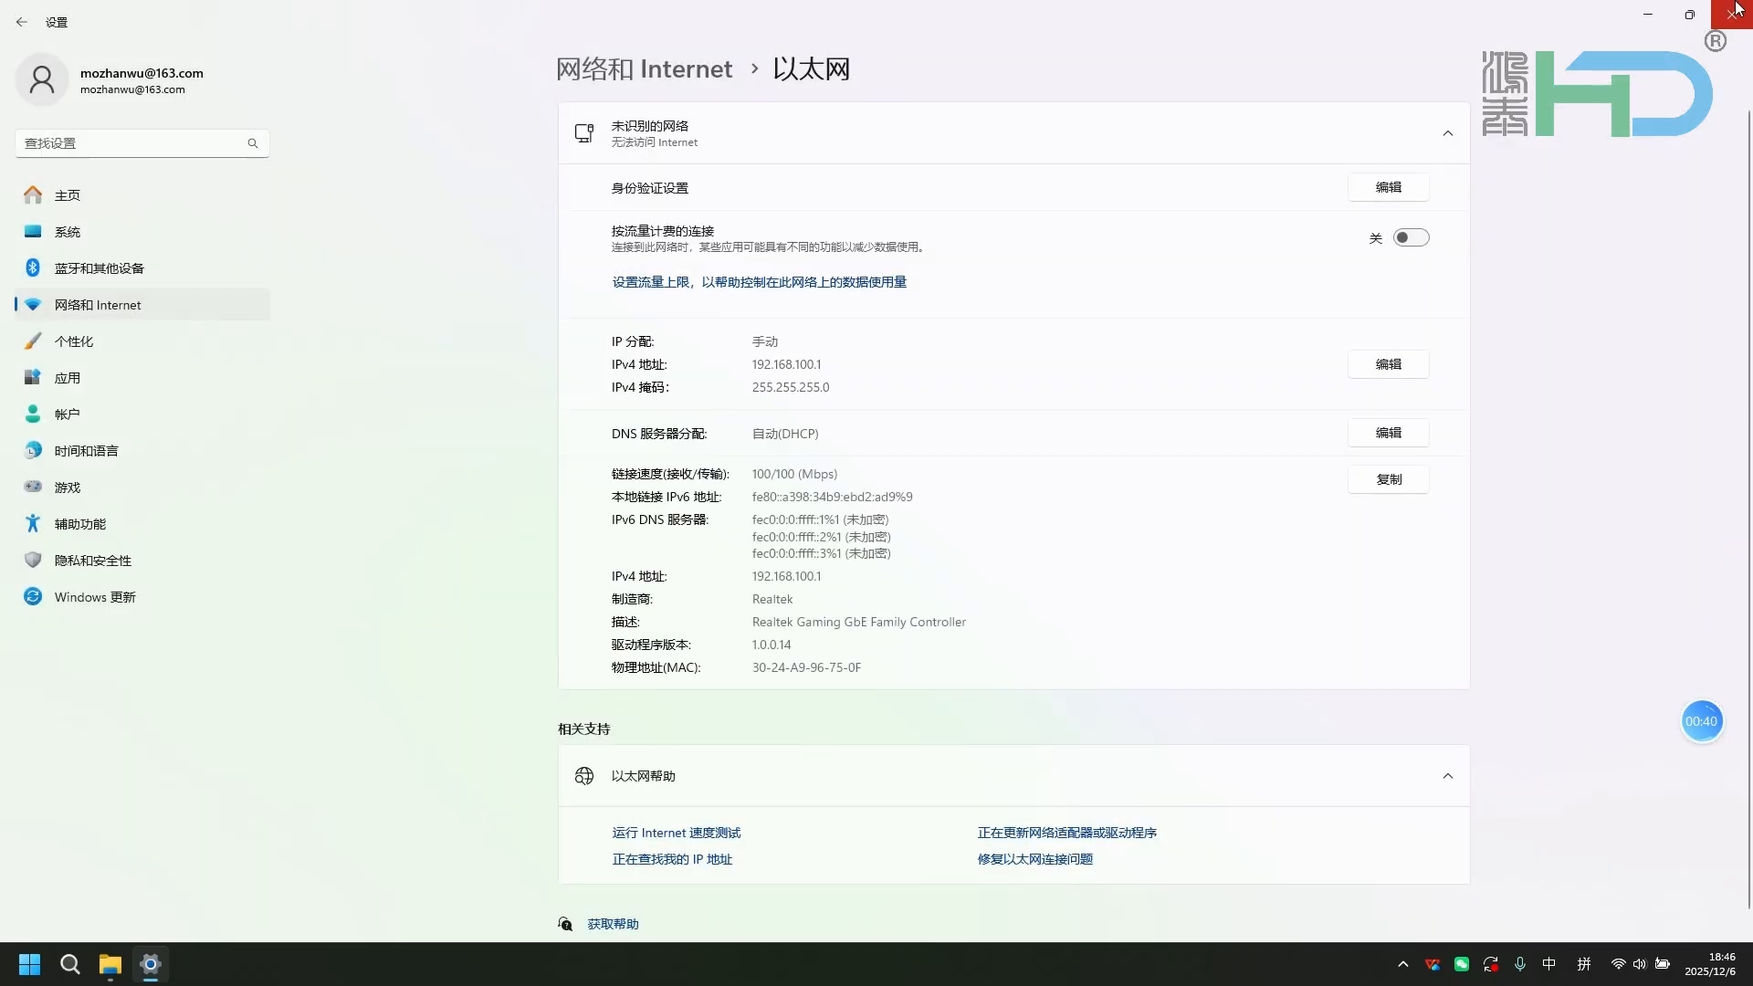
Close the network settings and run YC Player as administrator.
{"action": "left_click", "coordinate": [1737, 9]}
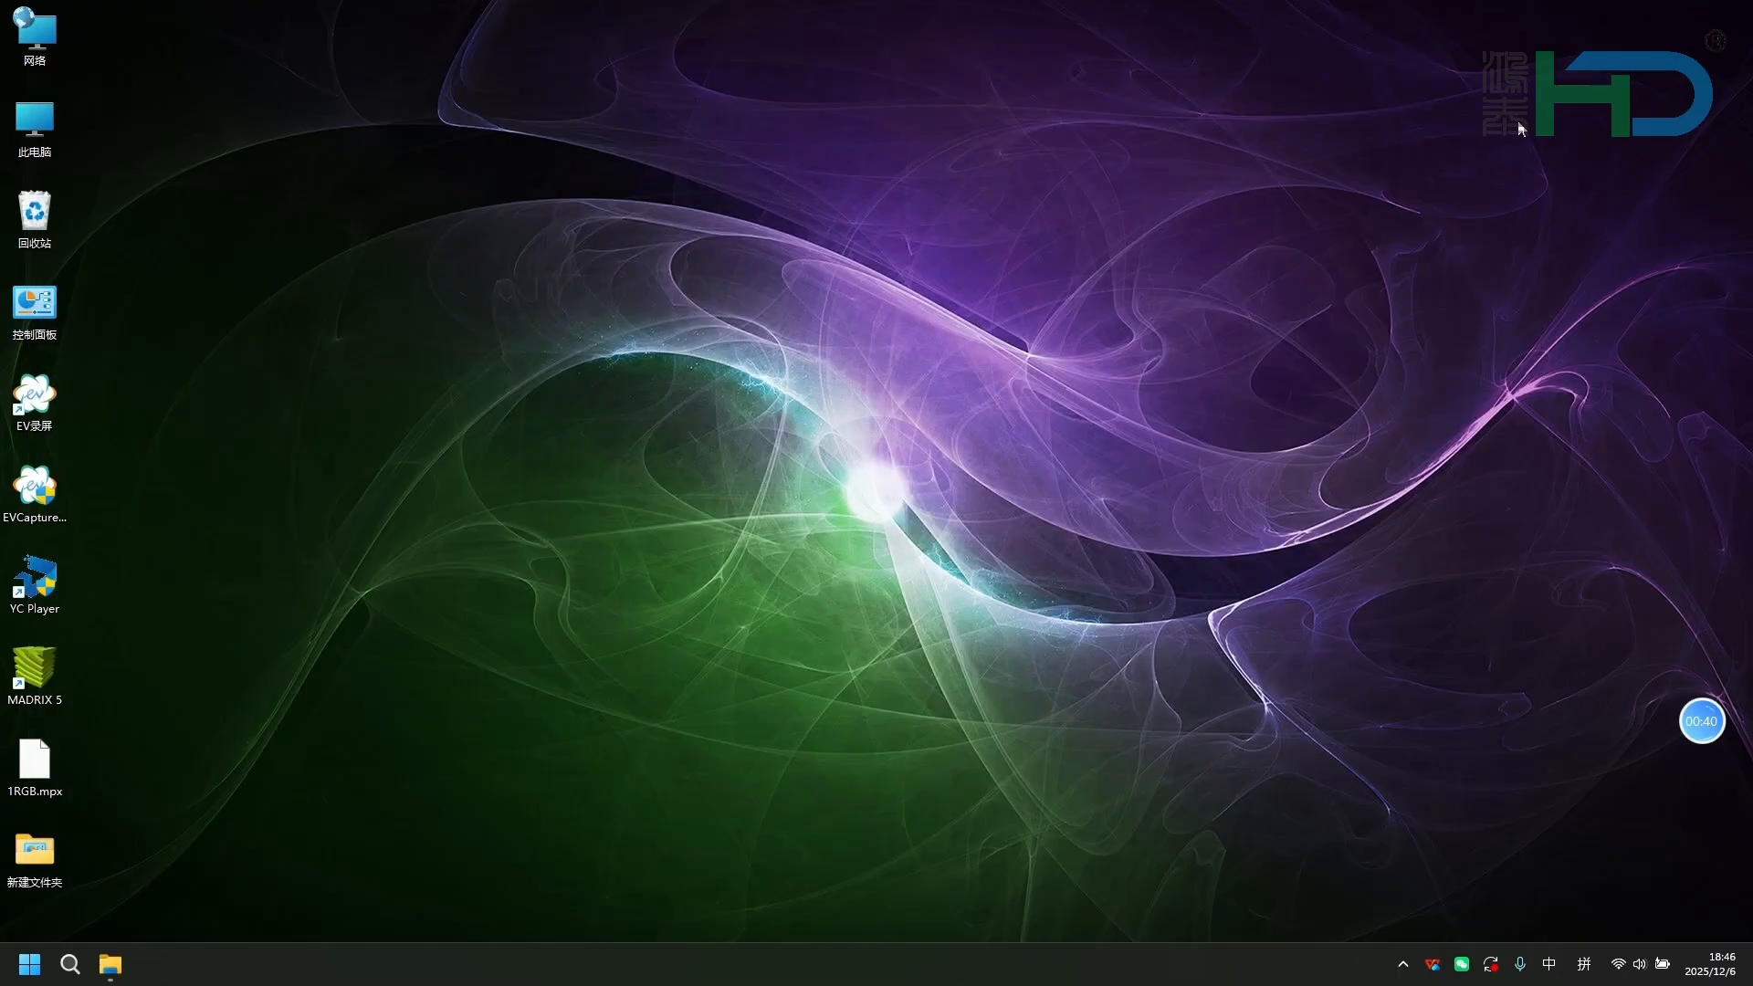
{"action": "right_click", "coordinate": [42, 589]}
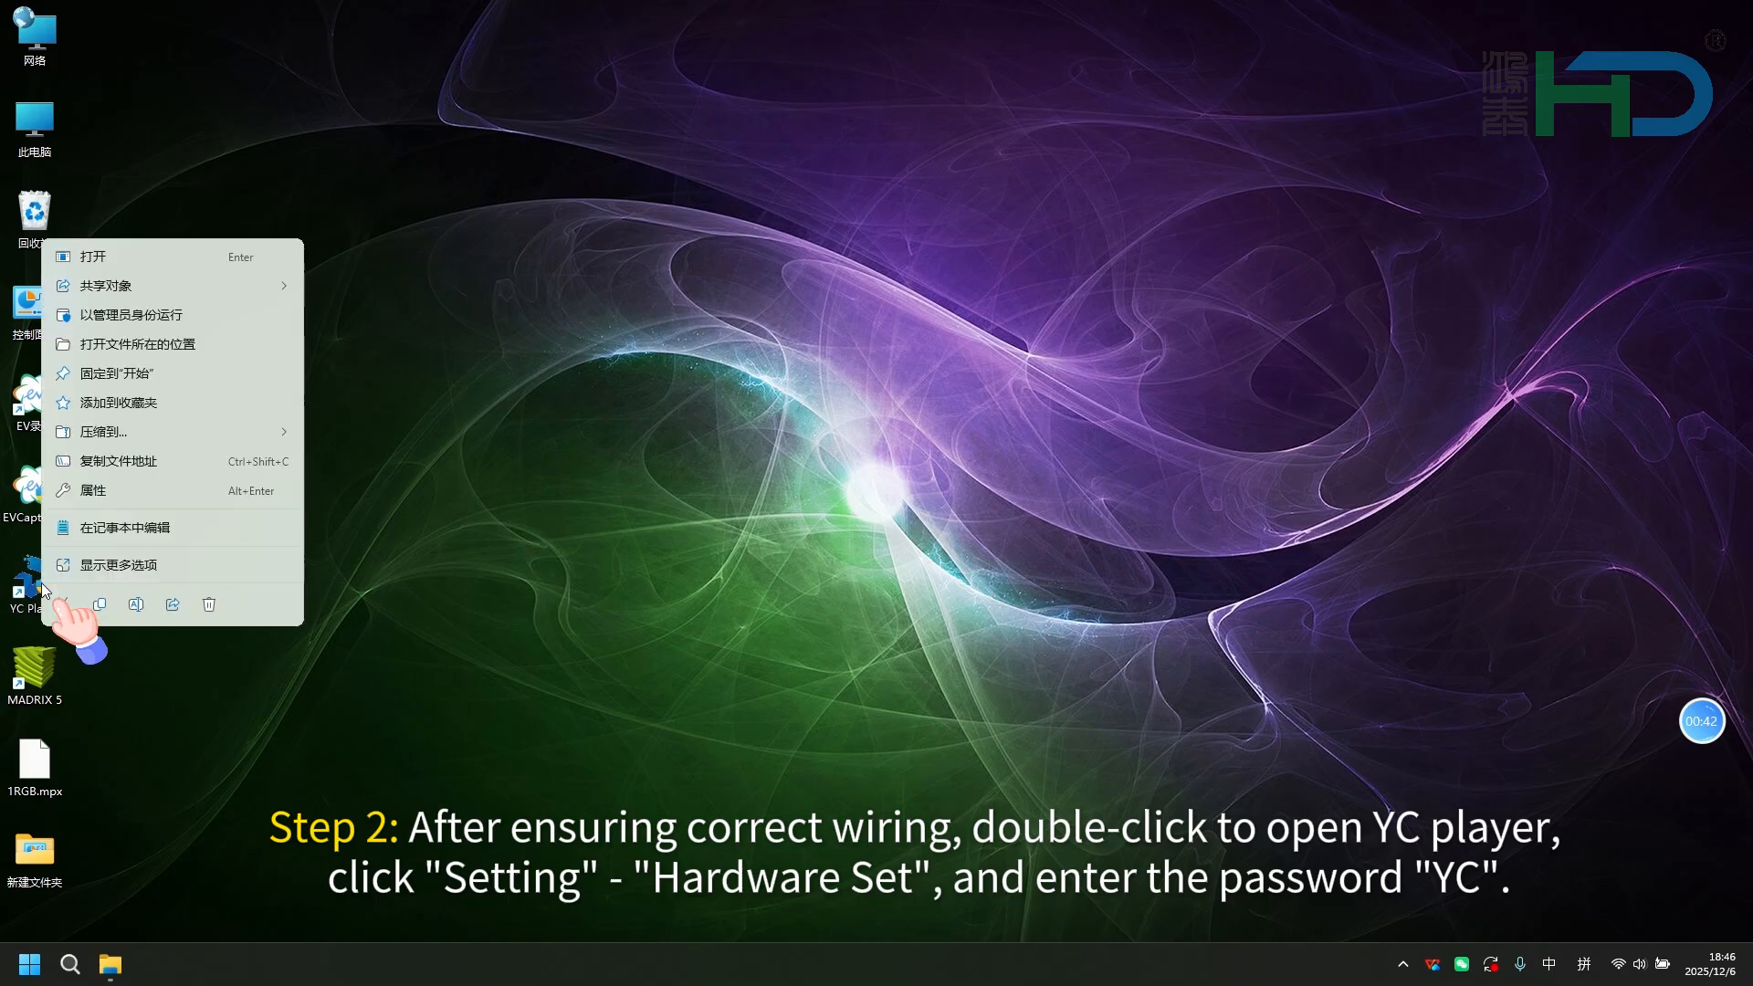
{"action": "left_click", "coordinate": [155, 312]}
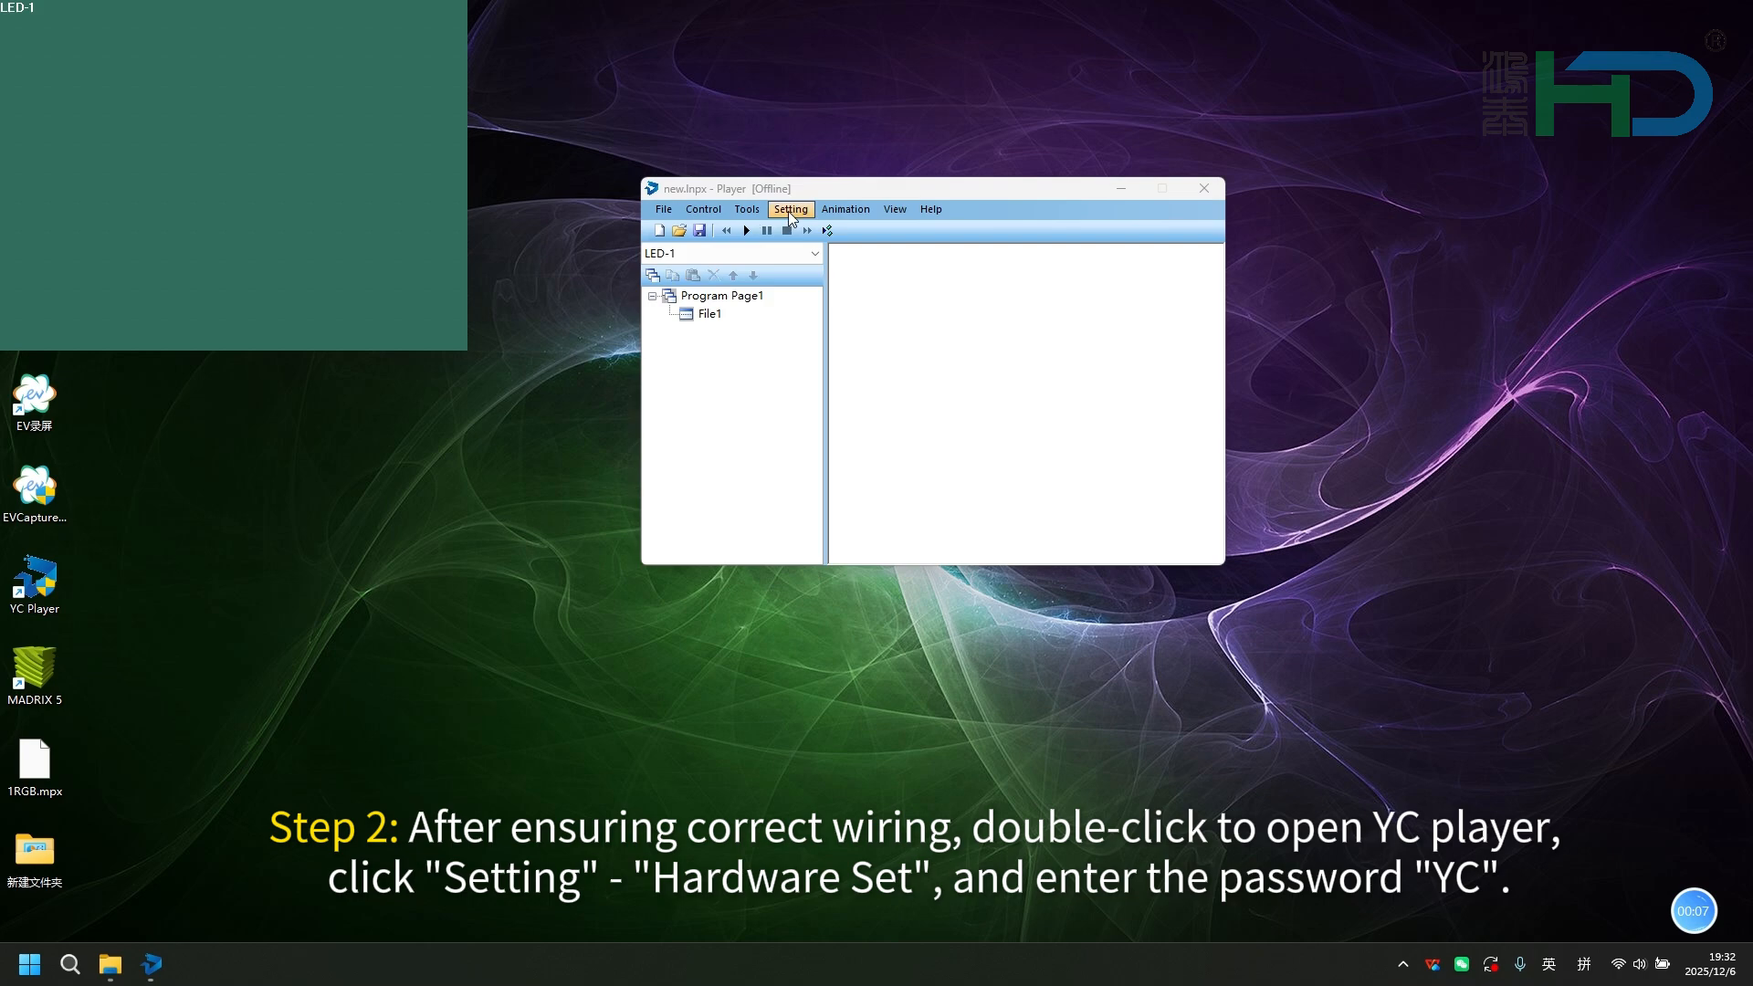
Open the Hardware Set dialog, entering the hardware settings password to unlock it.
{"action": "left_click", "coordinate": [787, 211]}
{"action": "left_click", "coordinate": [828, 273]}
{"action": "key", "text": "Caps_Lock"}
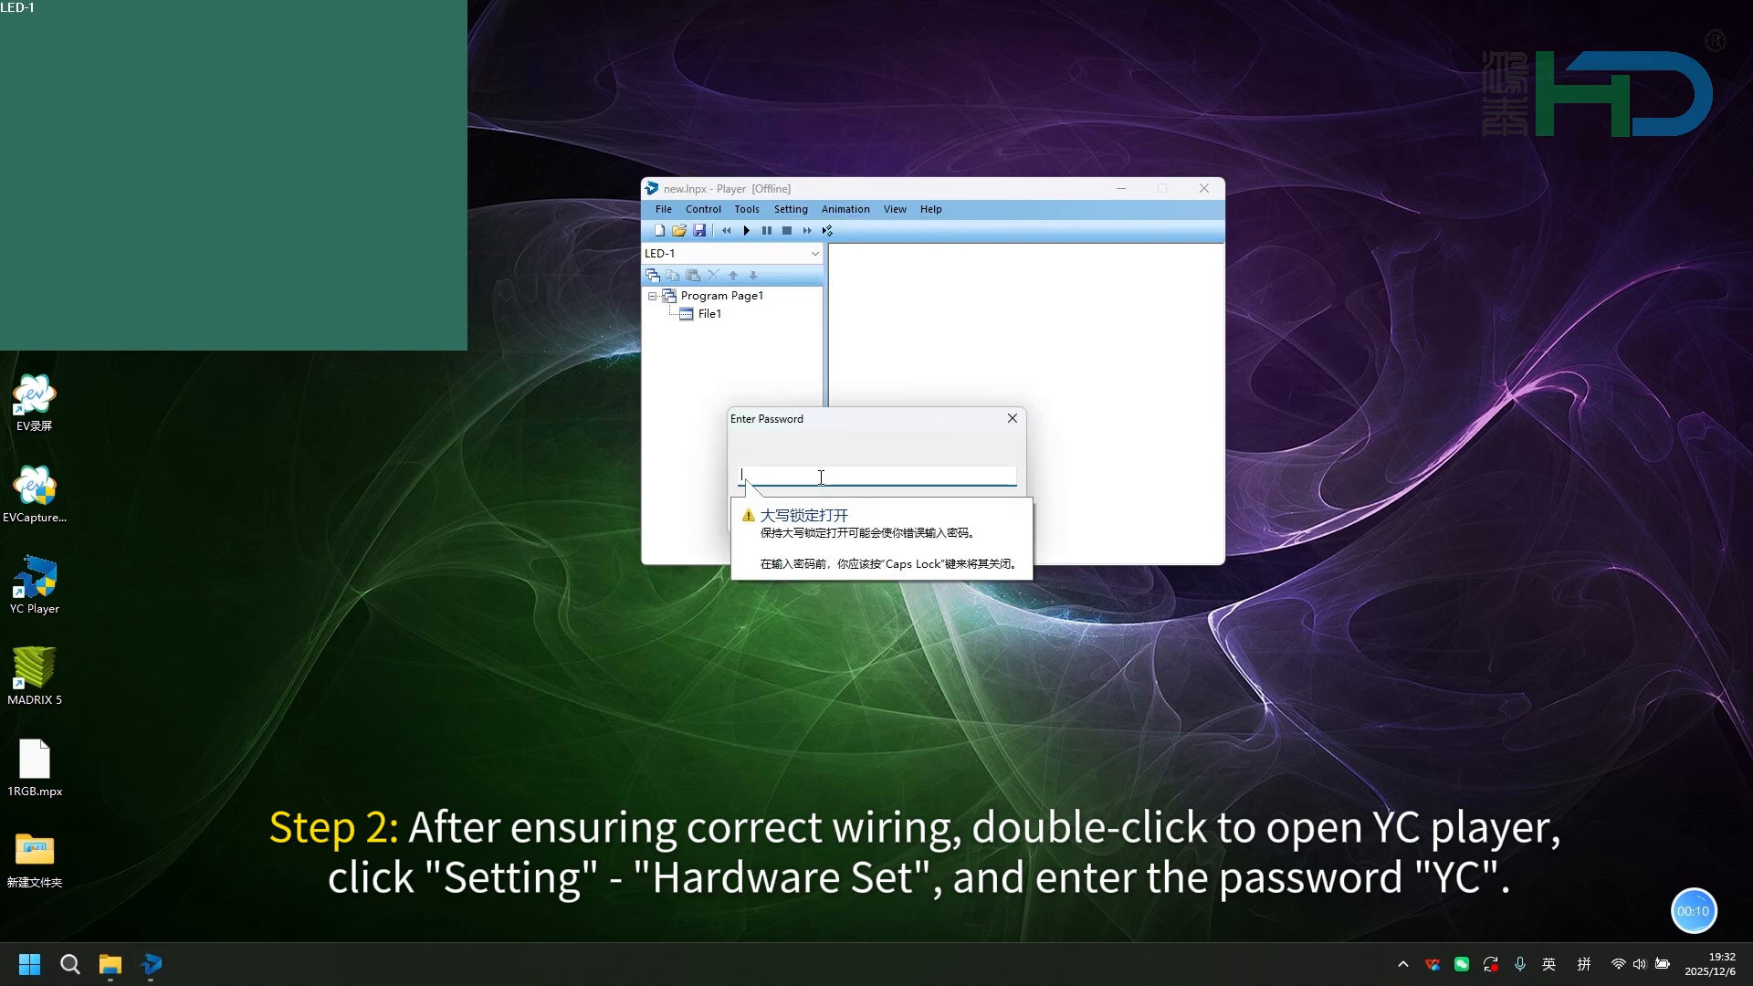
{"action": "type", "text": "YC"}
{"action": "left_click", "coordinate": [908, 514]}
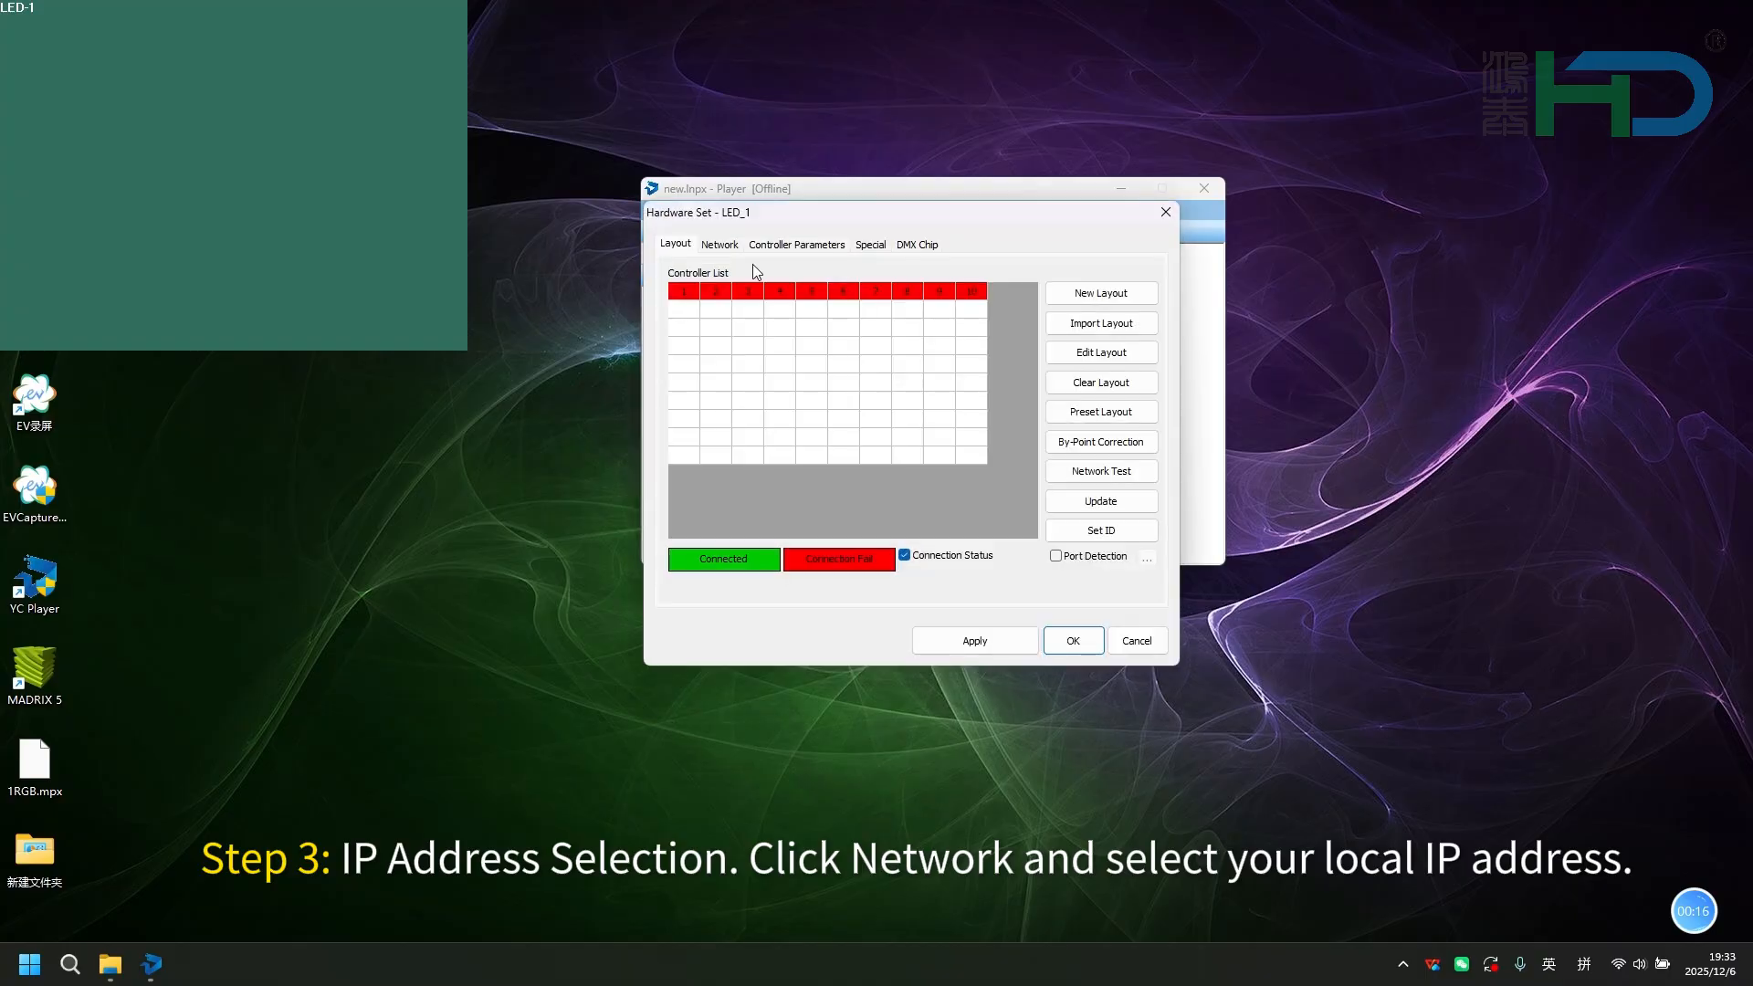
Select 192.168.100.1 as the local IP for the network, apply it, and check the controller connection status in the layout.
{"action": "left_click", "coordinate": [720, 244]}
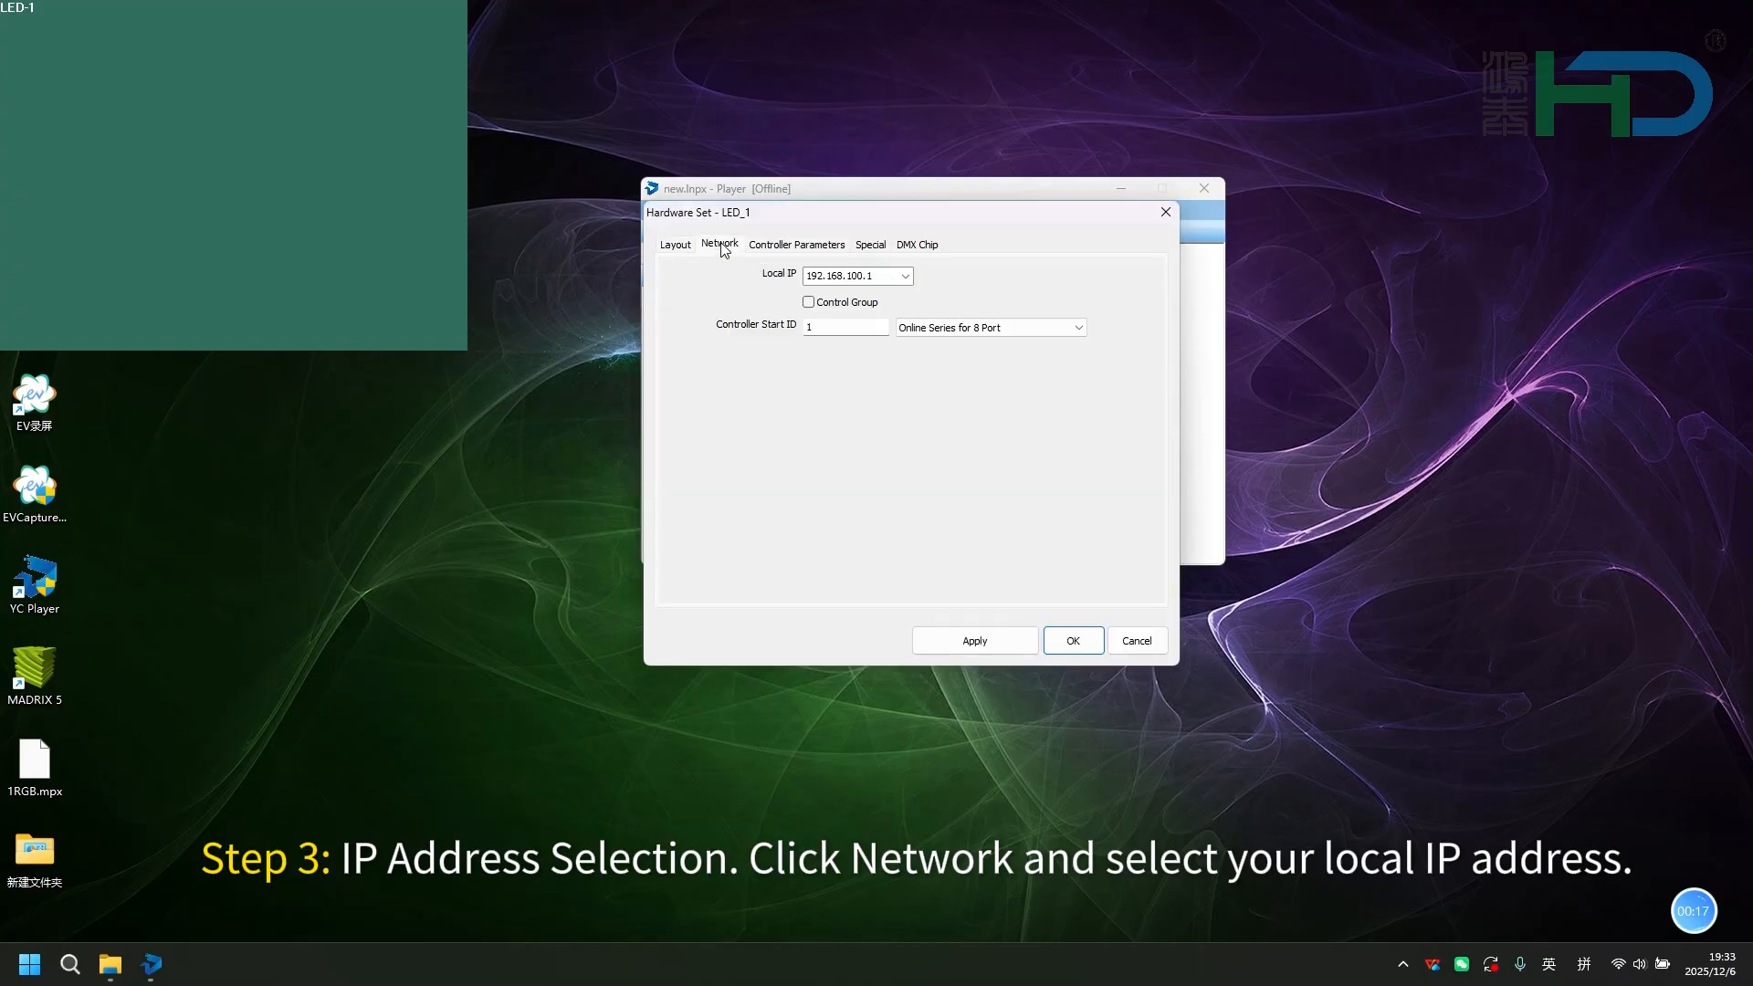
{"action": "left_click", "coordinate": [905, 276]}
{"action": "left_click", "coordinate": [860, 298]}
{"action": "left_click", "coordinate": [971, 641]}
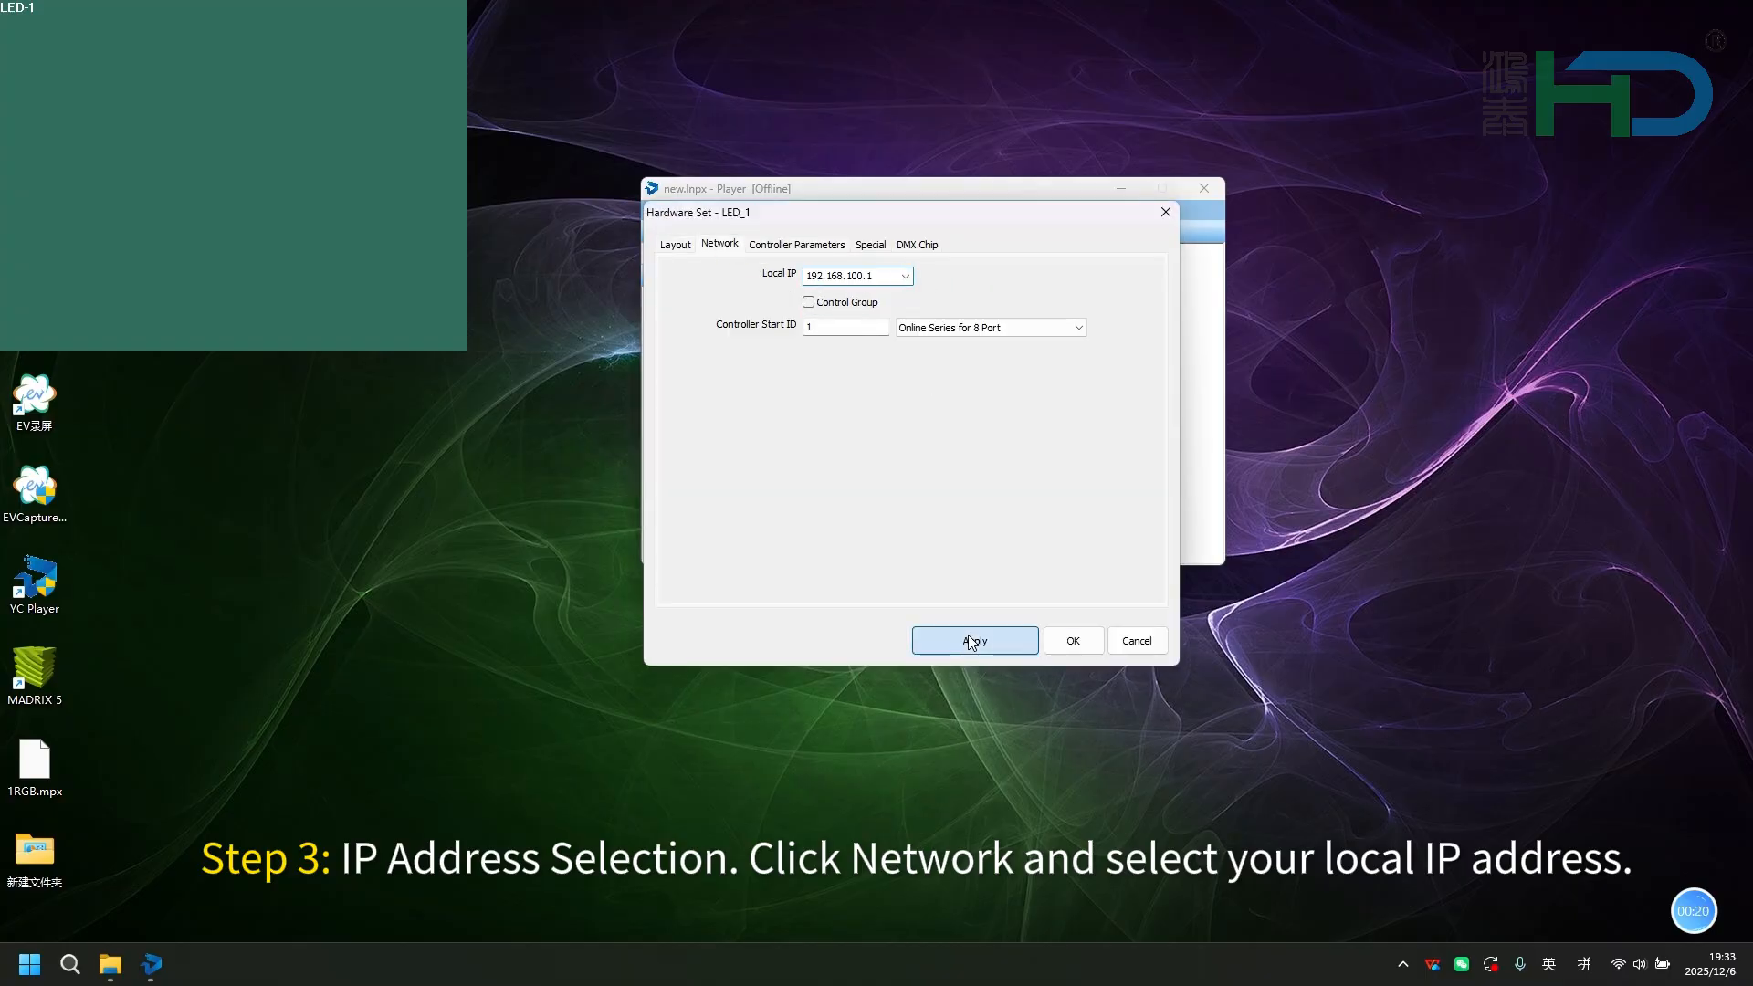
{"action": "left_click", "coordinate": [677, 246]}
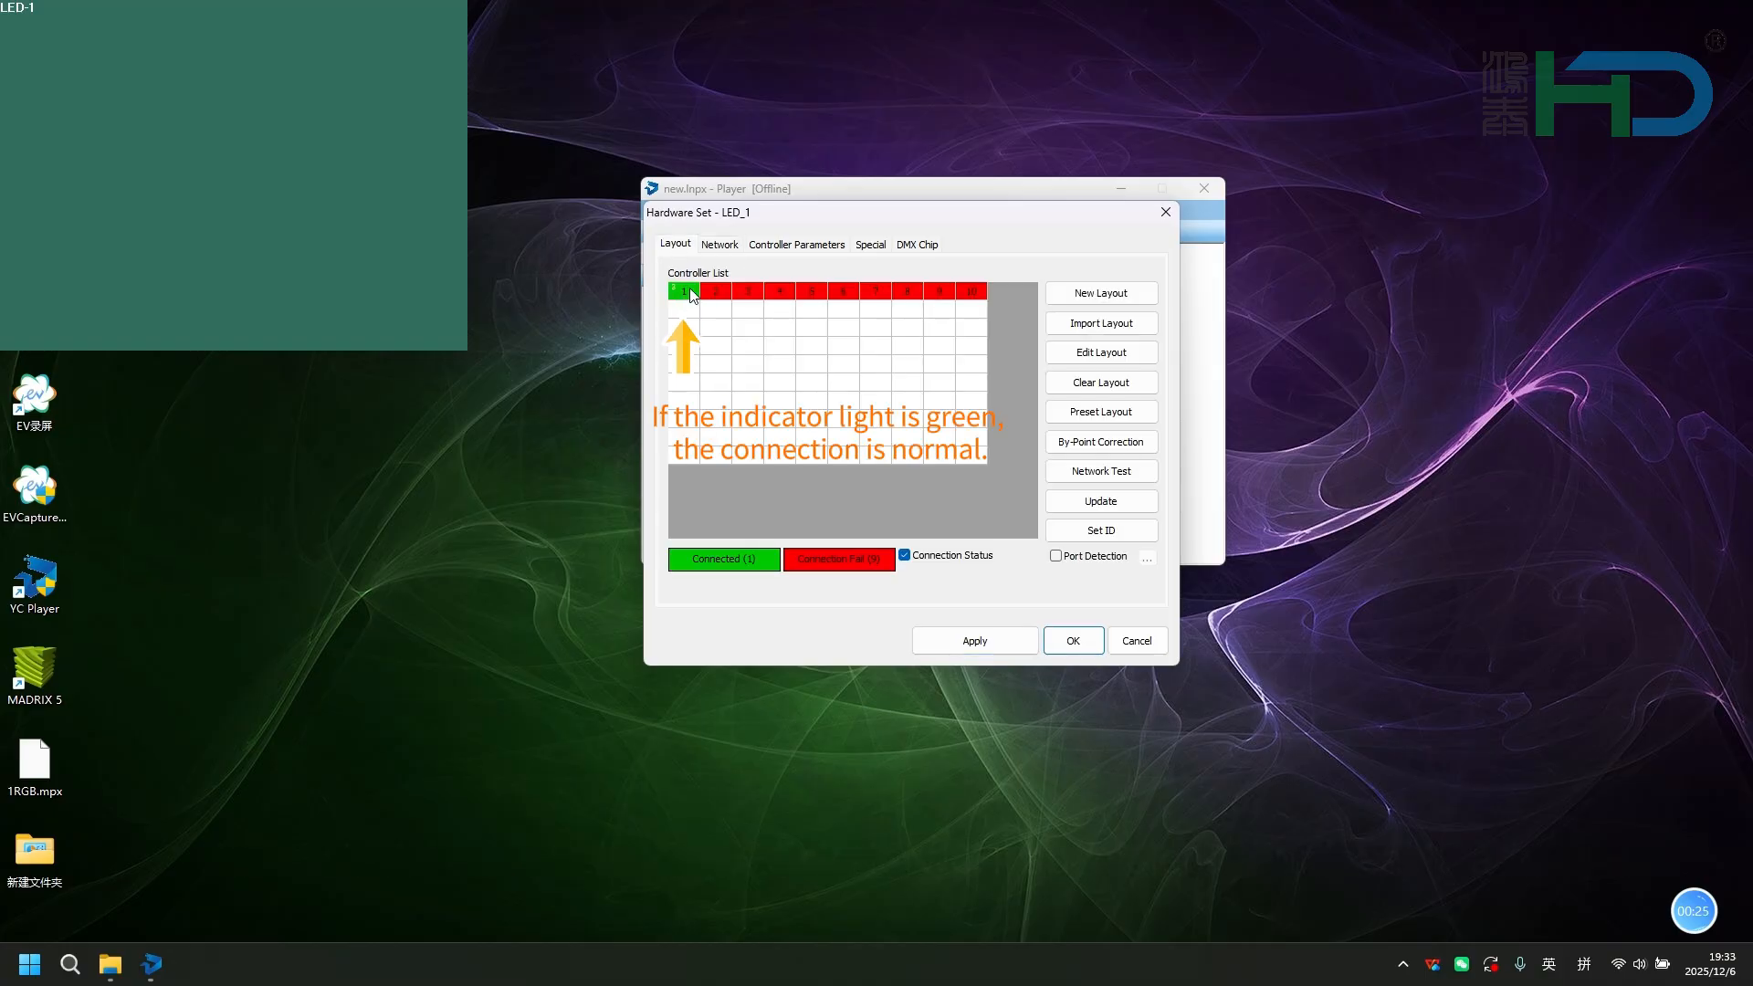
Configure the controller parameters: chip type UCS512C4, 1024 max channels, clock frequency 0.50MHz and Four-Color.
{"action": "left_click", "coordinate": [782, 256]}
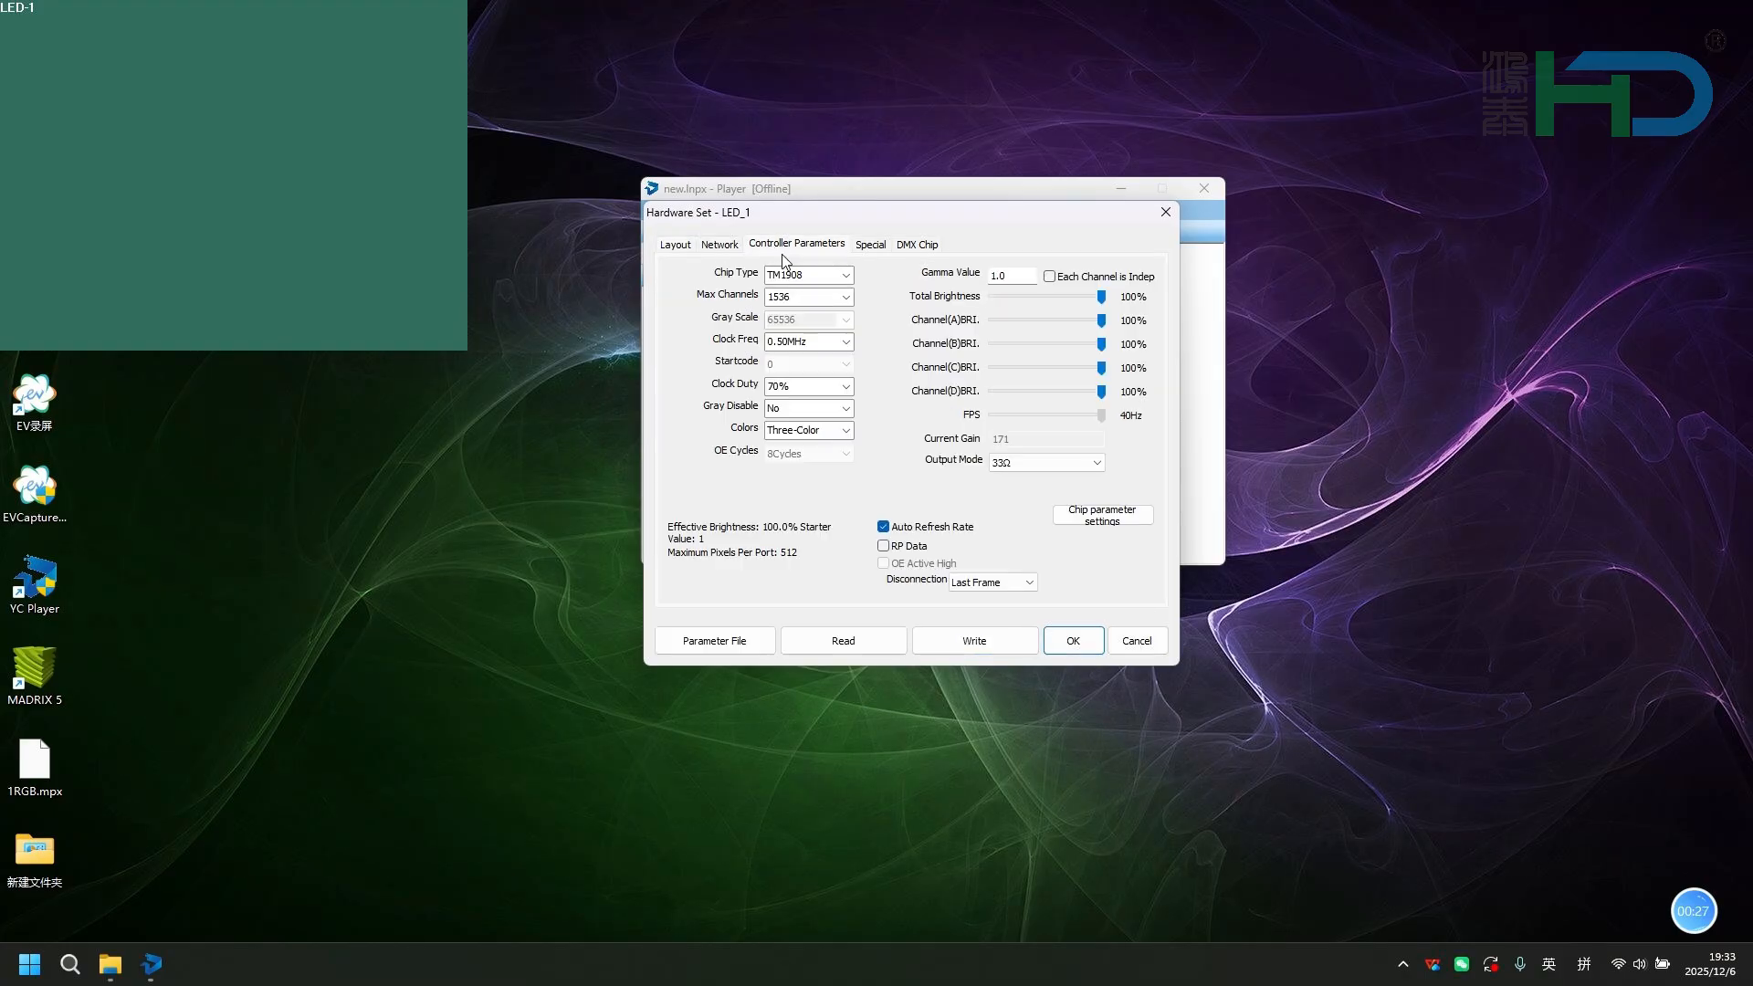
{"action": "left_click", "coordinate": [844, 276]}
{"action": "mouse_move", "coordinate": [917, 347]}
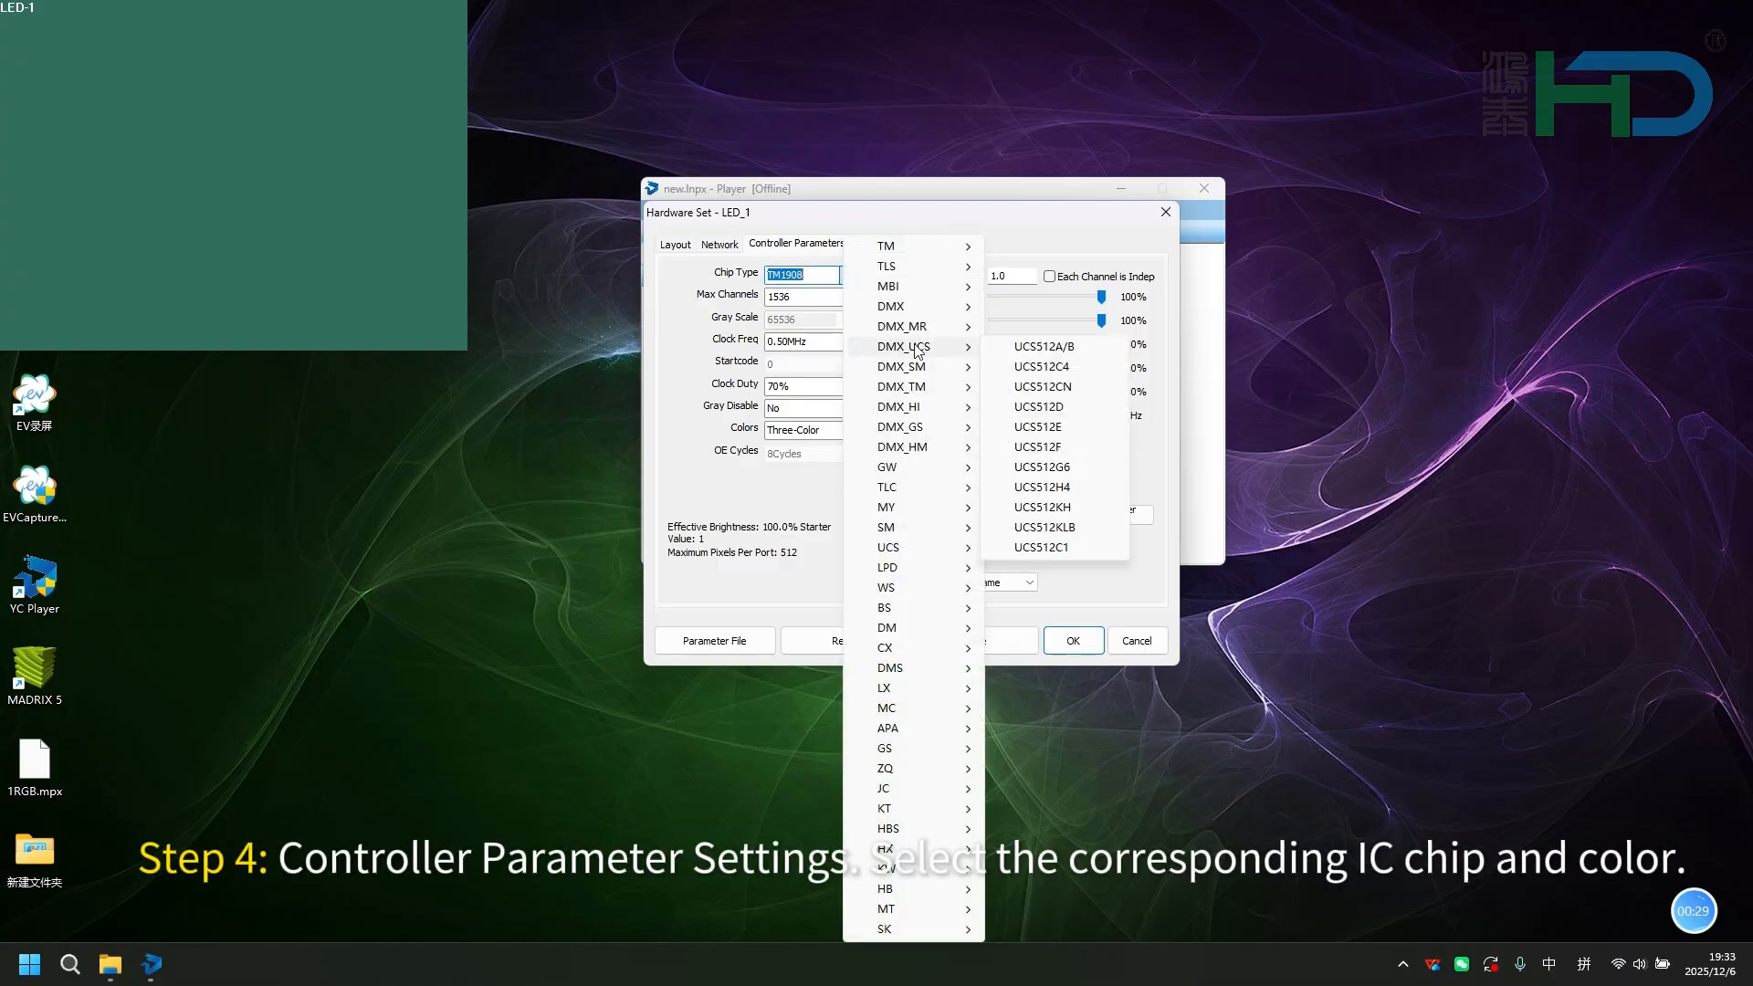
{"action": "left_click", "coordinate": [1041, 367]}
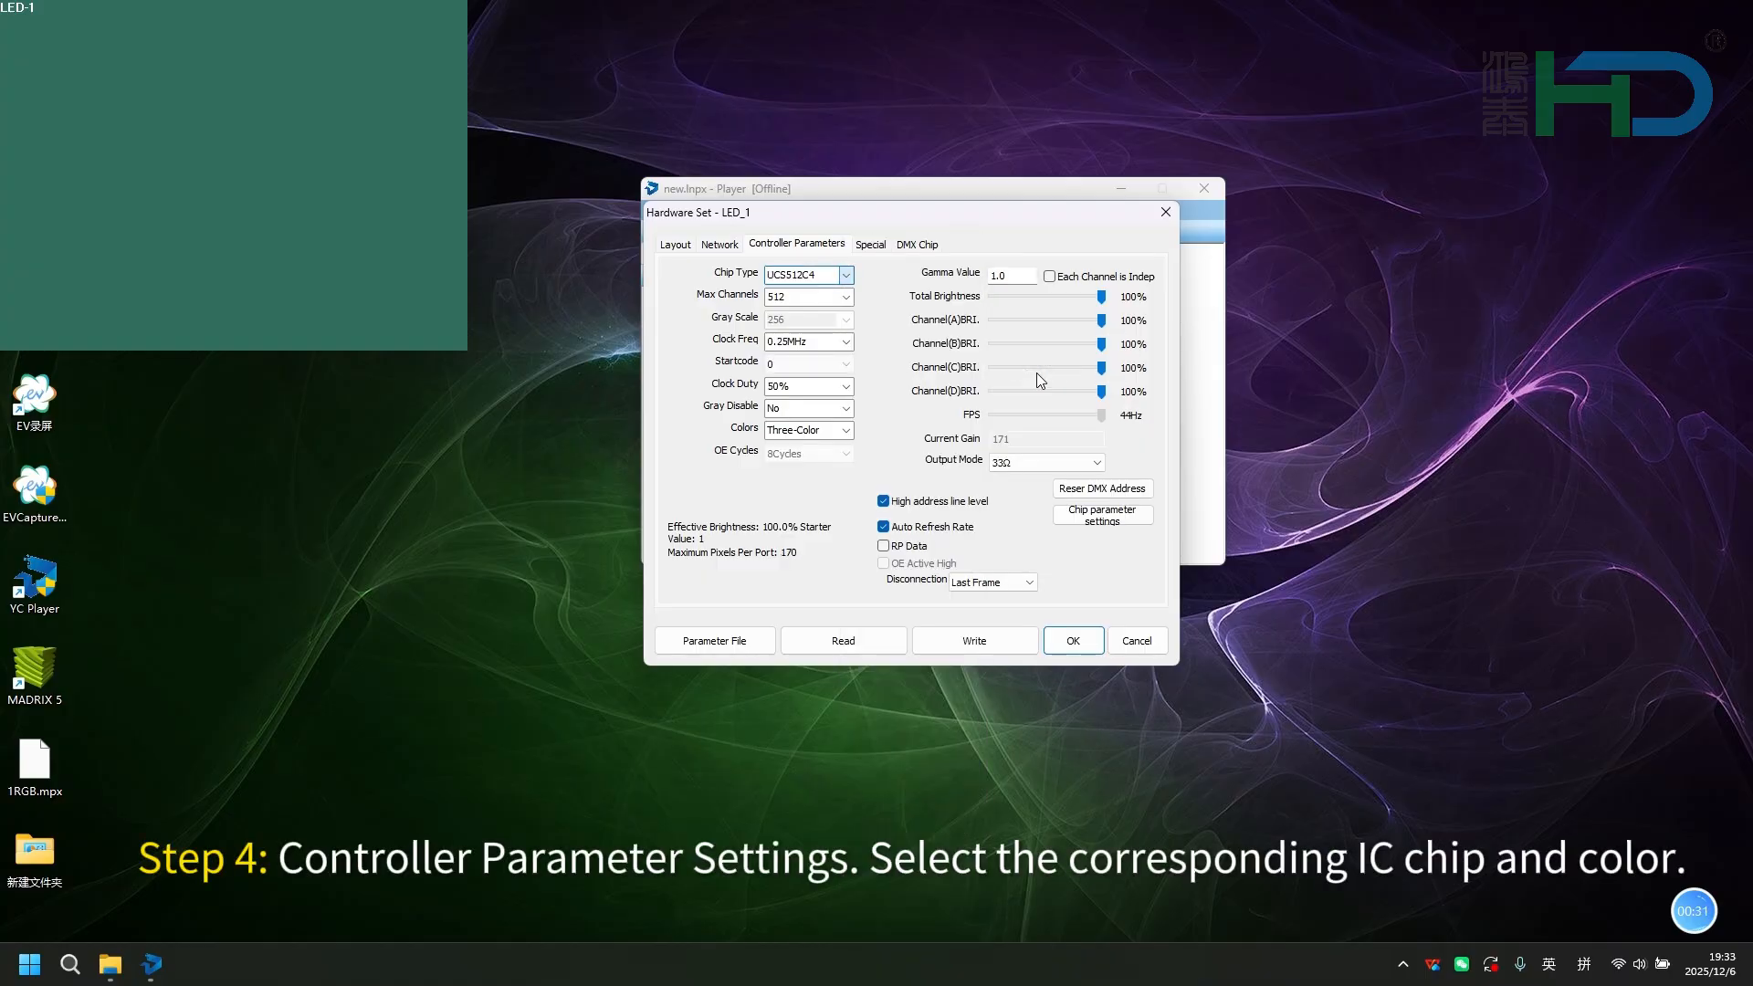
{"action": "left_click", "coordinate": [846, 297]}
{"action": "left_click", "coordinate": [842, 345]}
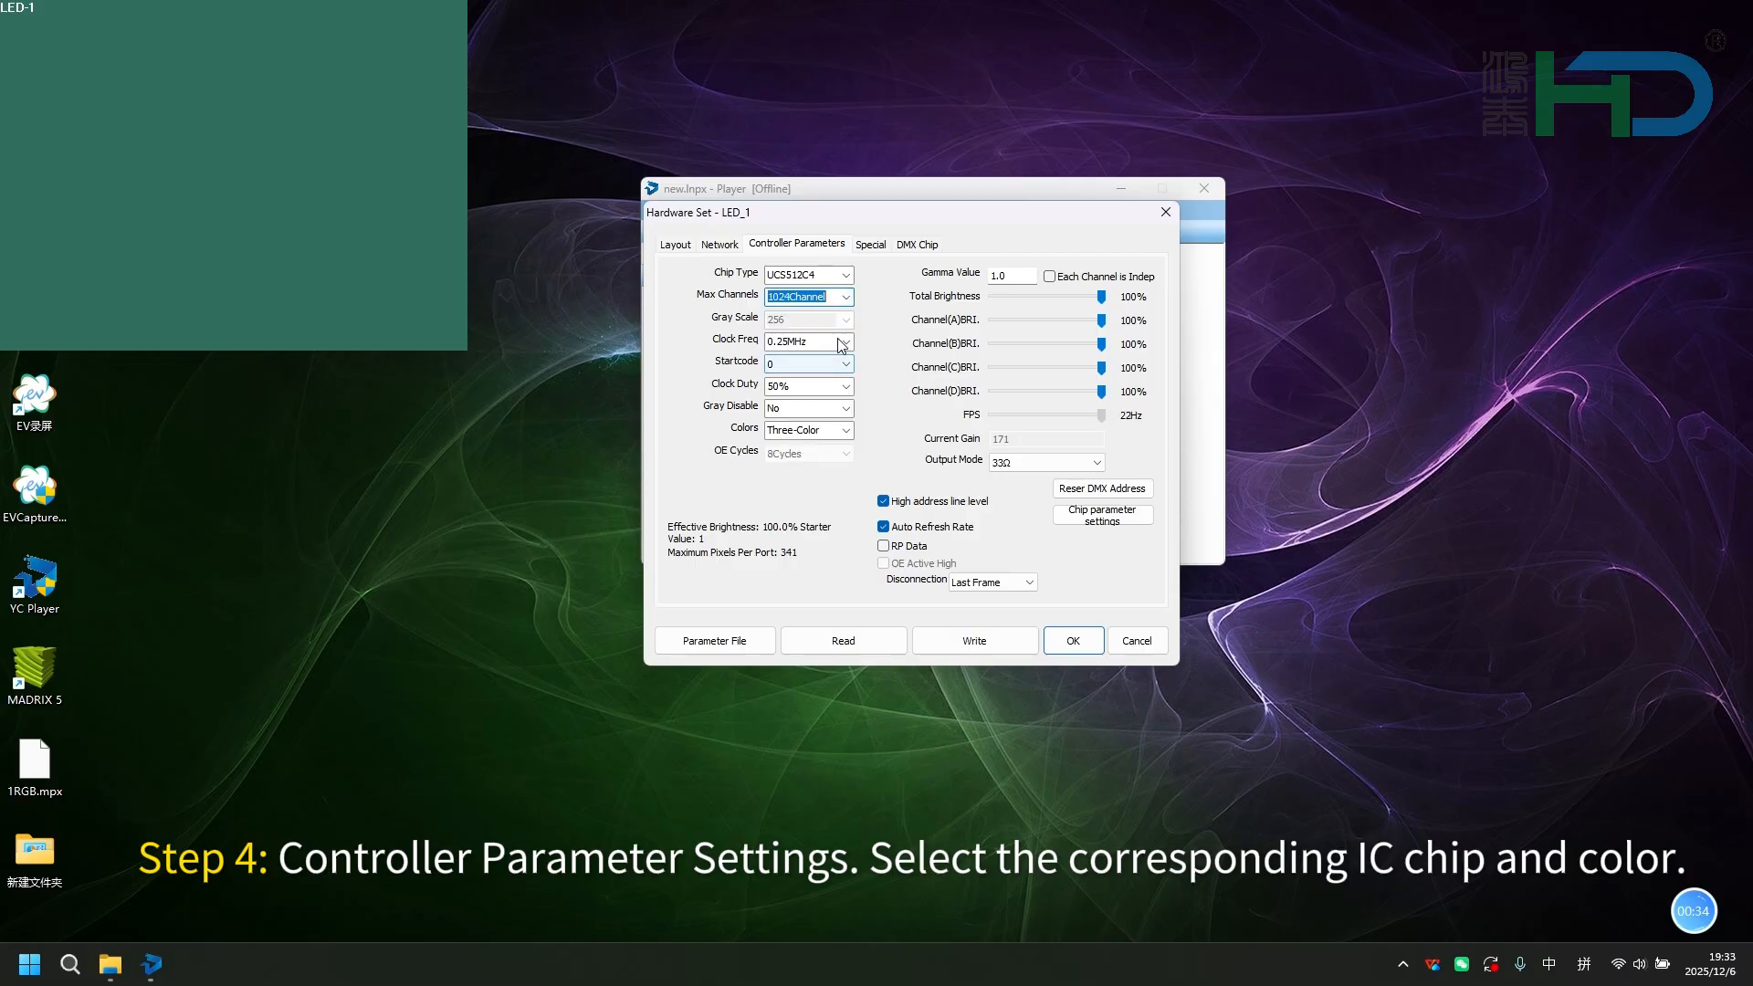
{"action": "left_click", "coordinate": [846, 341]}
{"action": "left_click", "coordinate": [847, 399]}
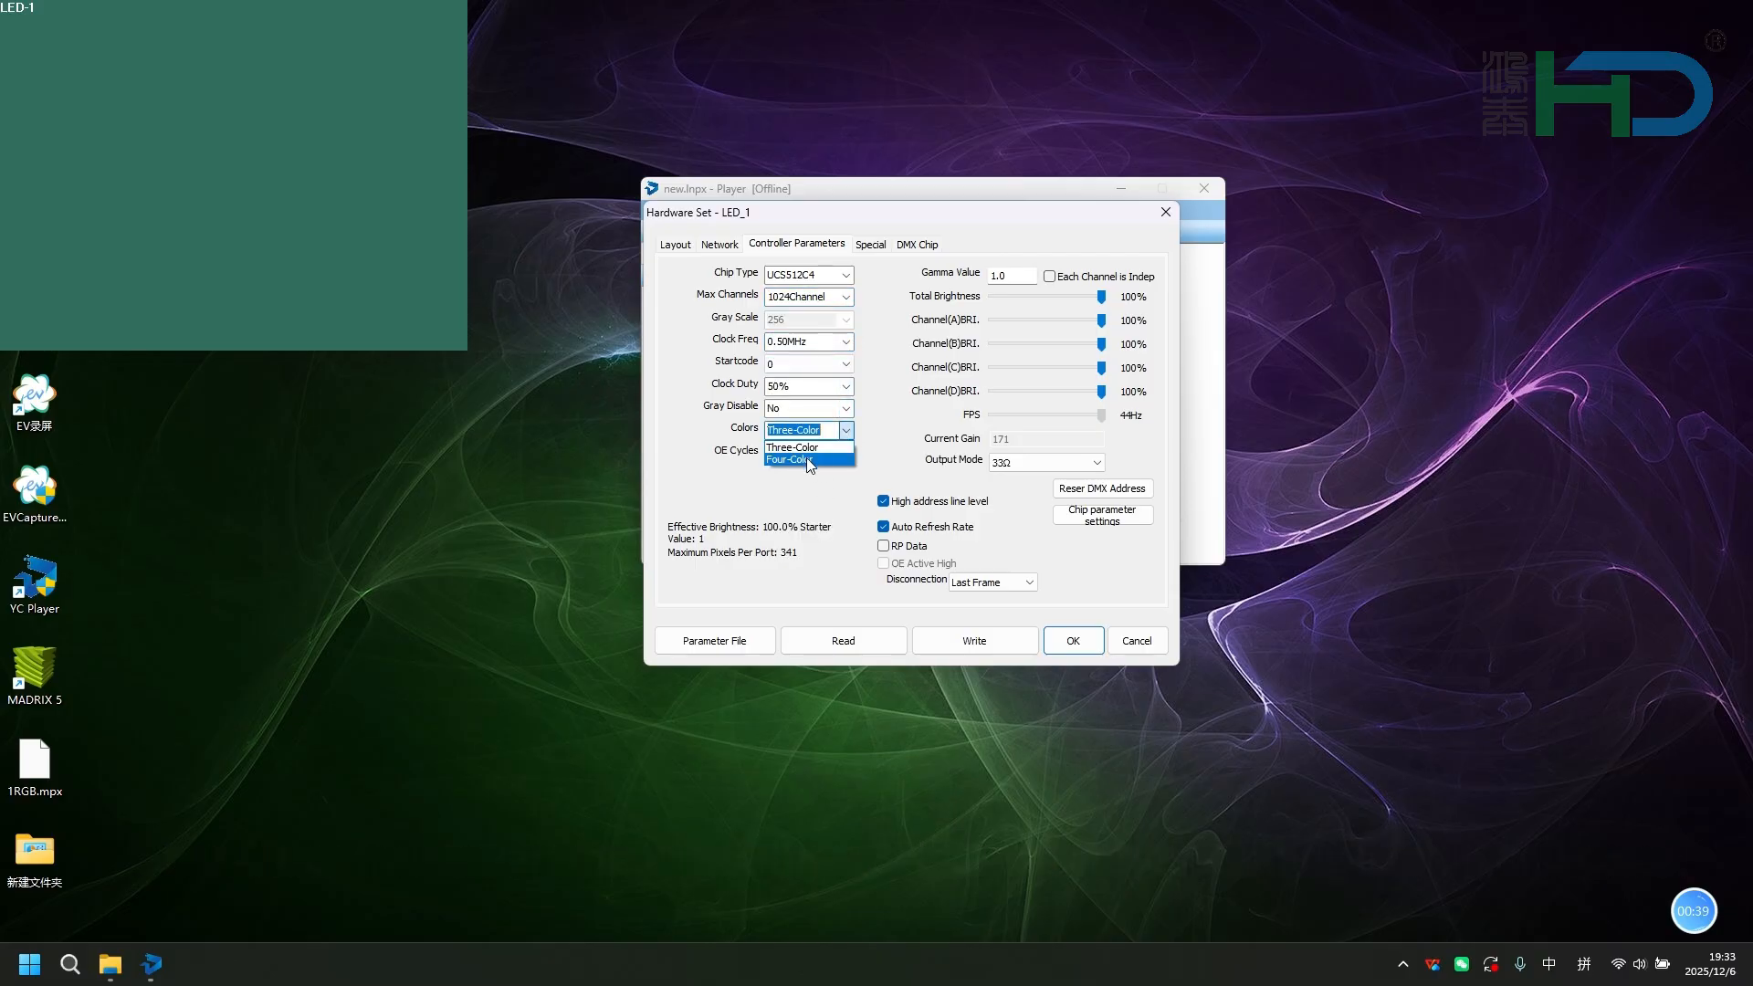
{"action": "left_click", "coordinate": [807, 459]}
Write the DMX addresses by simple addressing with 4 channels from address 1 on all ports of controllers 1 to 10.
{"action": "left_click", "coordinate": [1063, 490]}
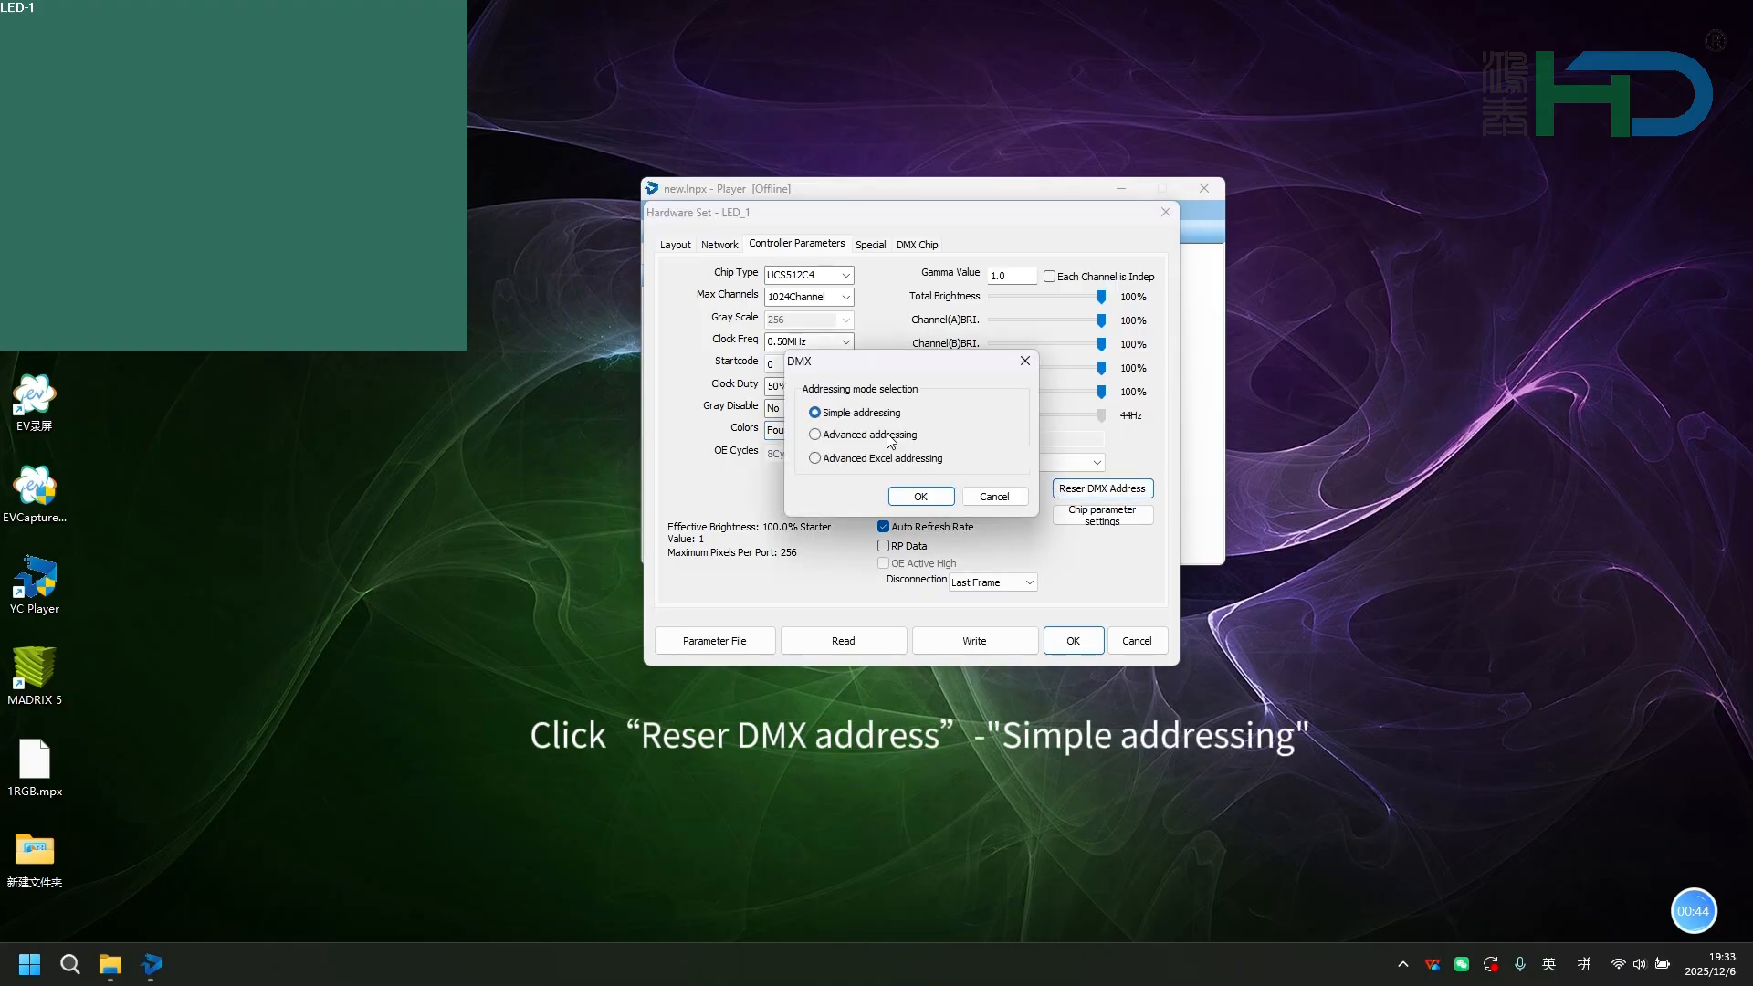
{"action": "left_click", "coordinate": [919, 496]}
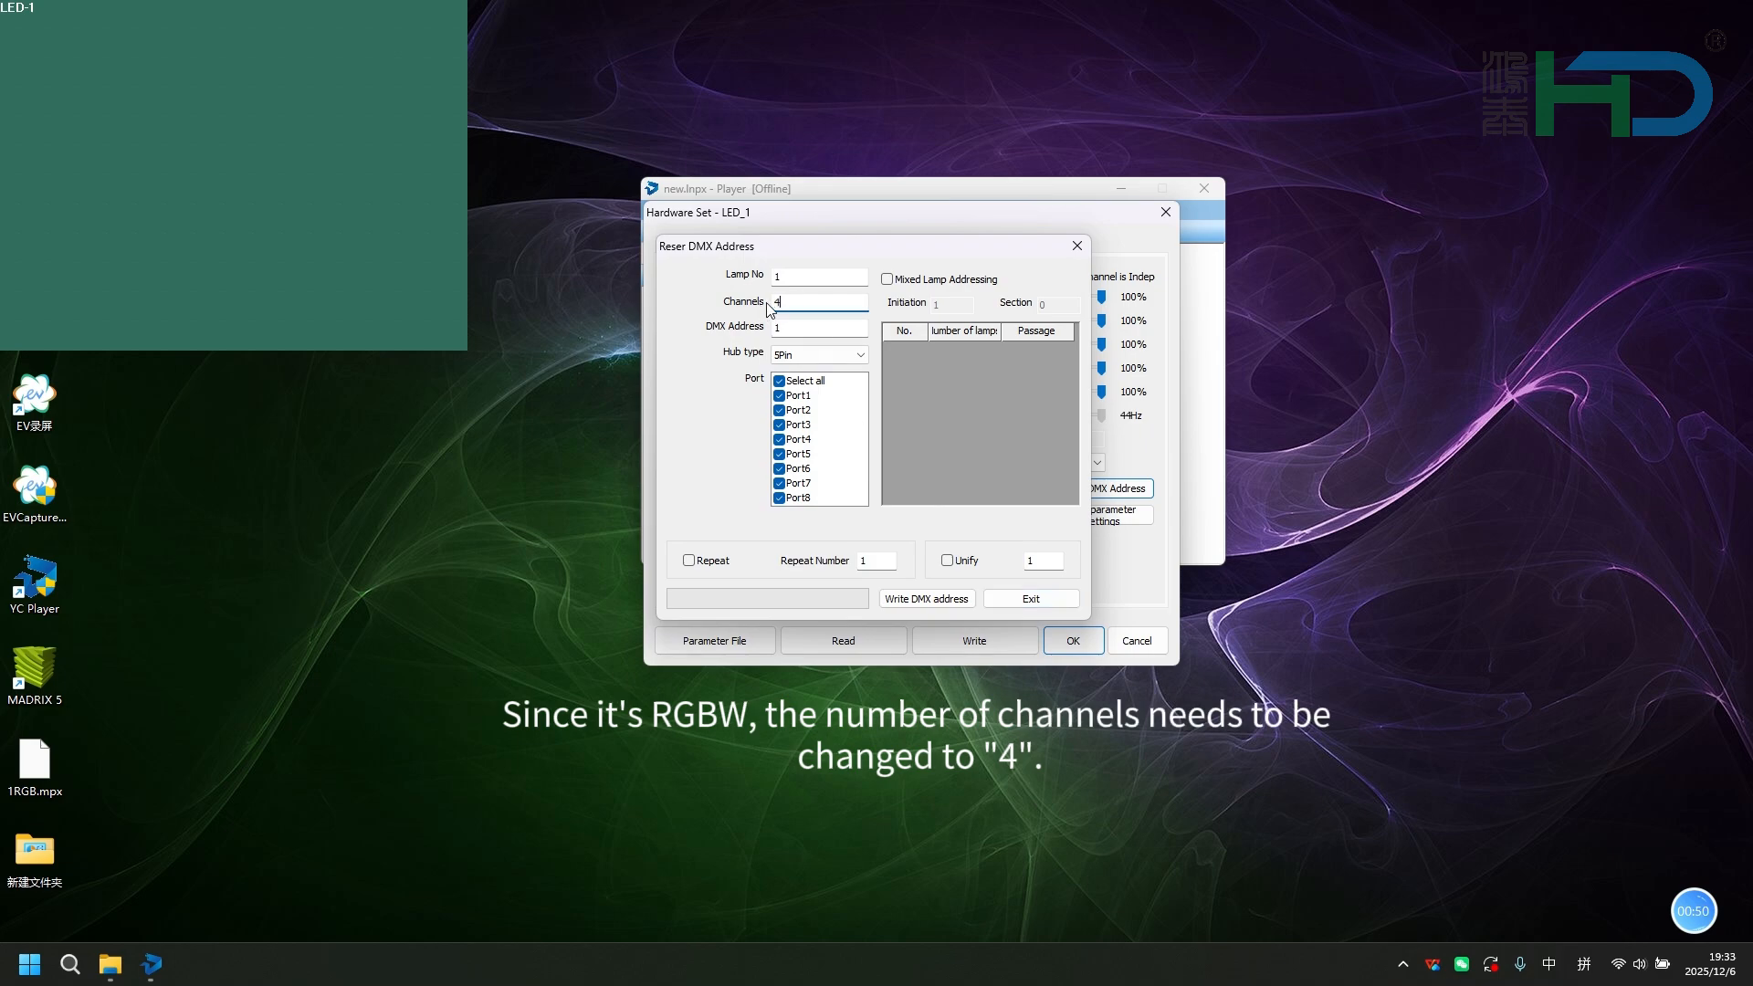
{"action": "left_click", "coordinate": [919, 600]}
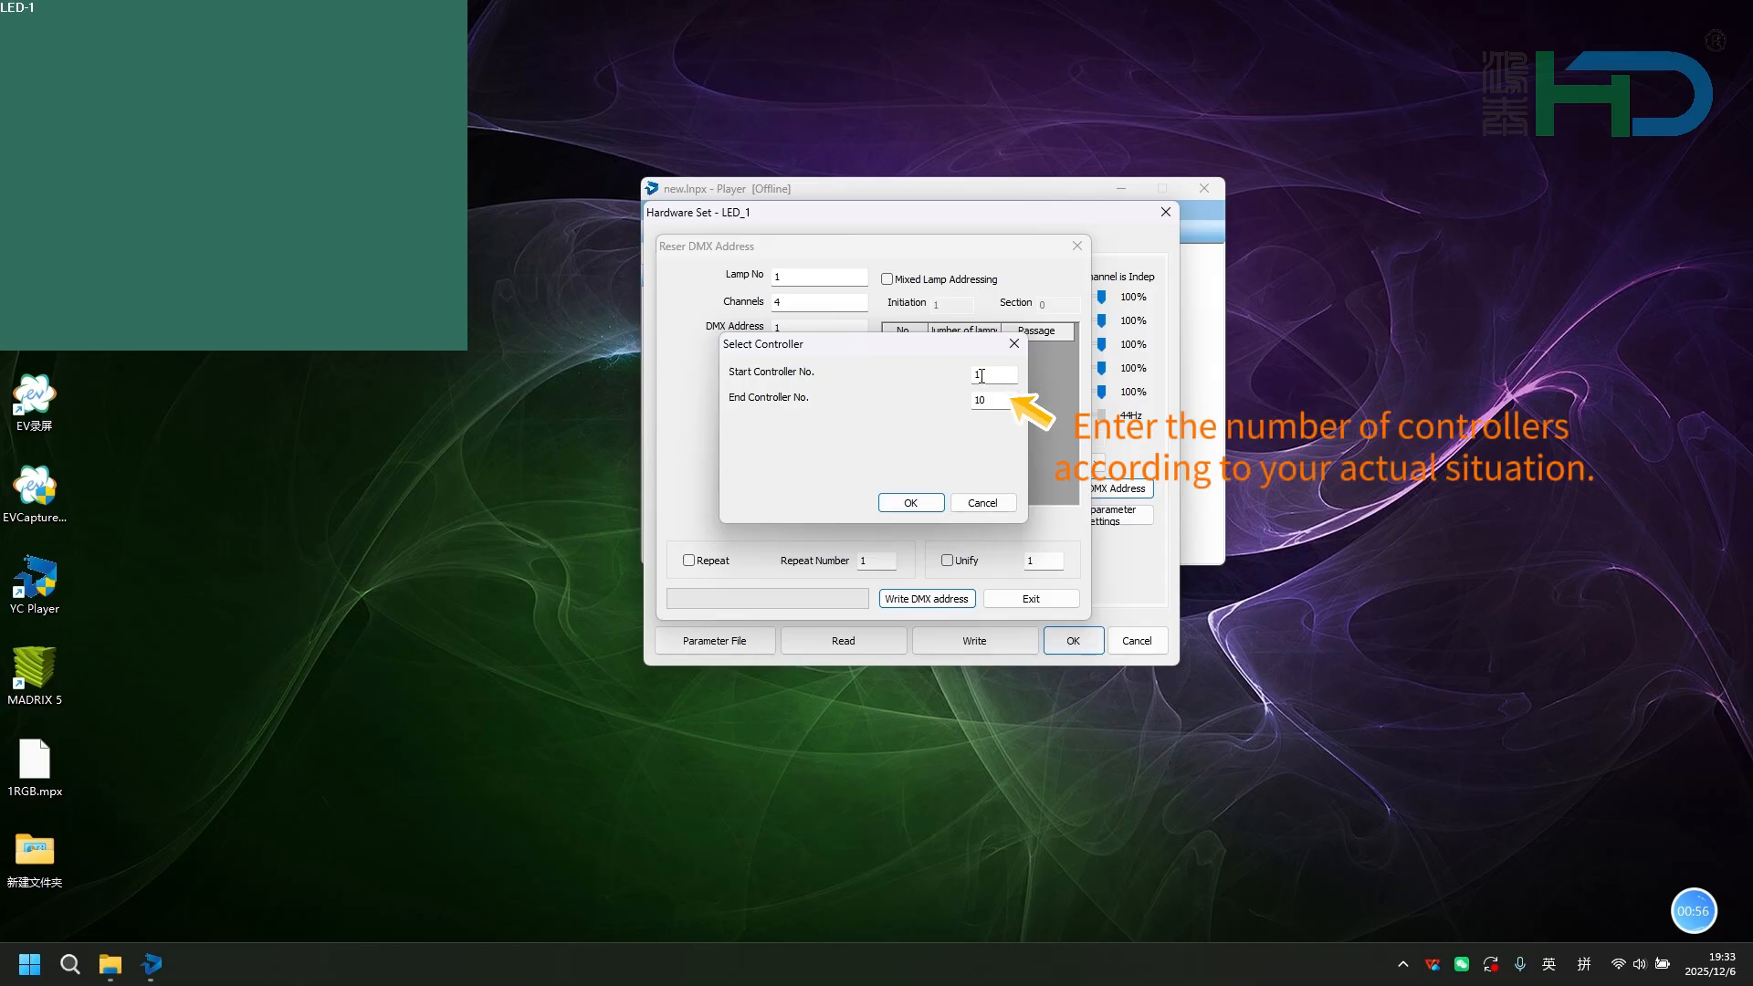
{"action": "left_click", "coordinate": [910, 503]}
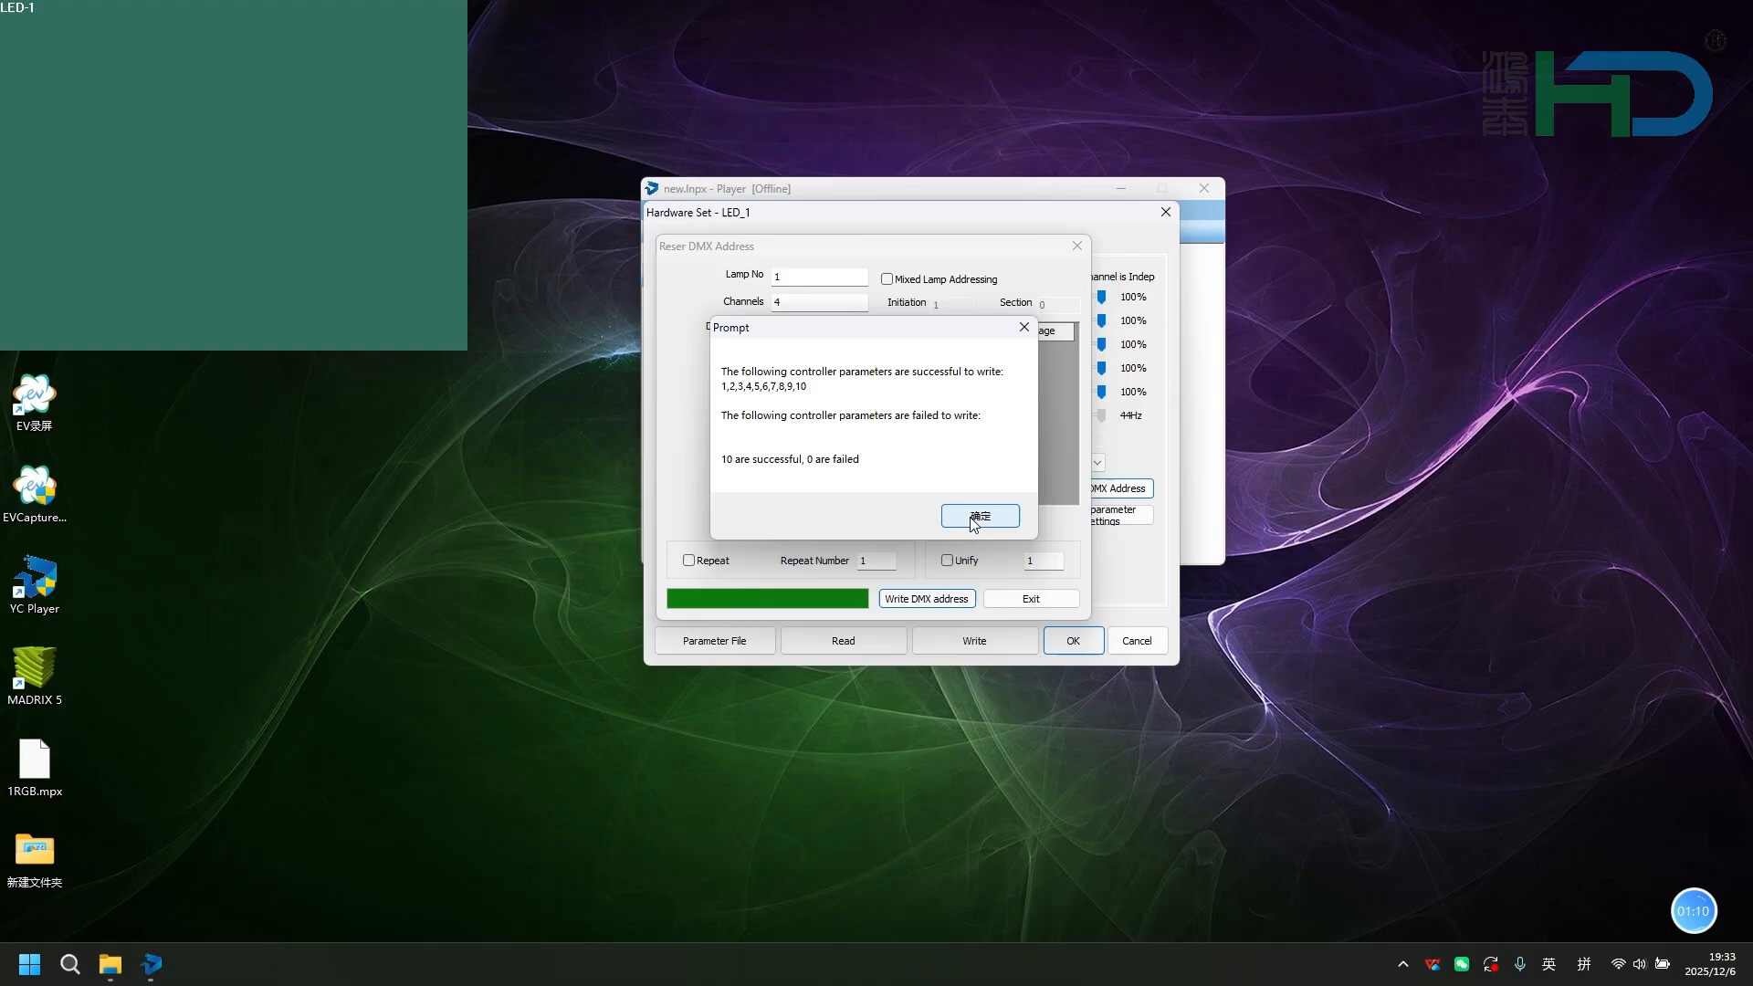
{"action": "left_click", "coordinate": [975, 514]}
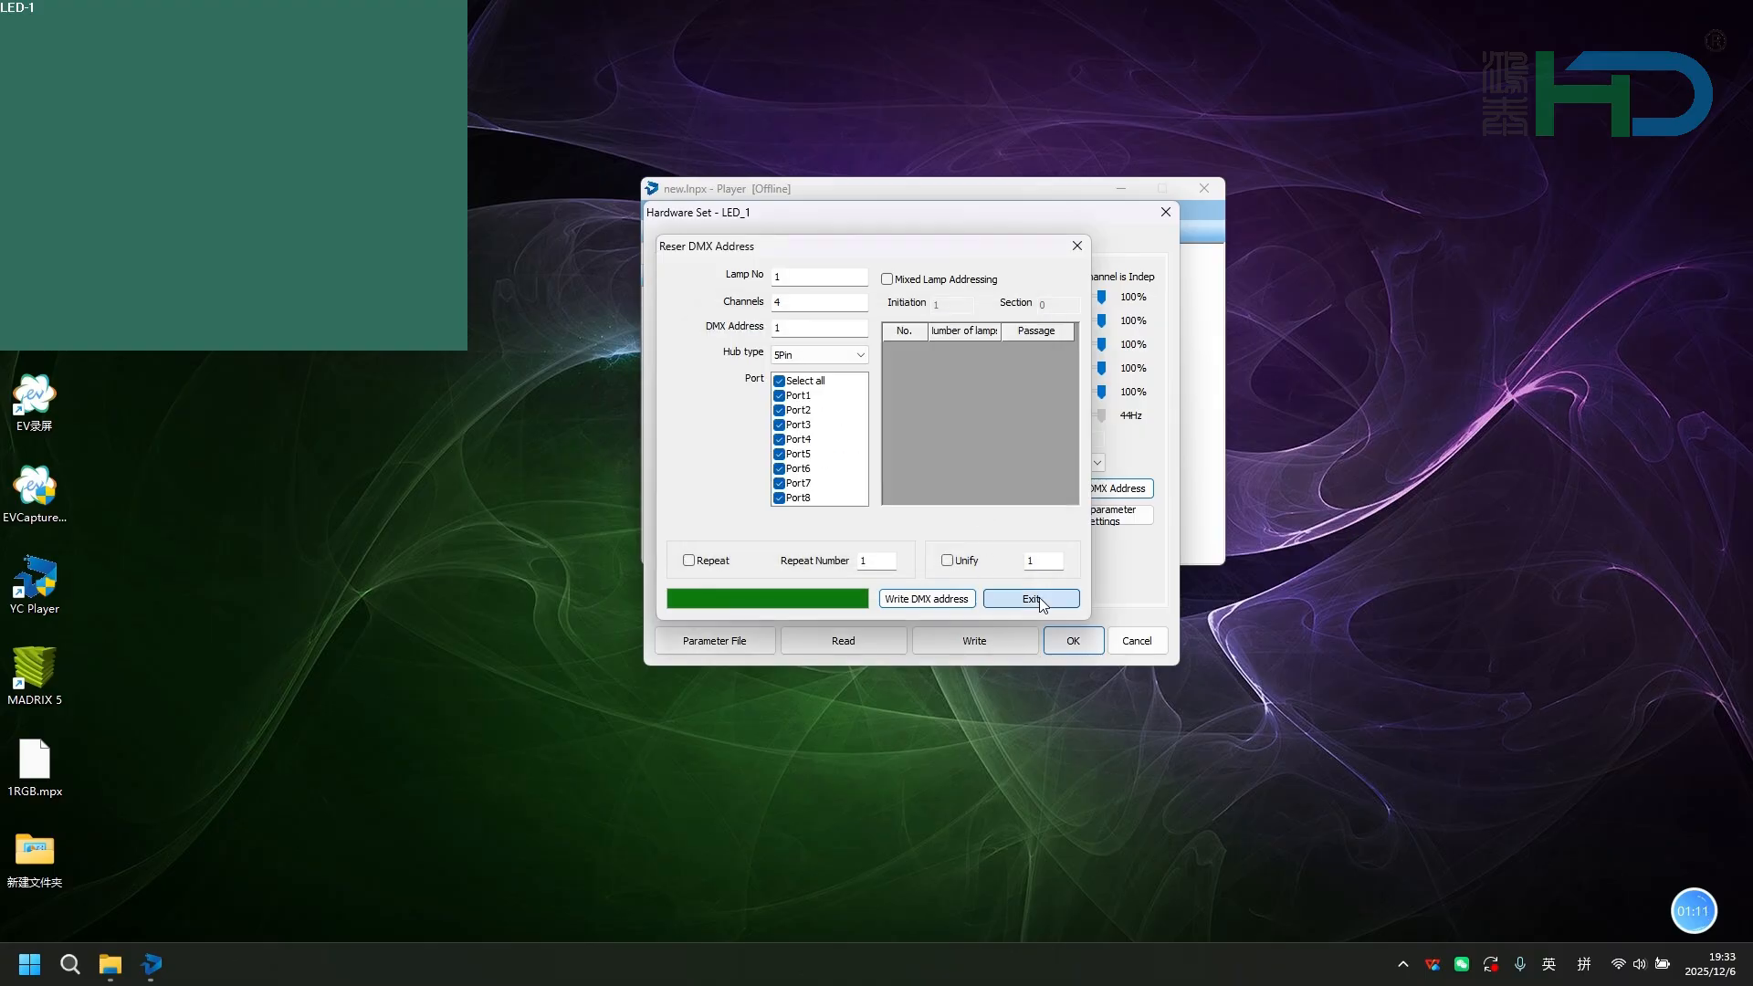
{"action": "left_click", "coordinate": [1039, 597]}
Write the controller parameters to controllers 1 to 10 with verification enabled.
{"action": "left_click", "coordinate": [991, 641]}
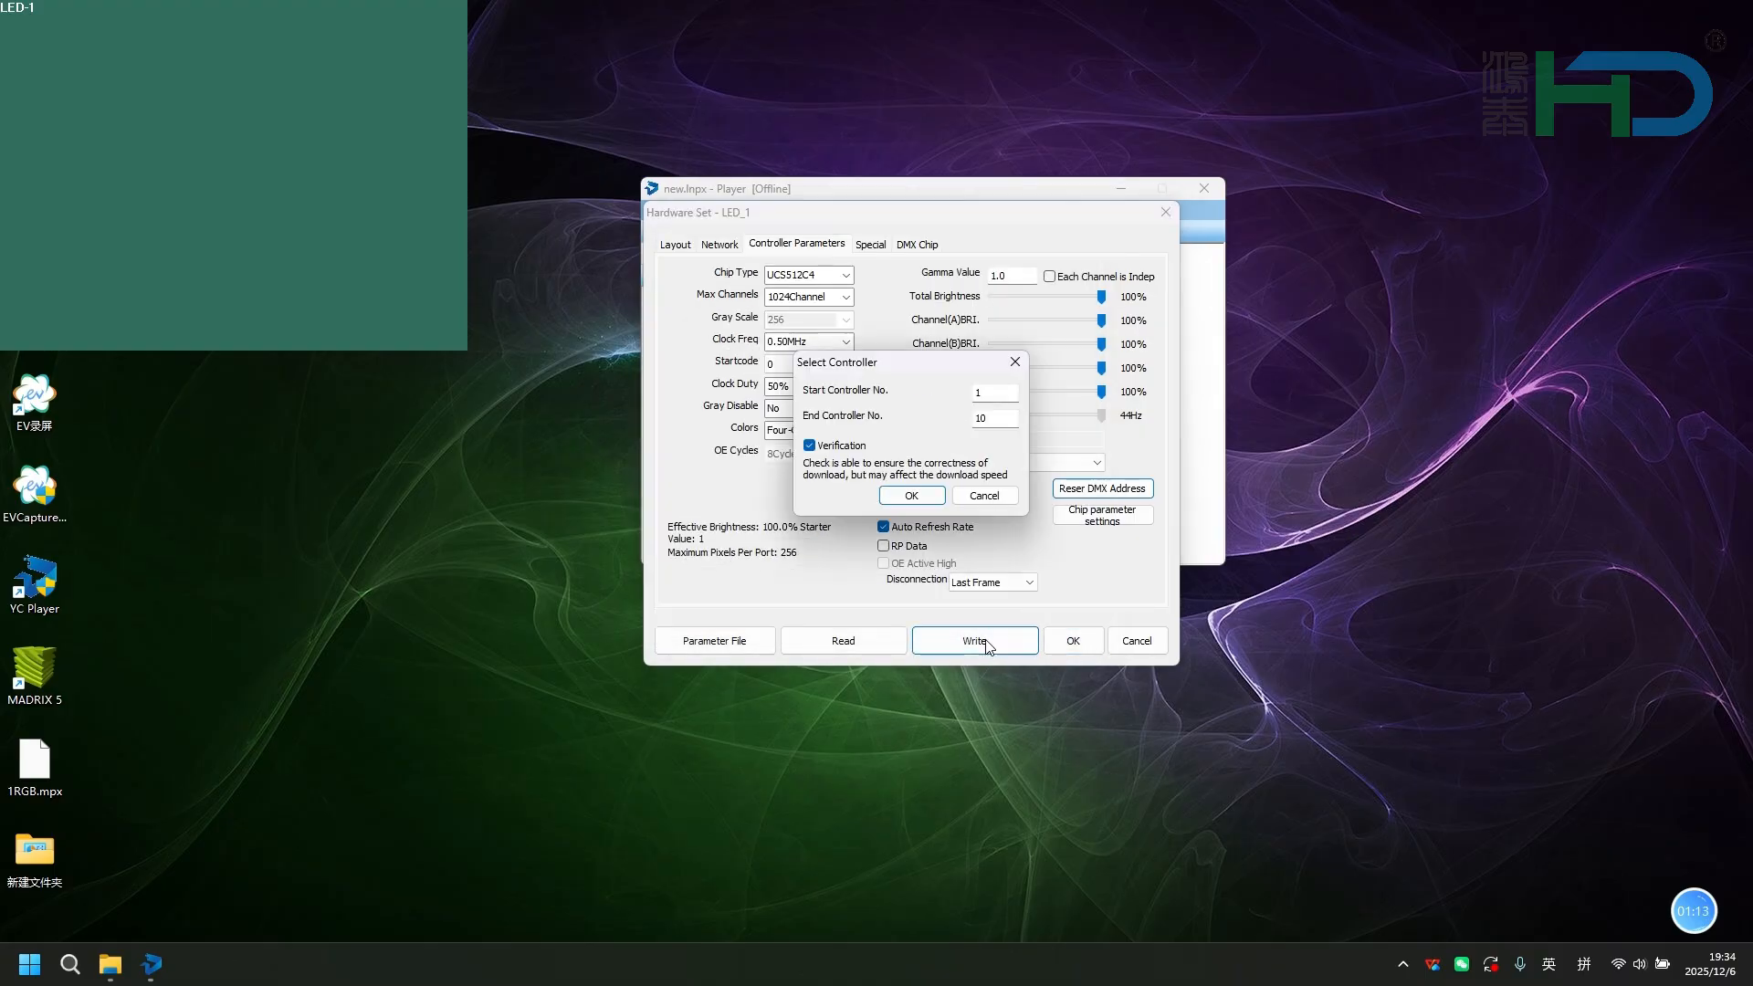
{"action": "left_click", "coordinate": [911, 498]}
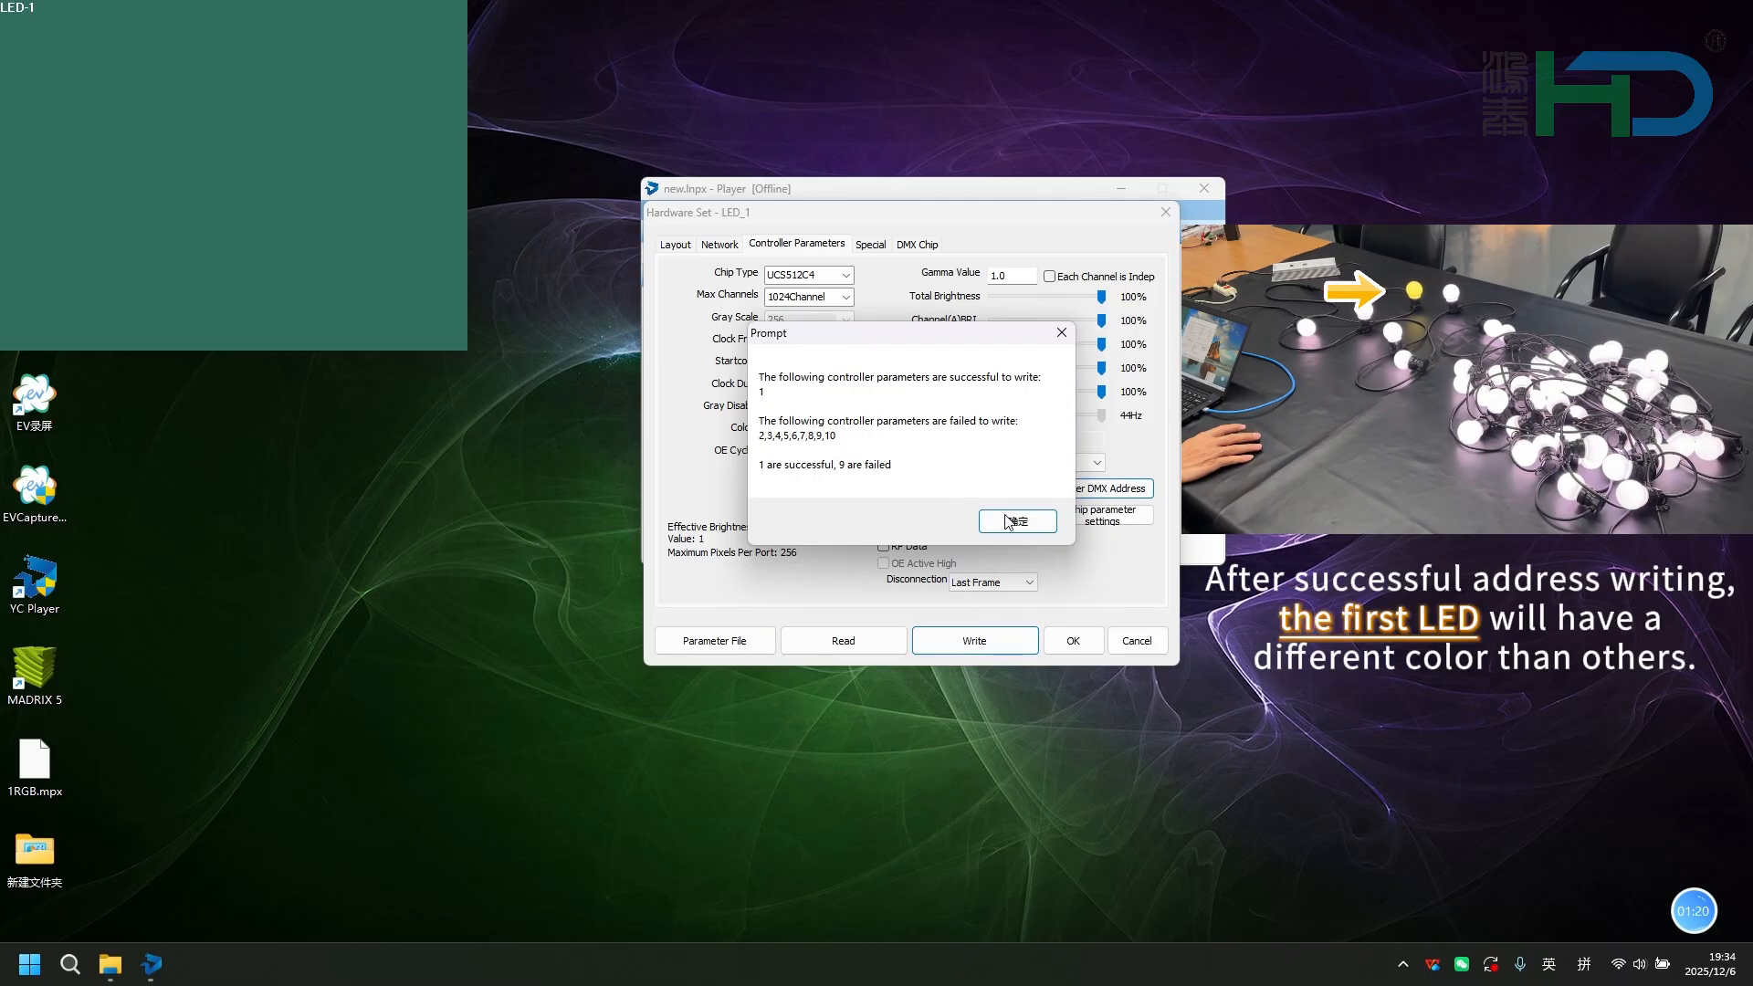
{"action": "left_click", "coordinate": [1010, 520]}
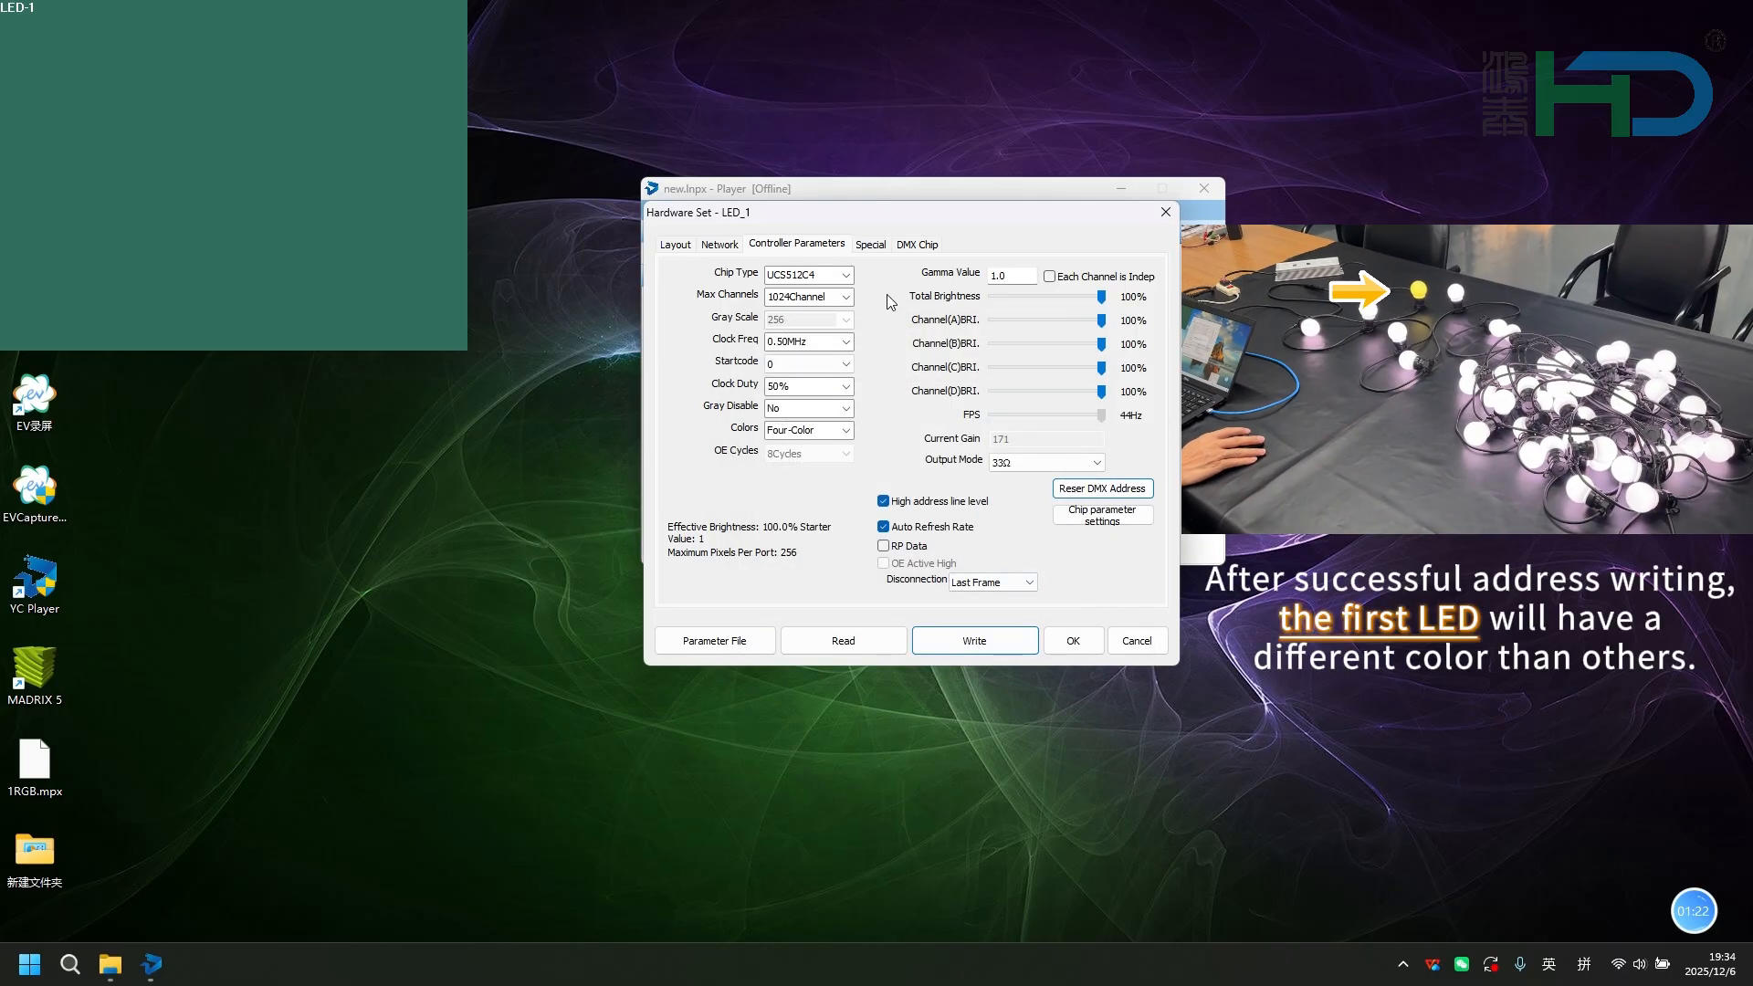
Set the special parameters to Without addressing with RGBW order, write them to controllers 1 to 10, and accept the hardware settings.
{"action": "left_click", "coordinate": [870, 244]}
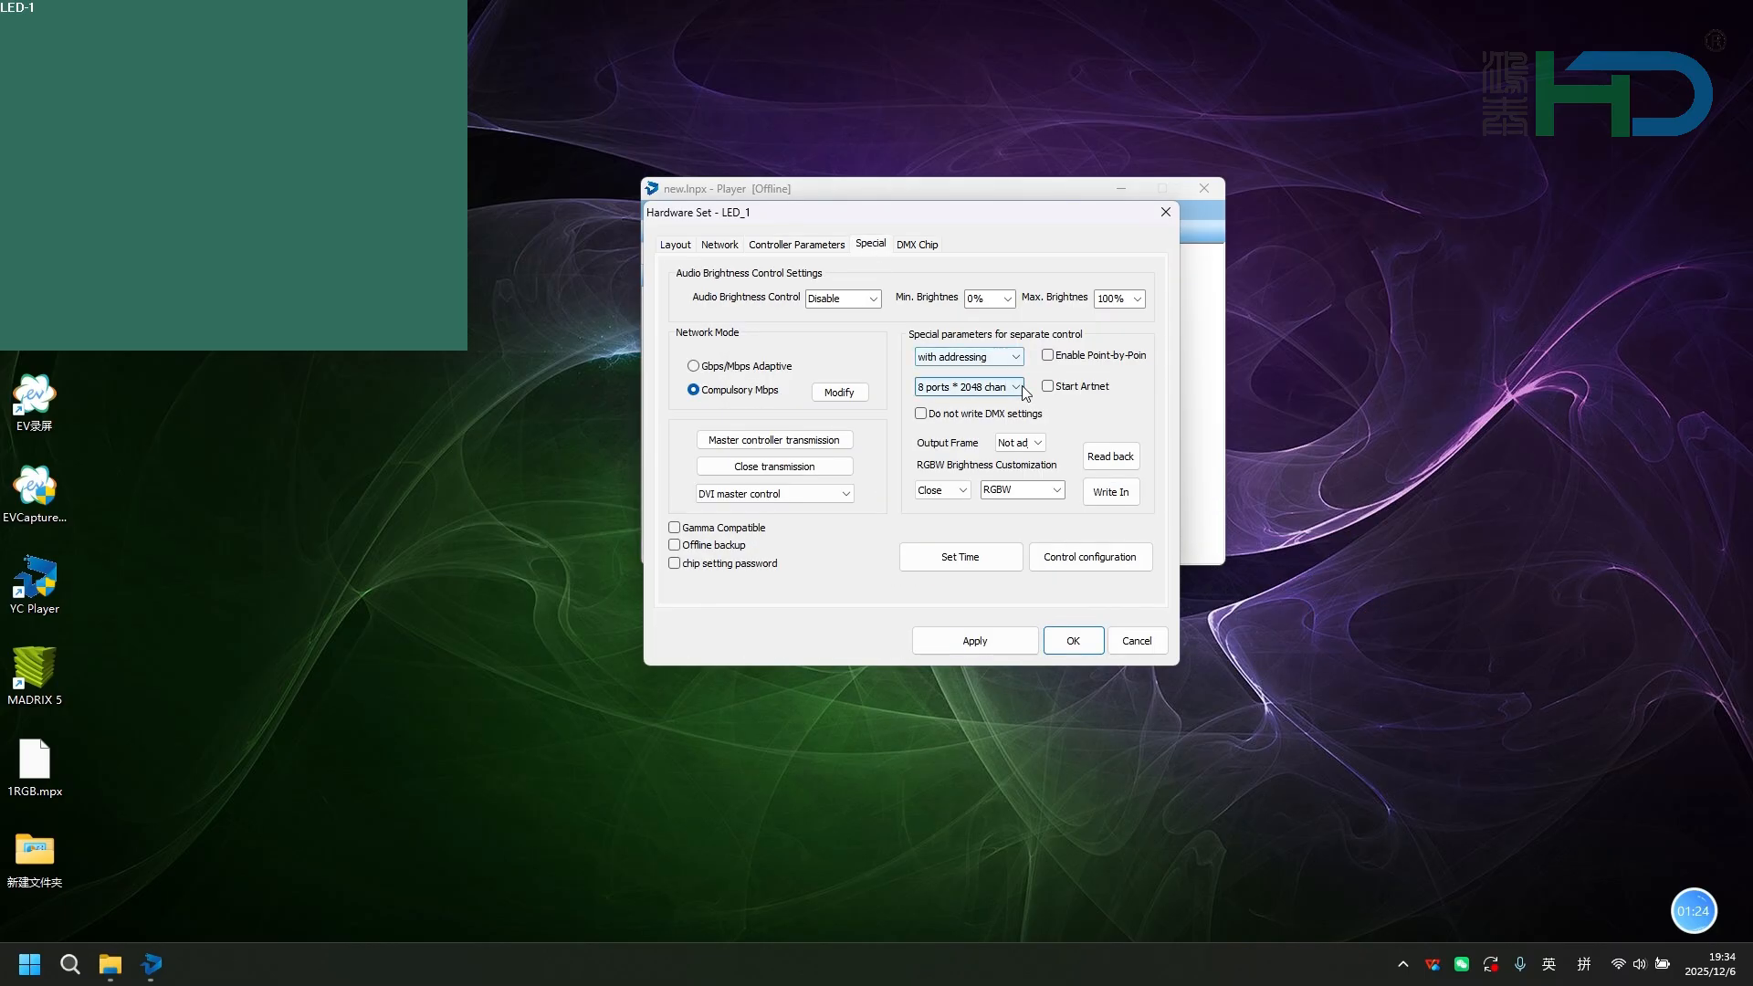
{"action": "left_click", "coordinate": [969, 357]}
{"action": "left_click", "coordinate": [999, 374]}
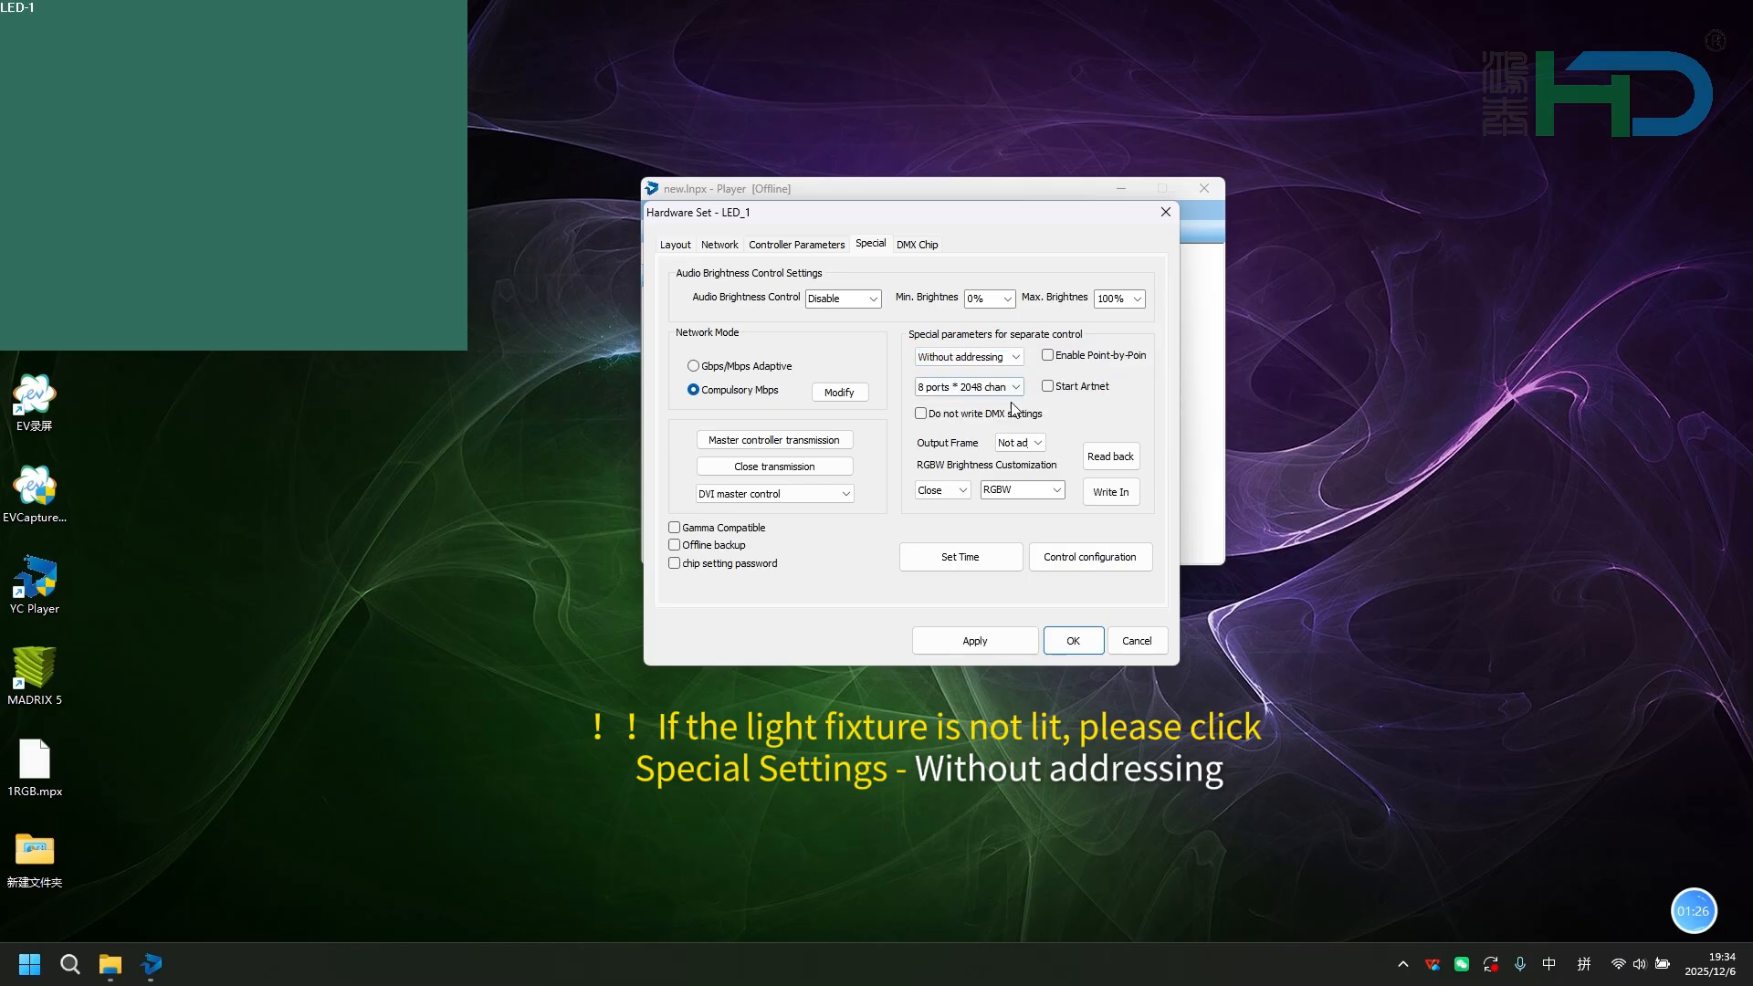
{"action": "left_click", "coordinate": [1059, 493]}
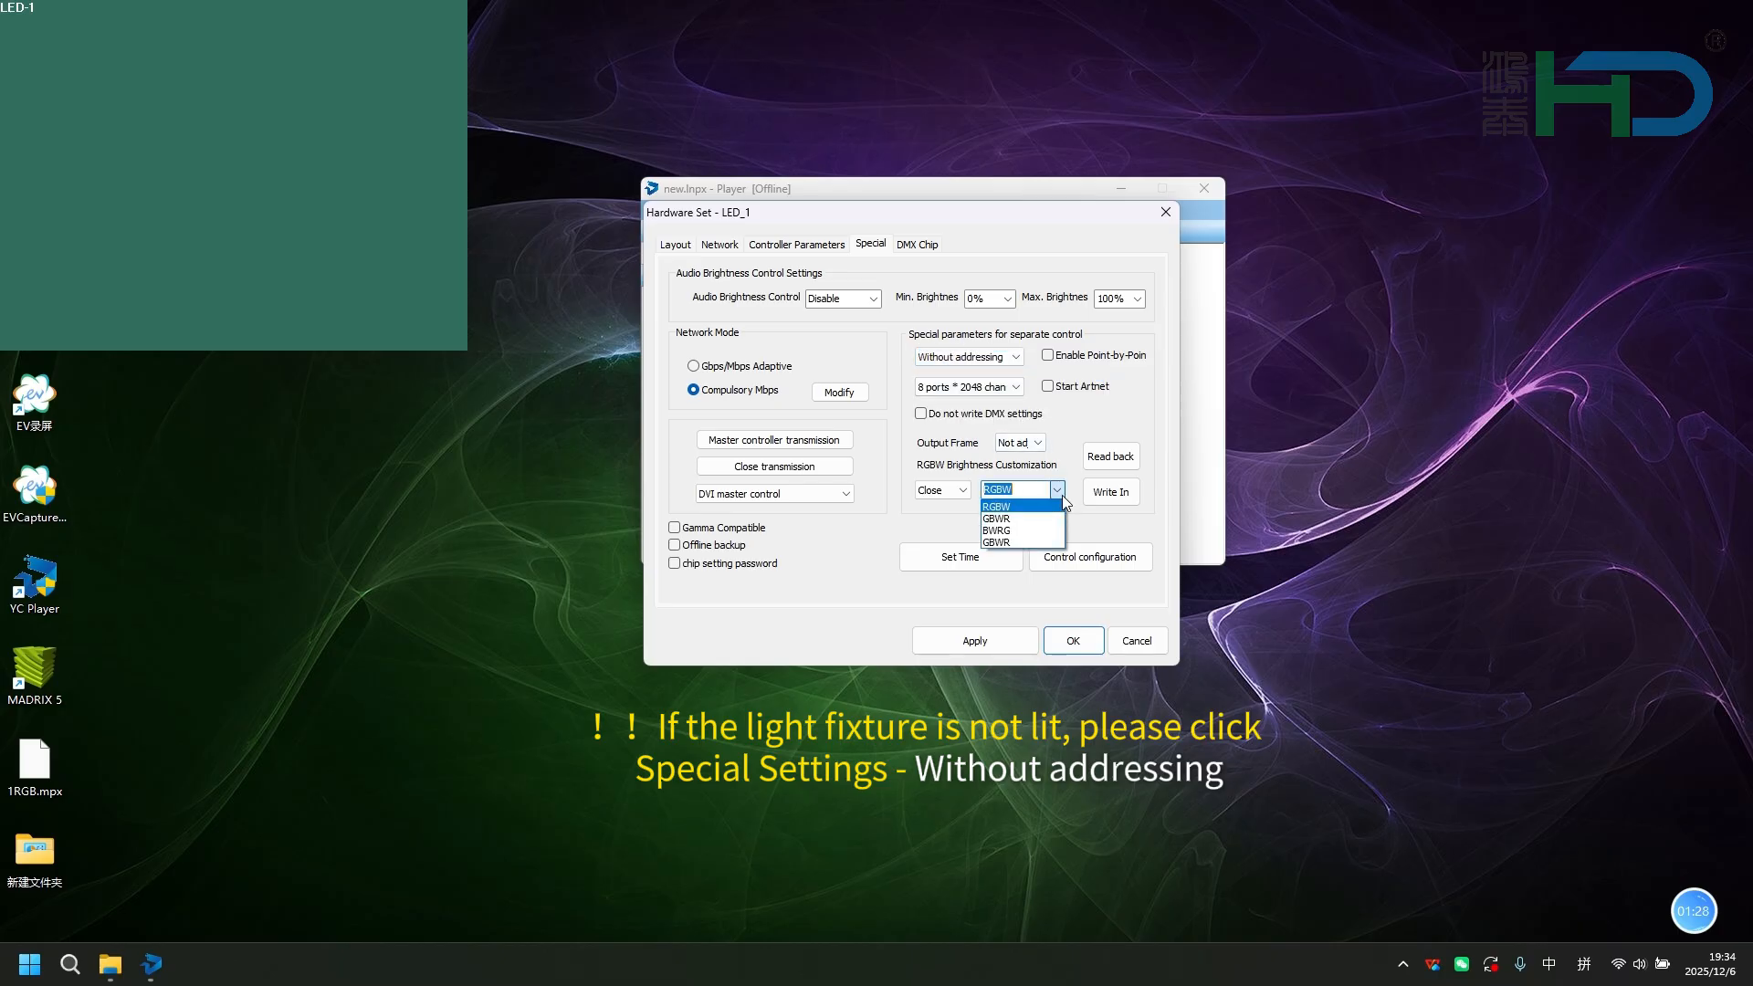
{"action": "left_click", "coordinate": [1000, 506]}
{"action": "left_click", "coordinate": [1110, 492]}
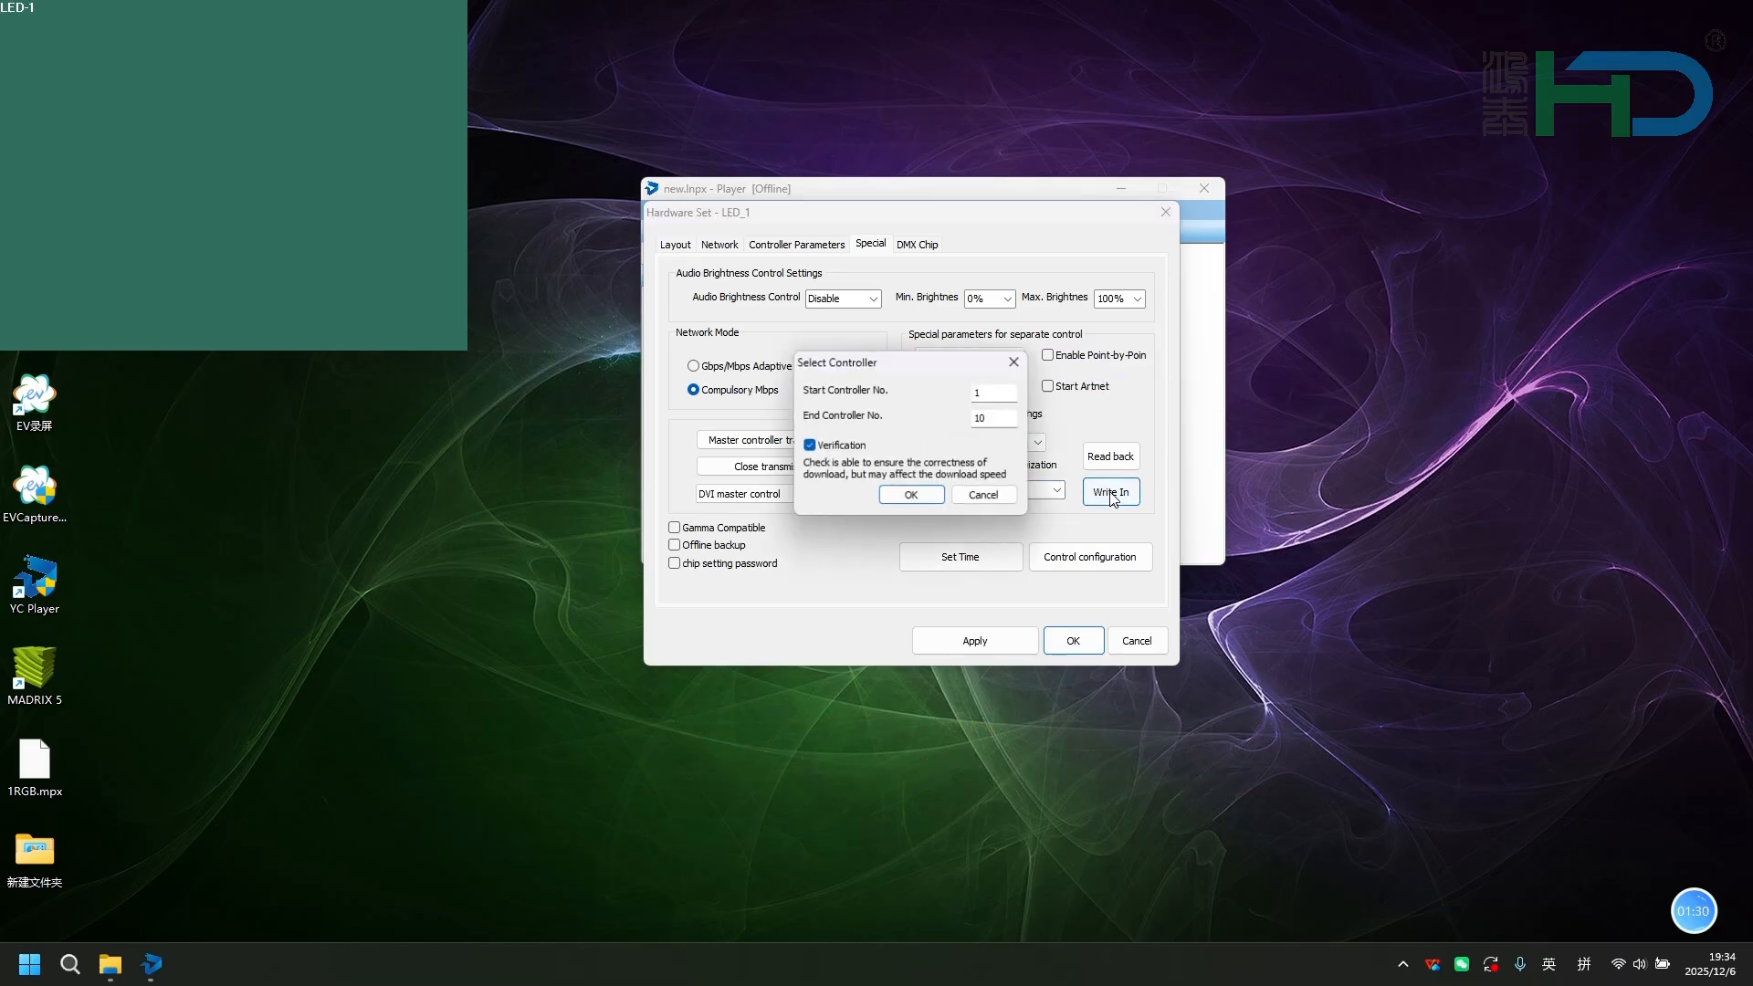
{"action": "left_click", "coordinate": [913, 495]}
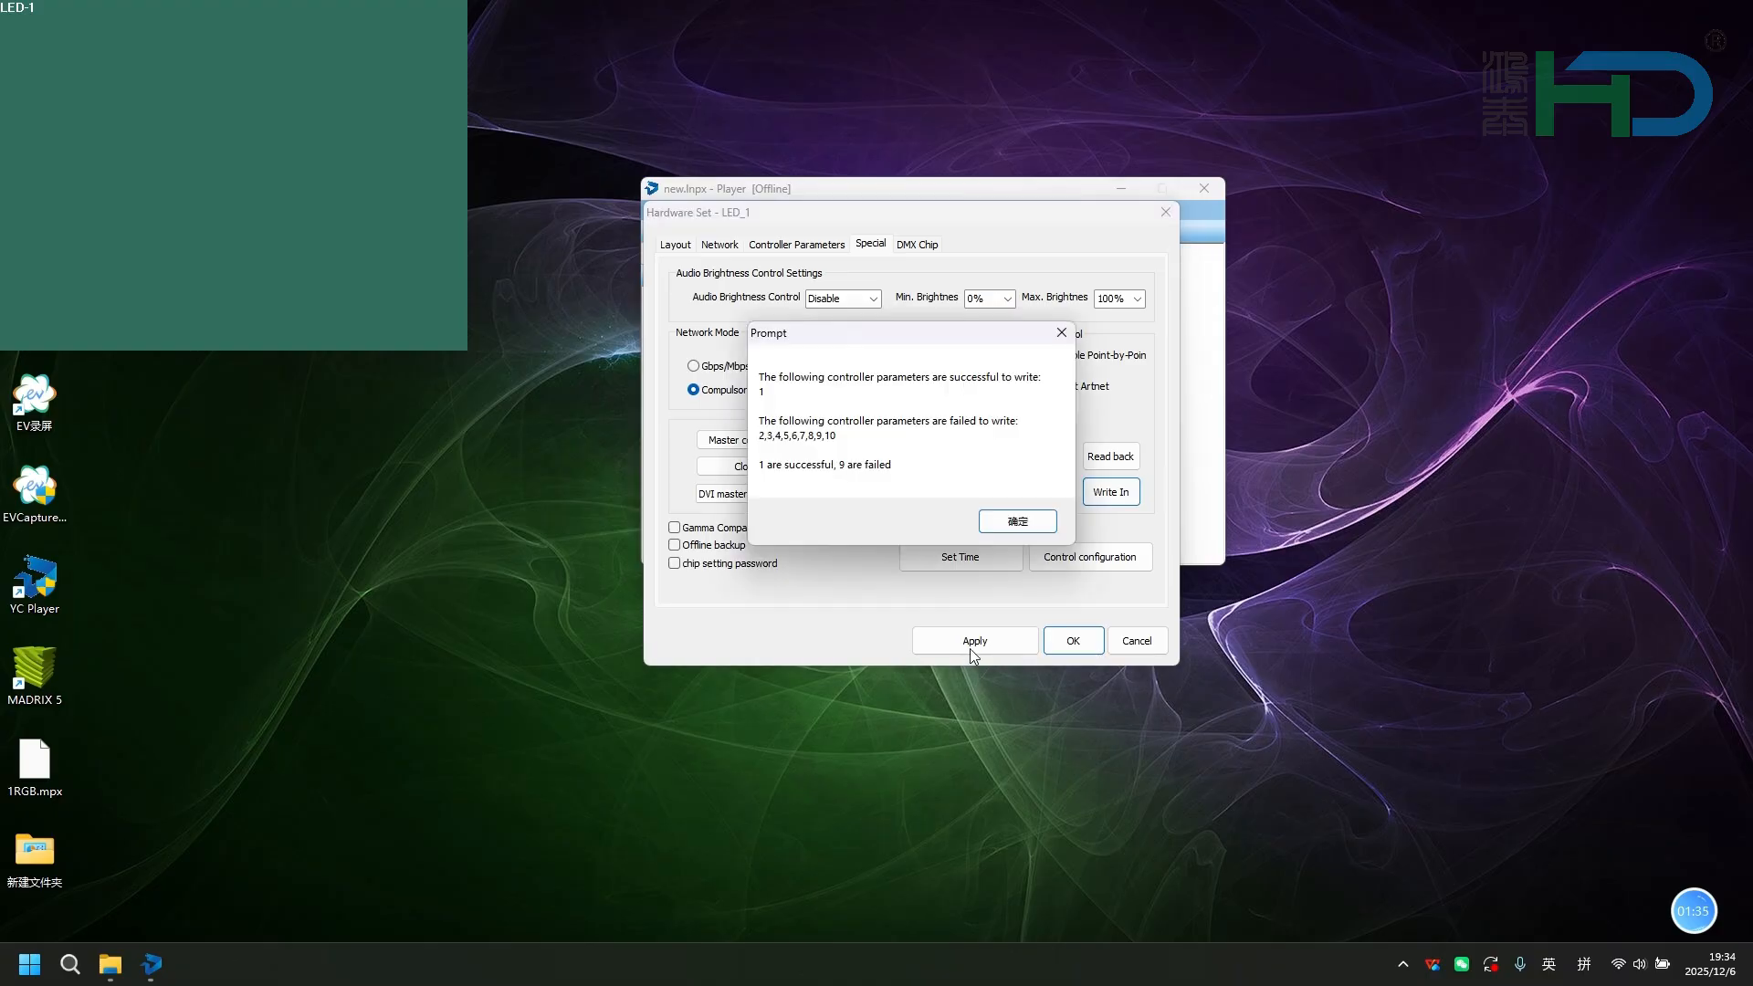
{"action": "left_click", "coordinate": [1014, 524]}
{"action": "left_click", "coordinate": [1072, 642]}
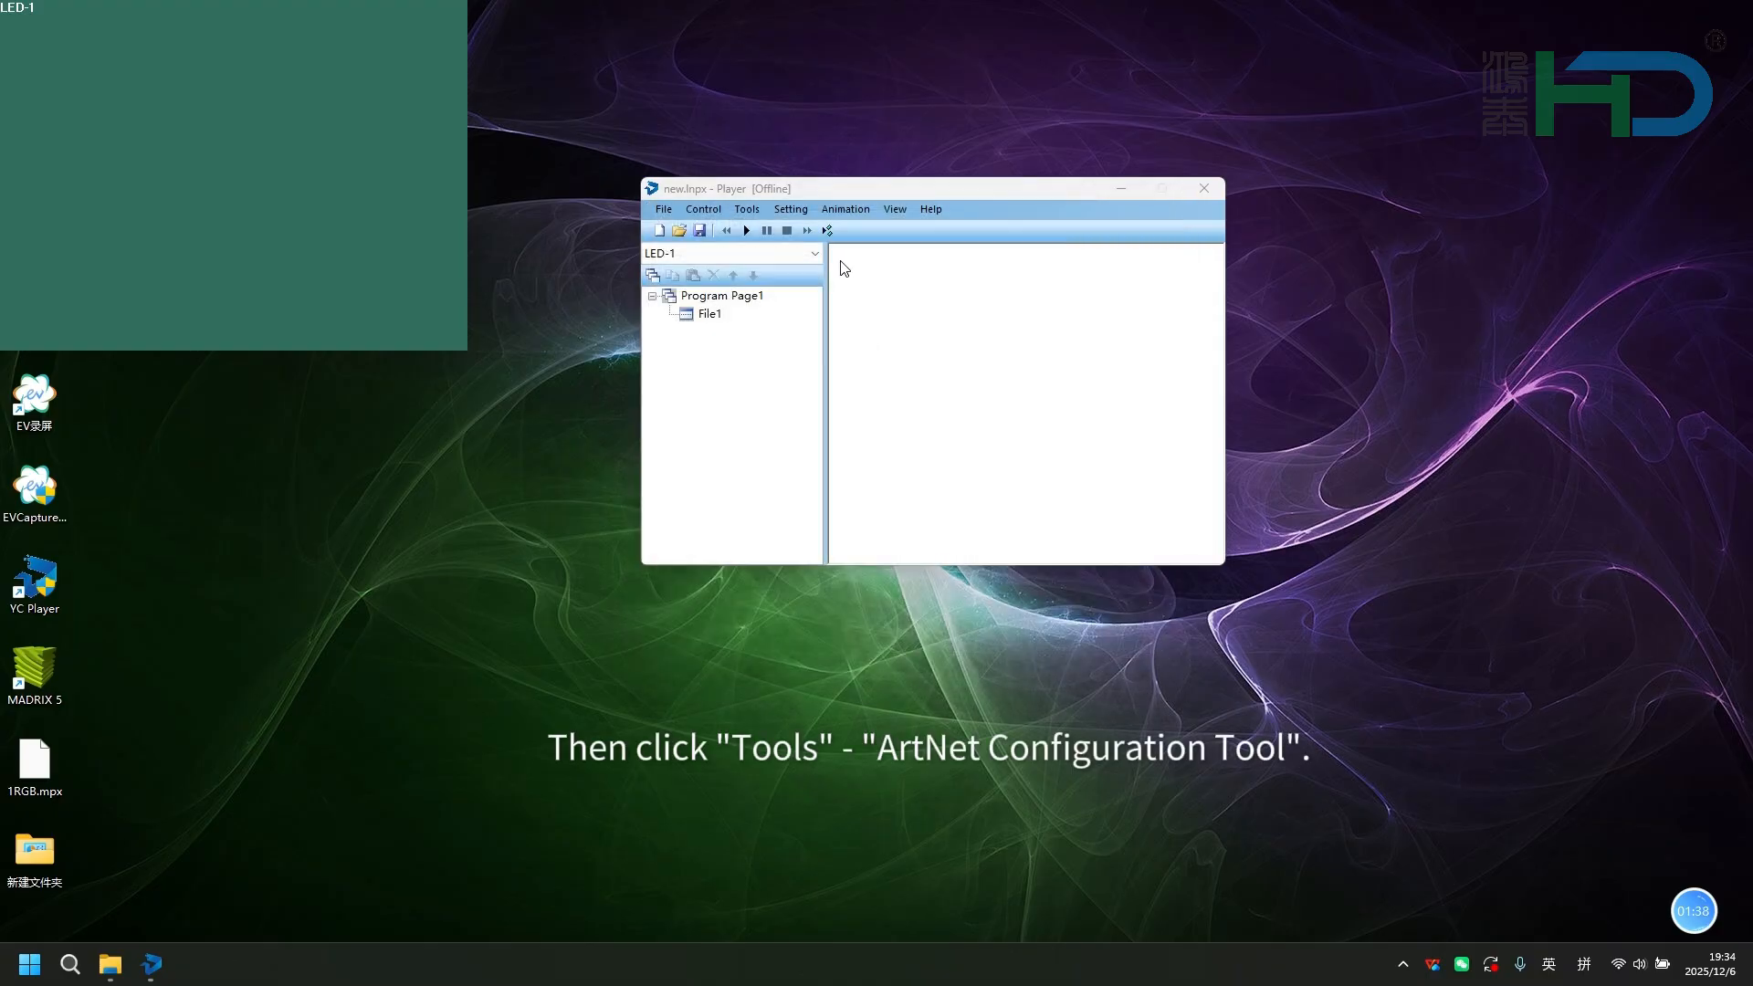
Open the ArtNet Configuration Tool and apply 192.168.100.1 as its network IP address.
{"action": "left_click", "coordinate": [746, 209]}
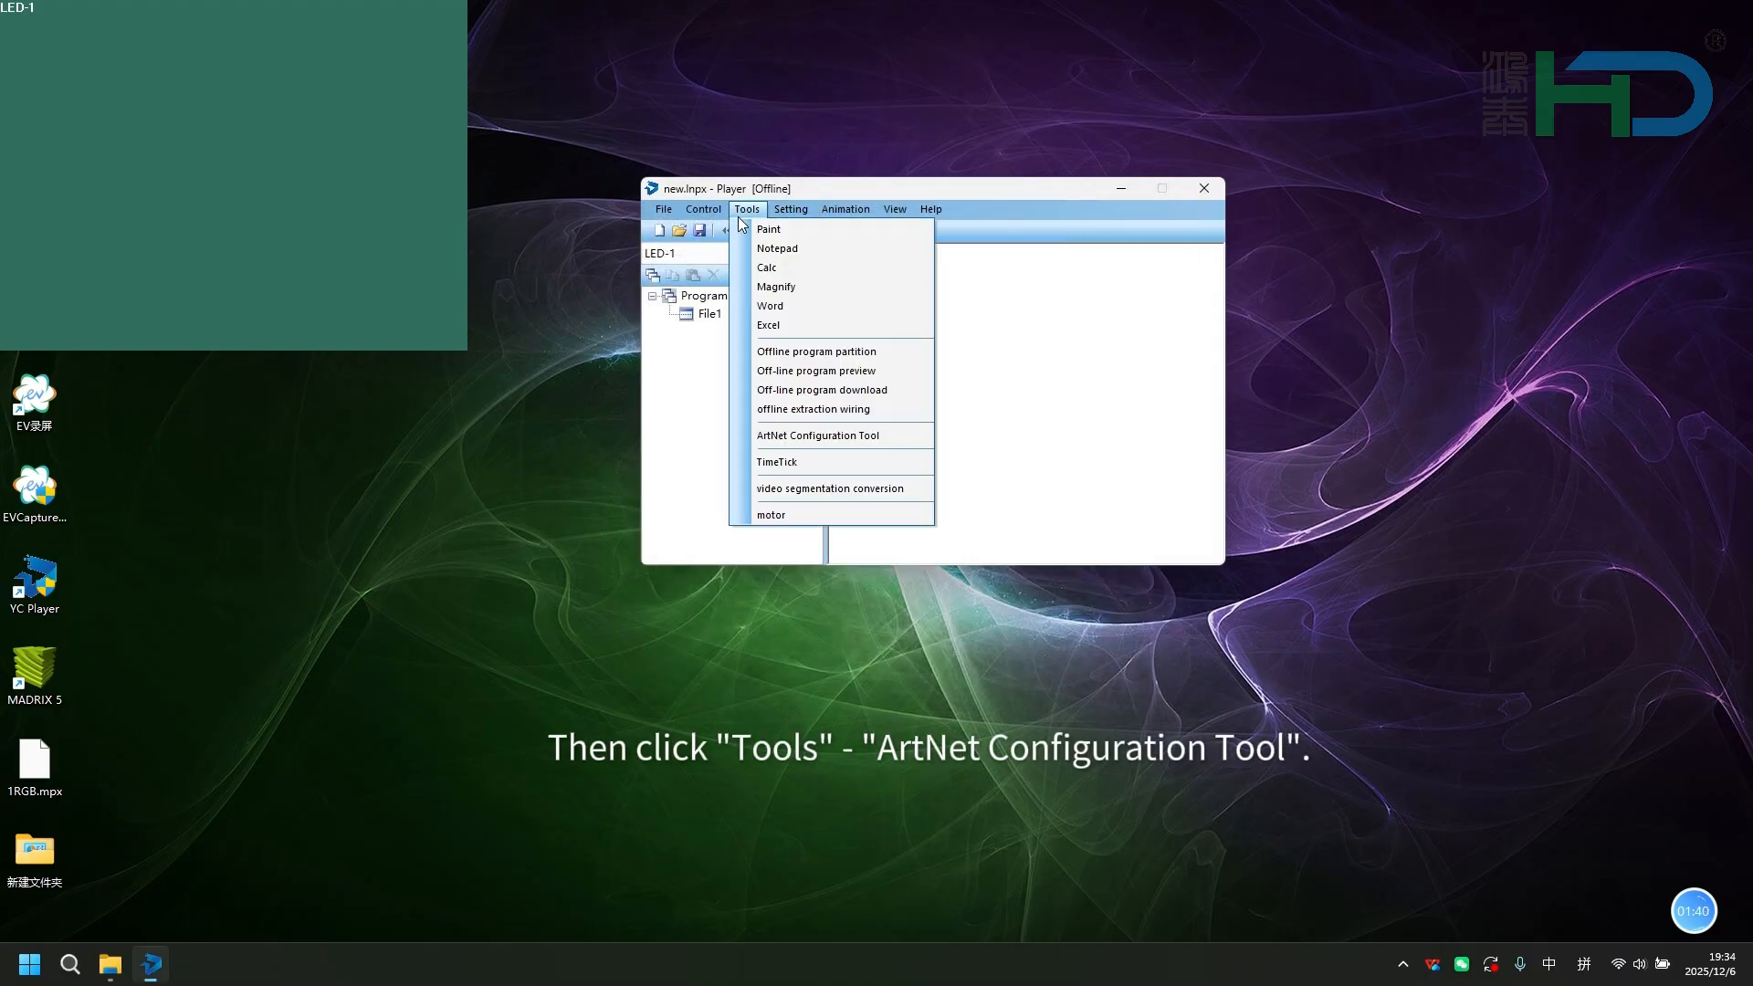
{"action": "left_click", "coordinate": [803, 436]}
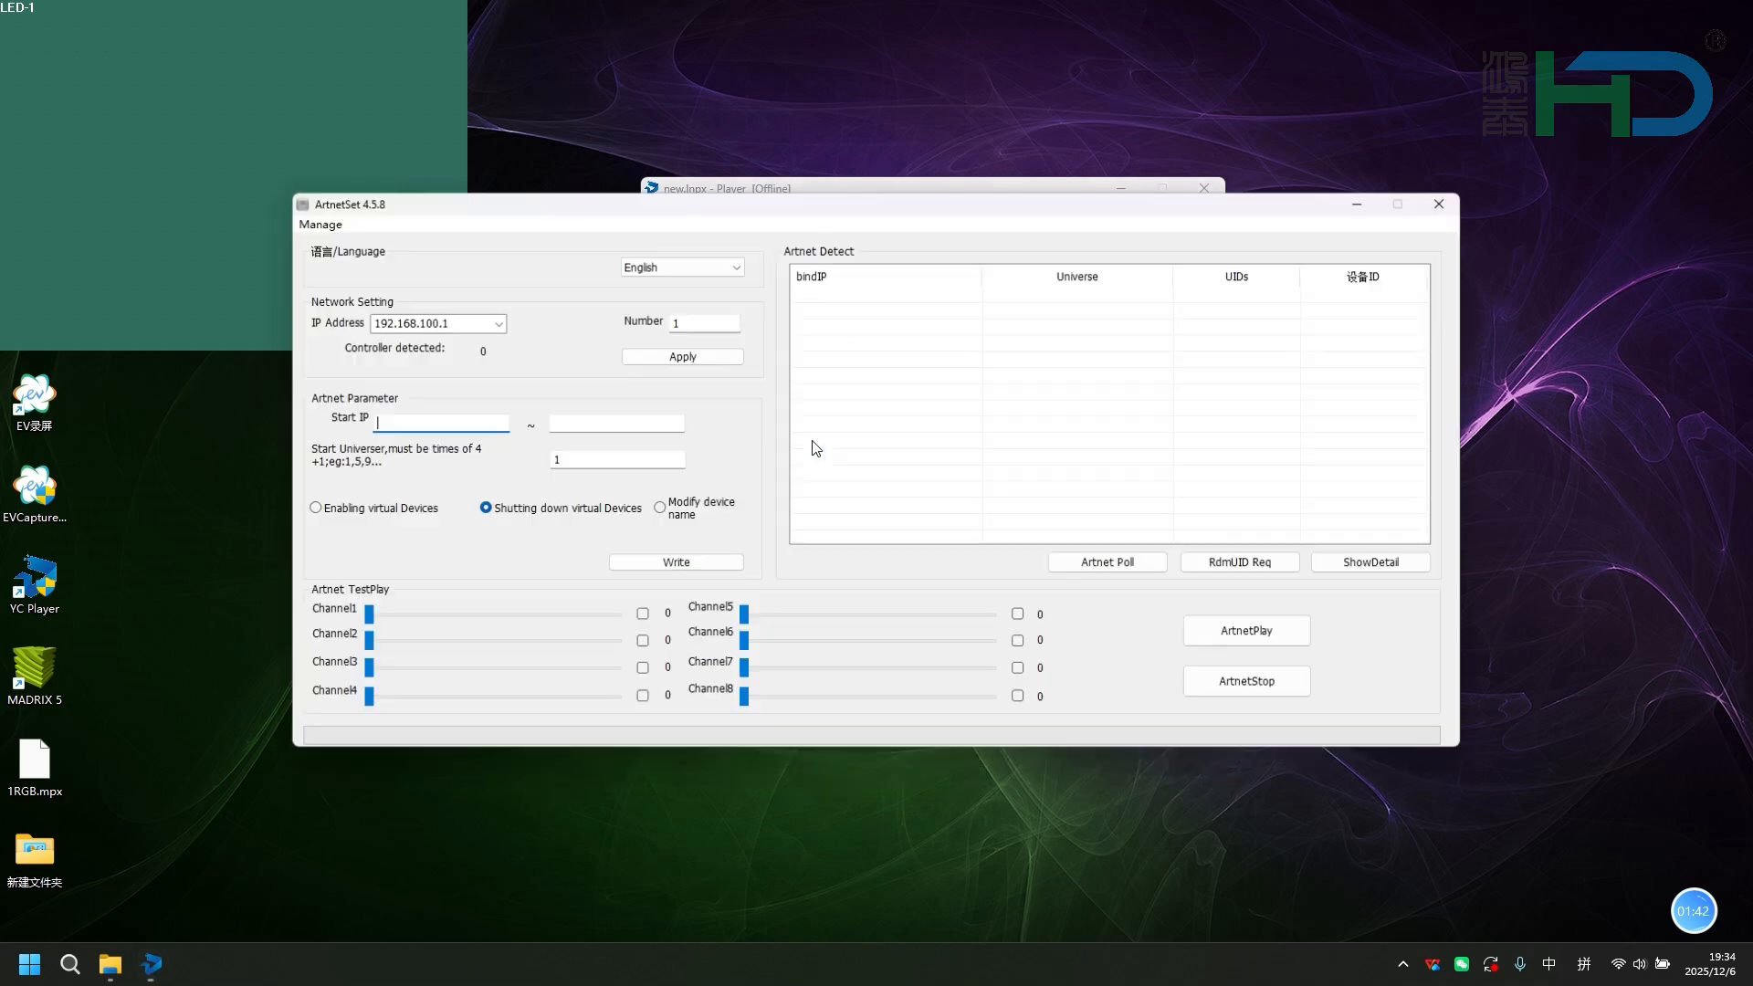
{"action": "left_click", "coordinate": [494, 322]}
{"action": "left_click", "coordinate": [429, 339]}
{"action": "left_click", "coordinate": [681, 355]}
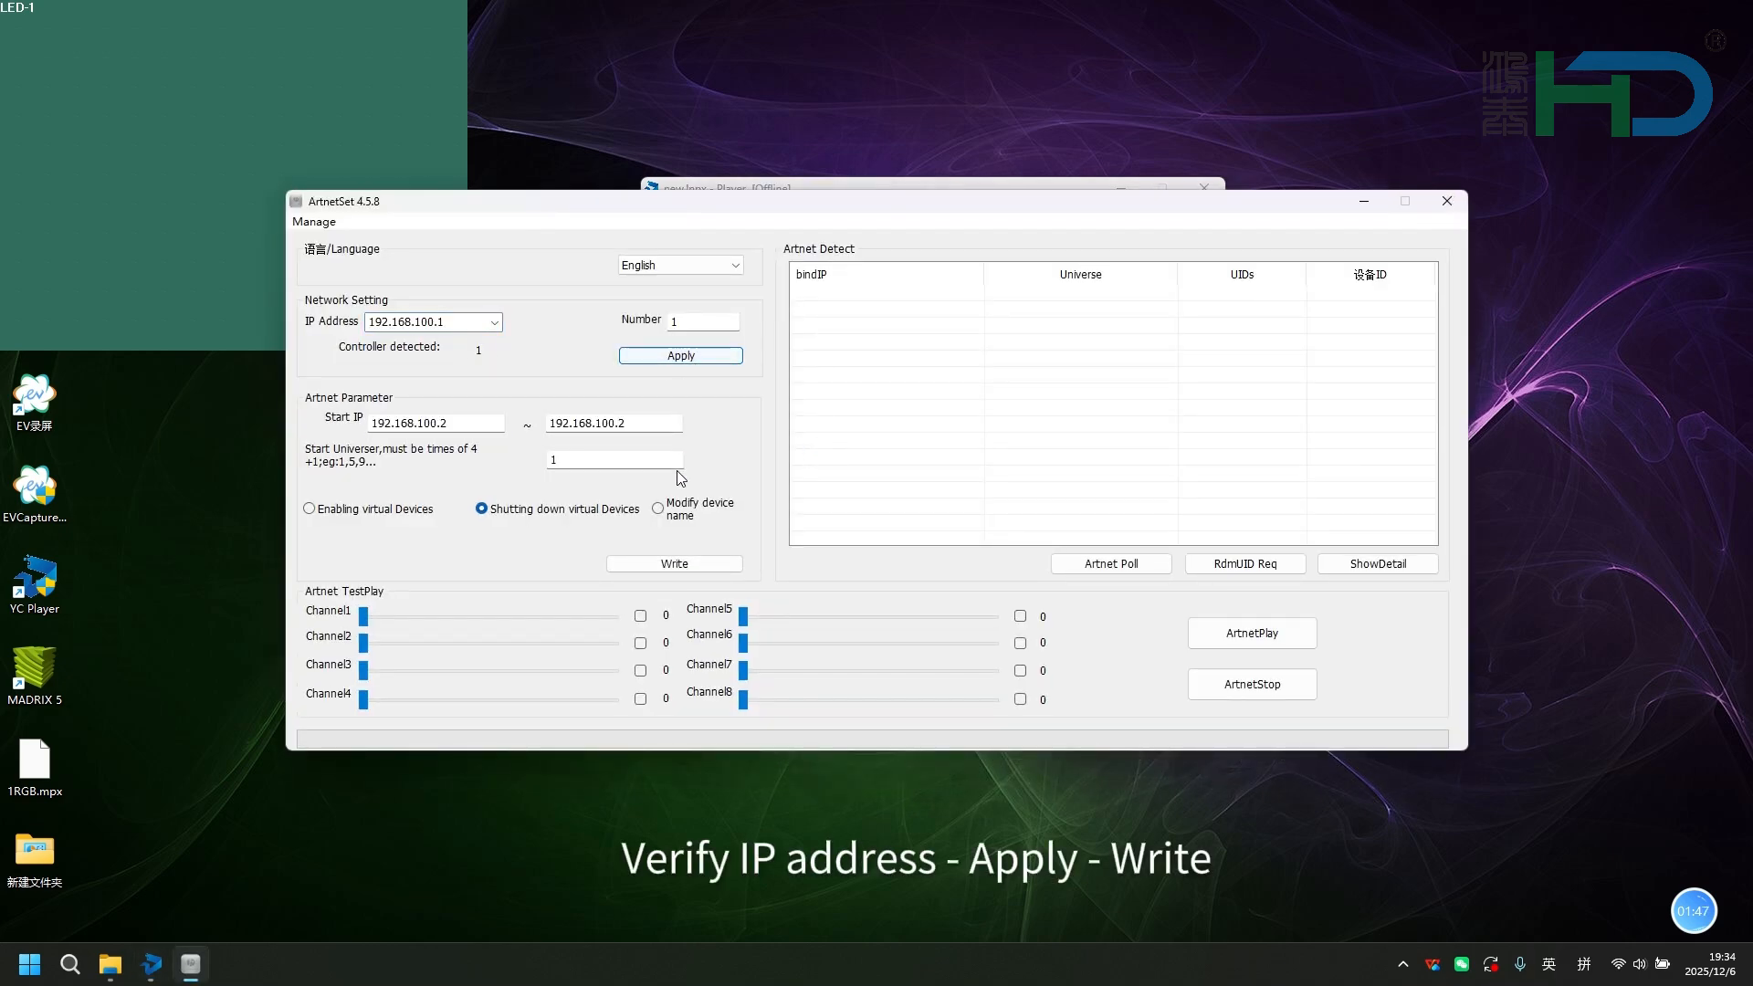
Write the Artnet parameters, with IP 192.168.100.2, start universe 1 and virtual devices shut down, to controller 1.
{"action": "left_click", "coordinate": [681, 564]}
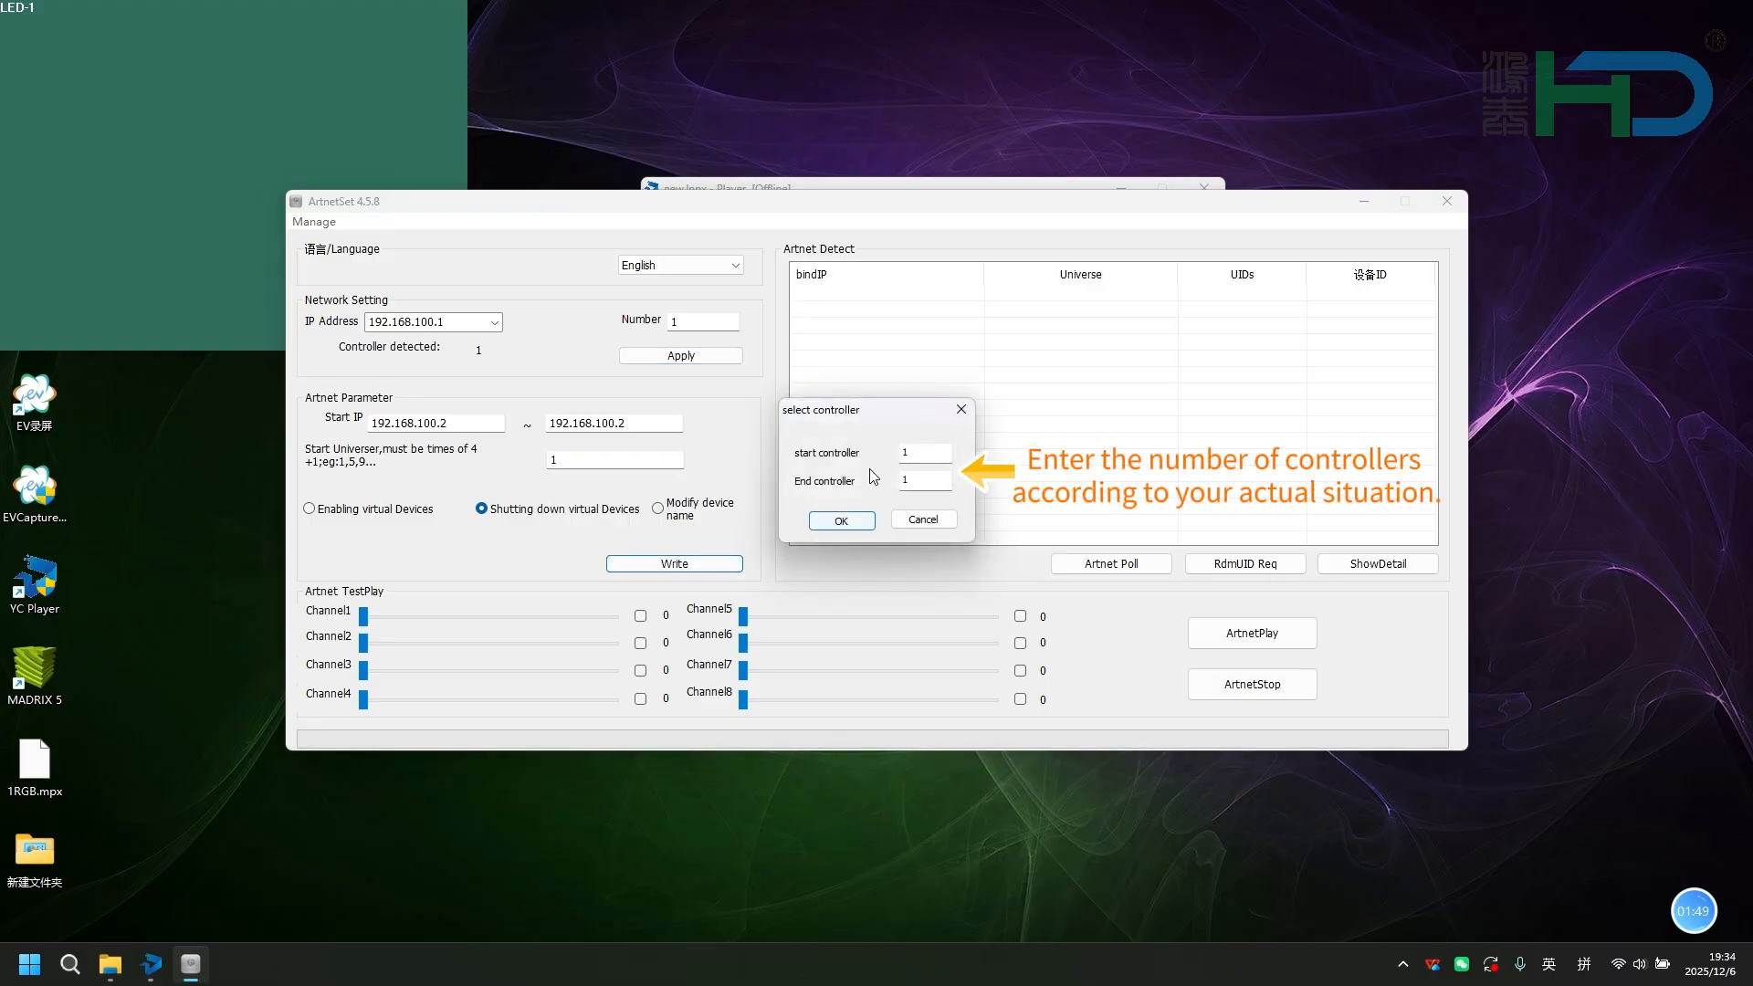
{"action": "left_click", "coordinate": [841, 519]}
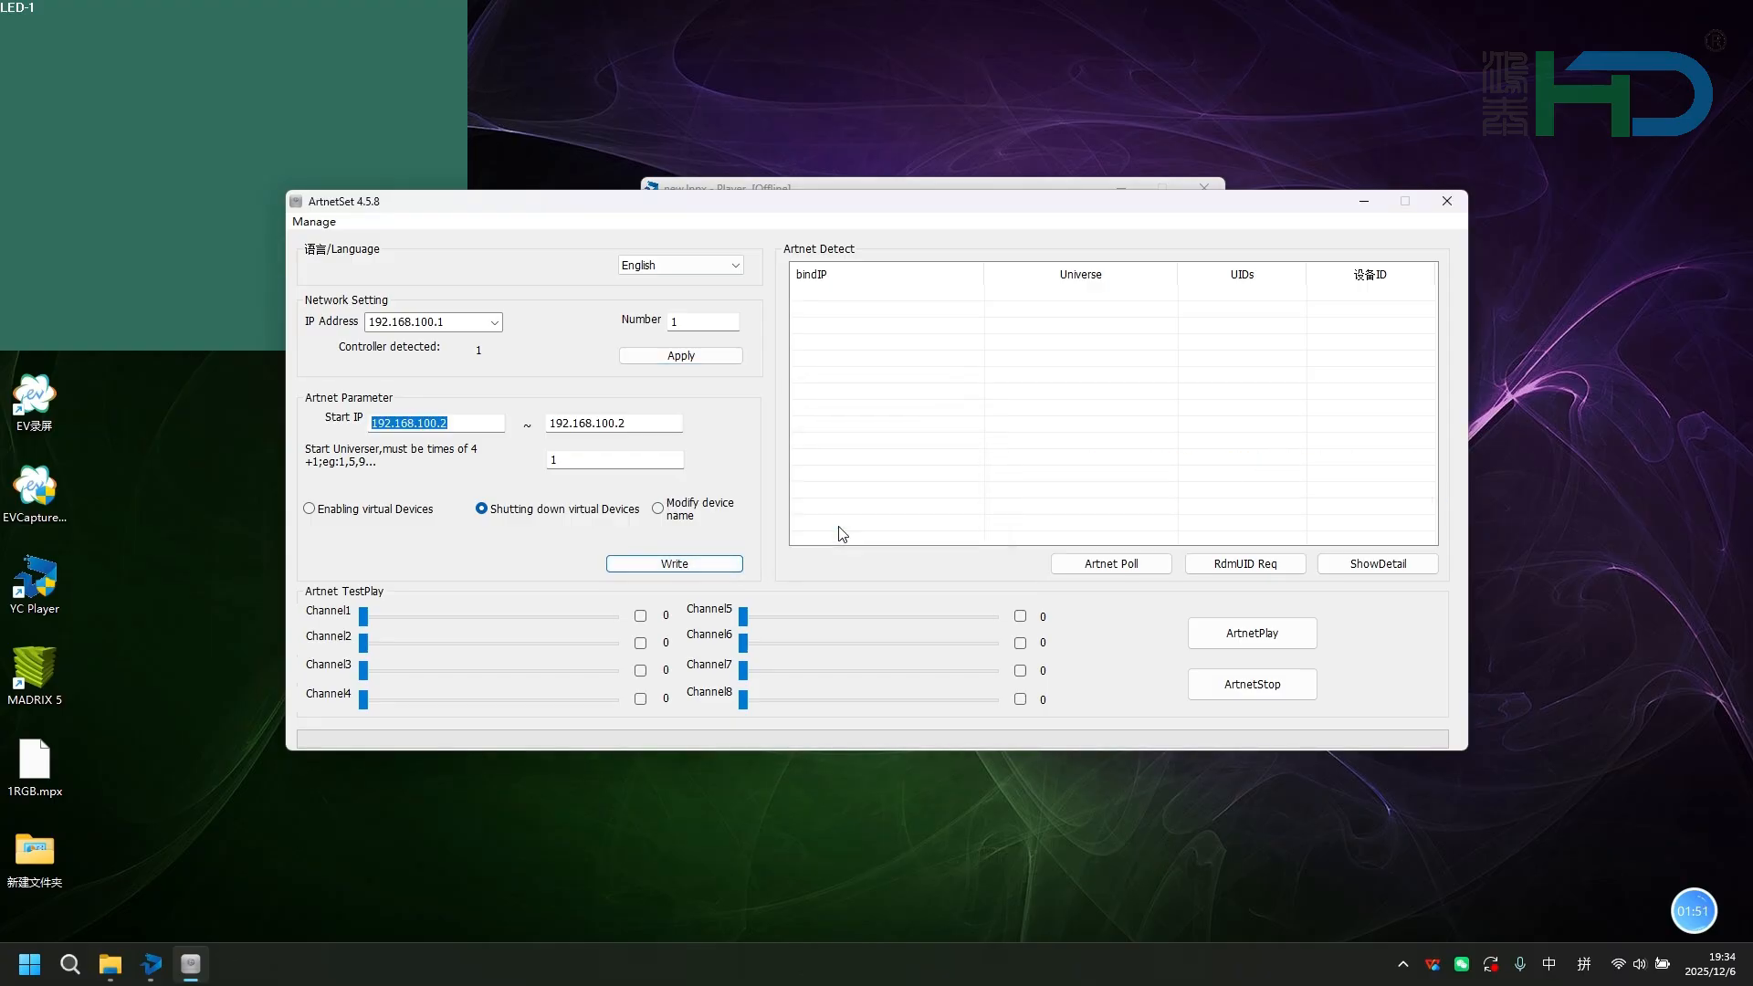
{"action": "left_click", "coordinate": [863, 523]}
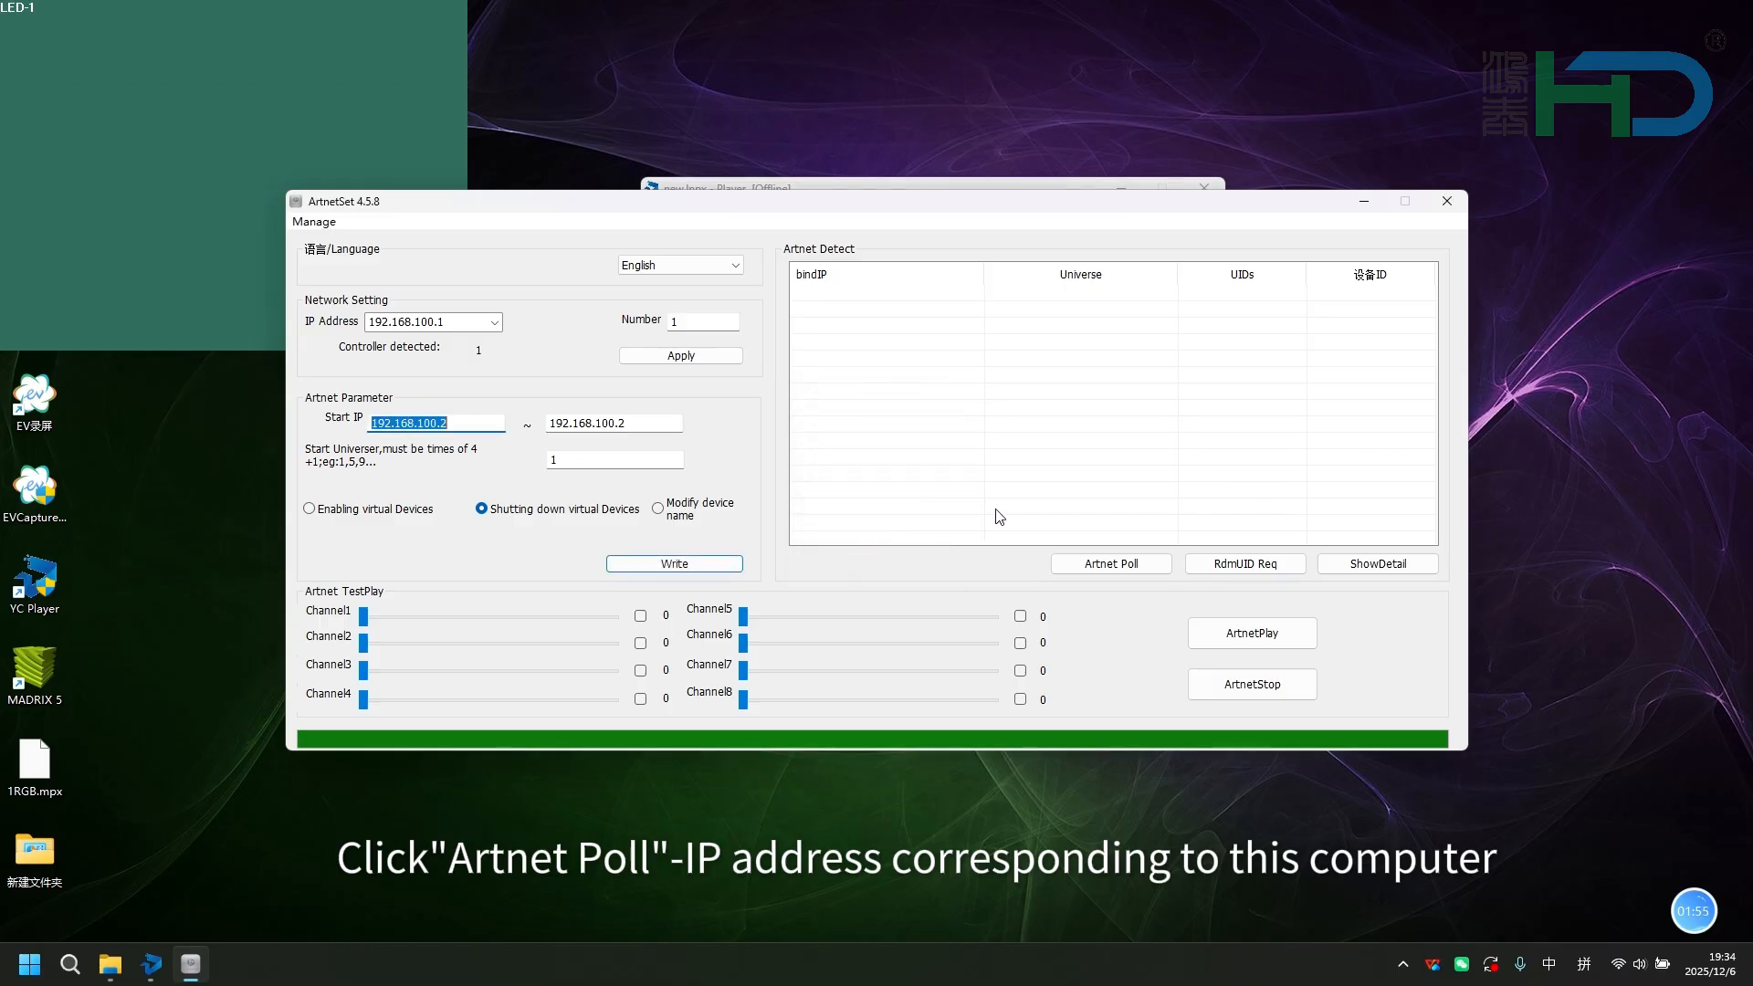
Poll the network for Artnet devices and close the ArtNet configuration tool.
{"action": "left_click", "coordinate": [1091, 566]}
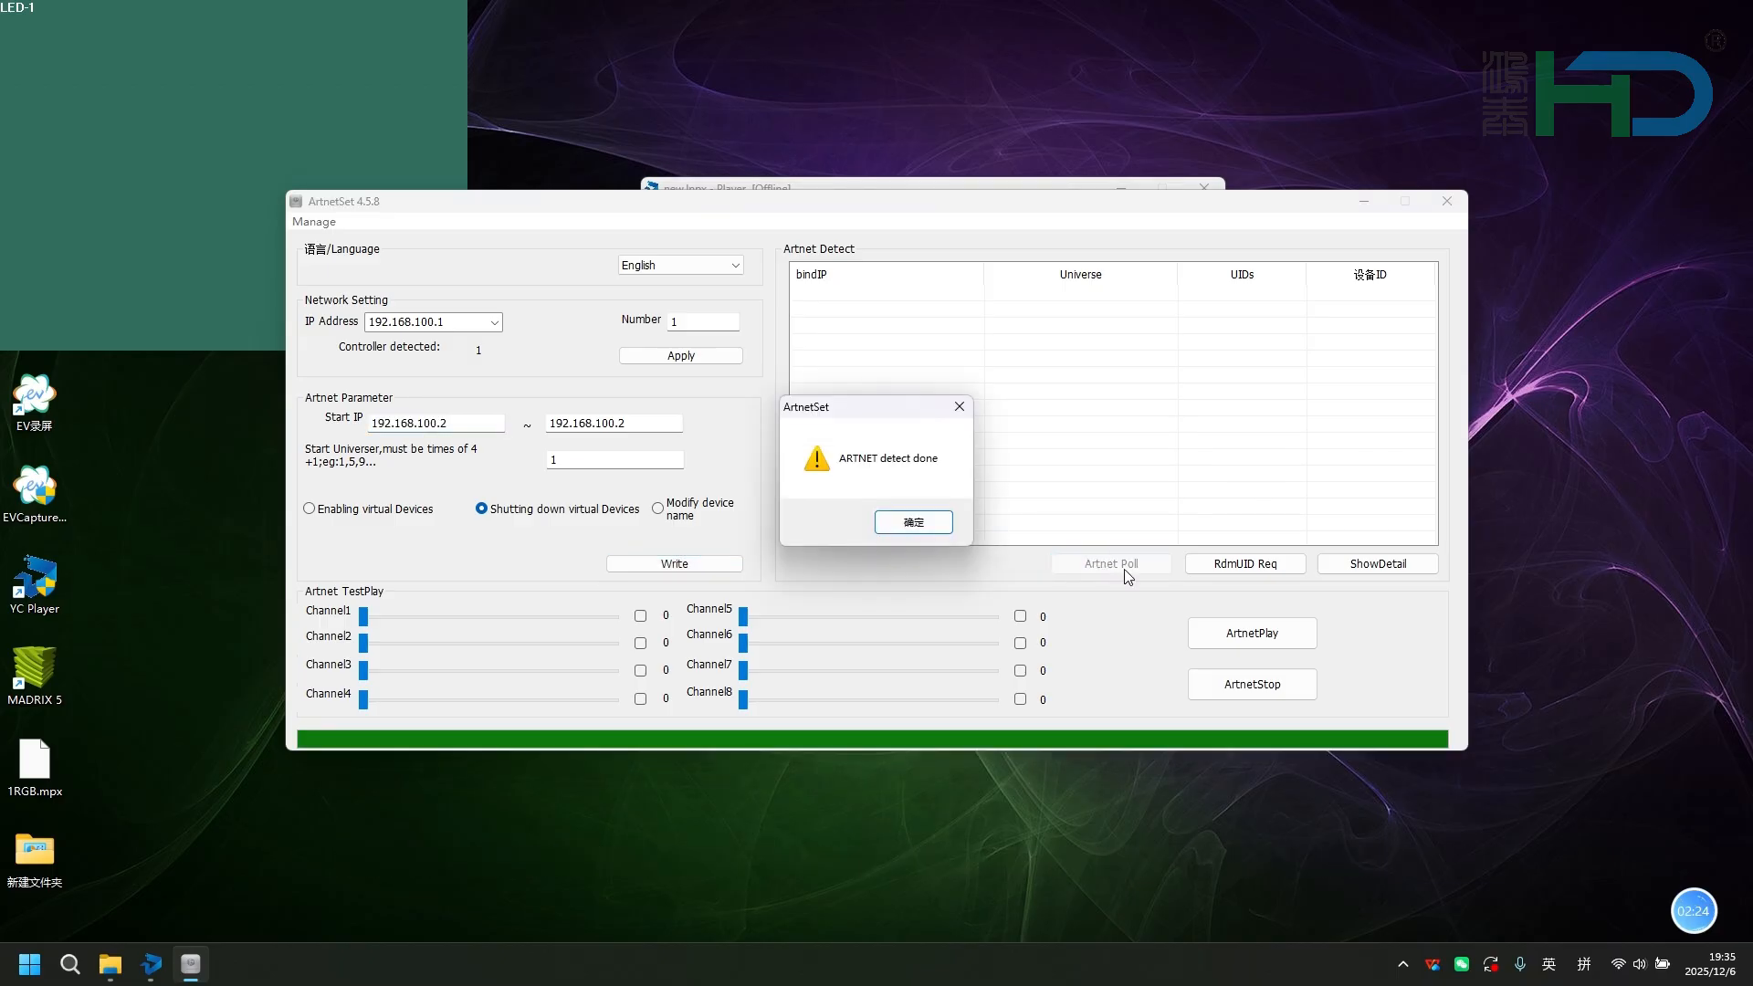
{"action": "left_click", "coordinate": [914, 523]}
{"action": "left_click", "coordinate": [914, 523]}
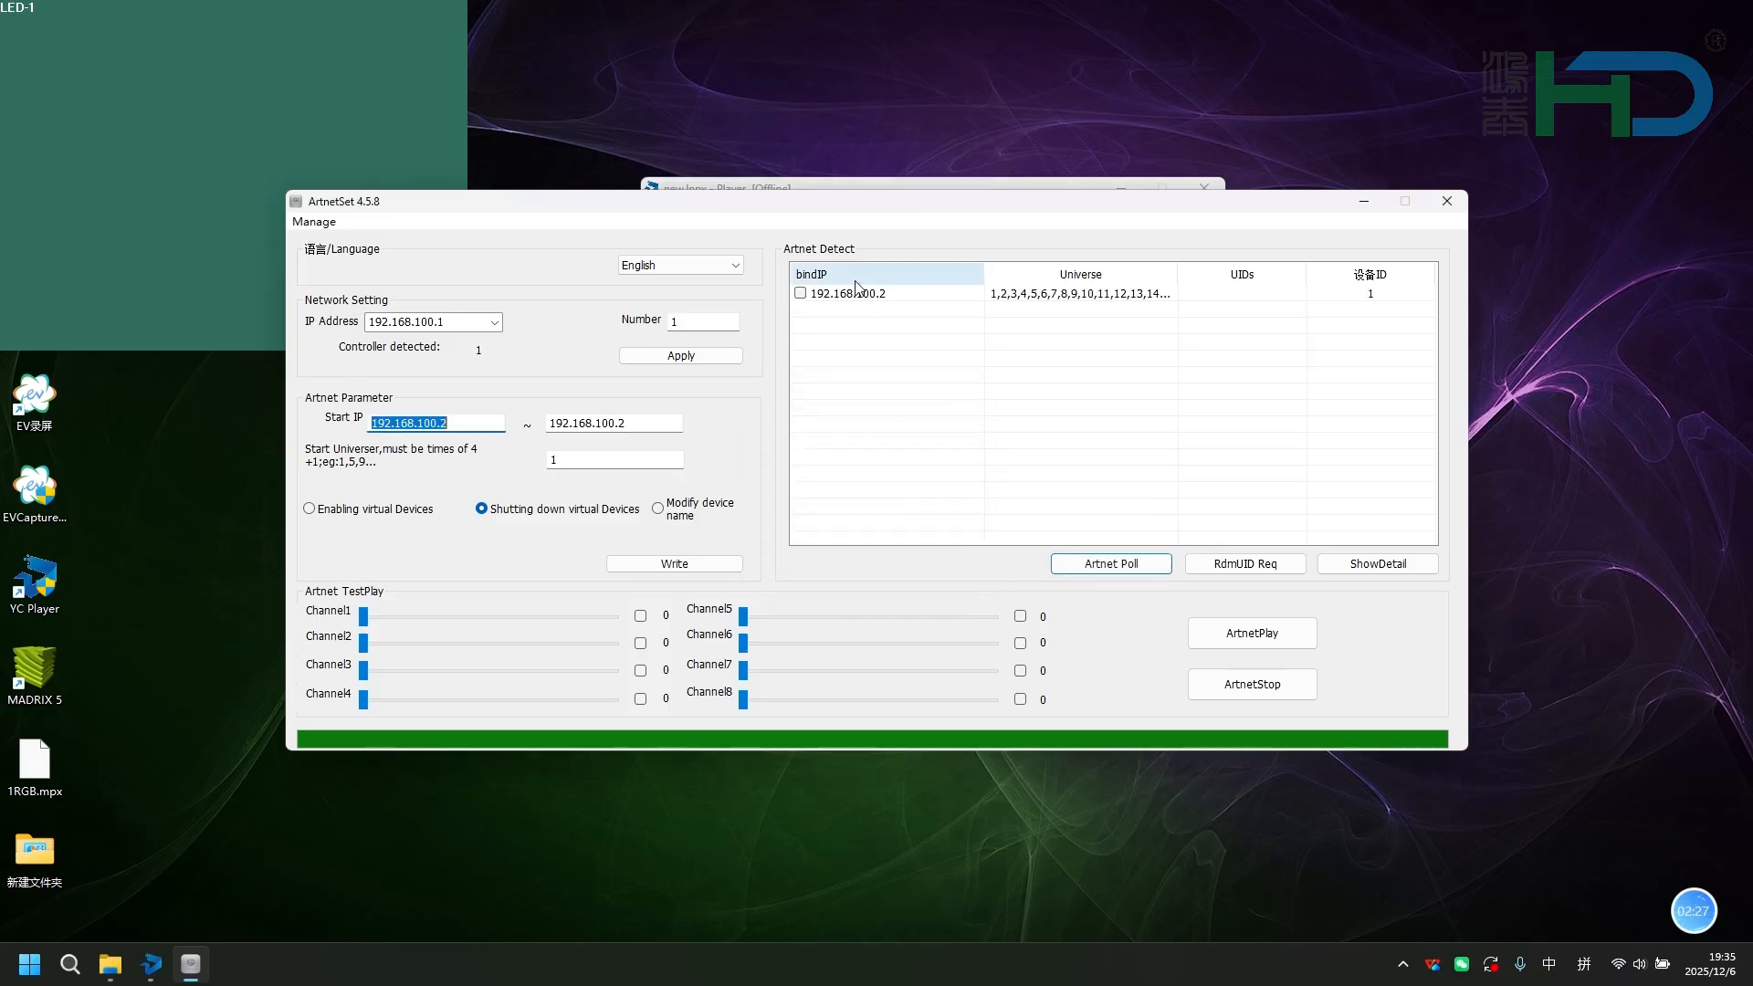
{"action": "left_click", "coordinate": [1432, 206]}
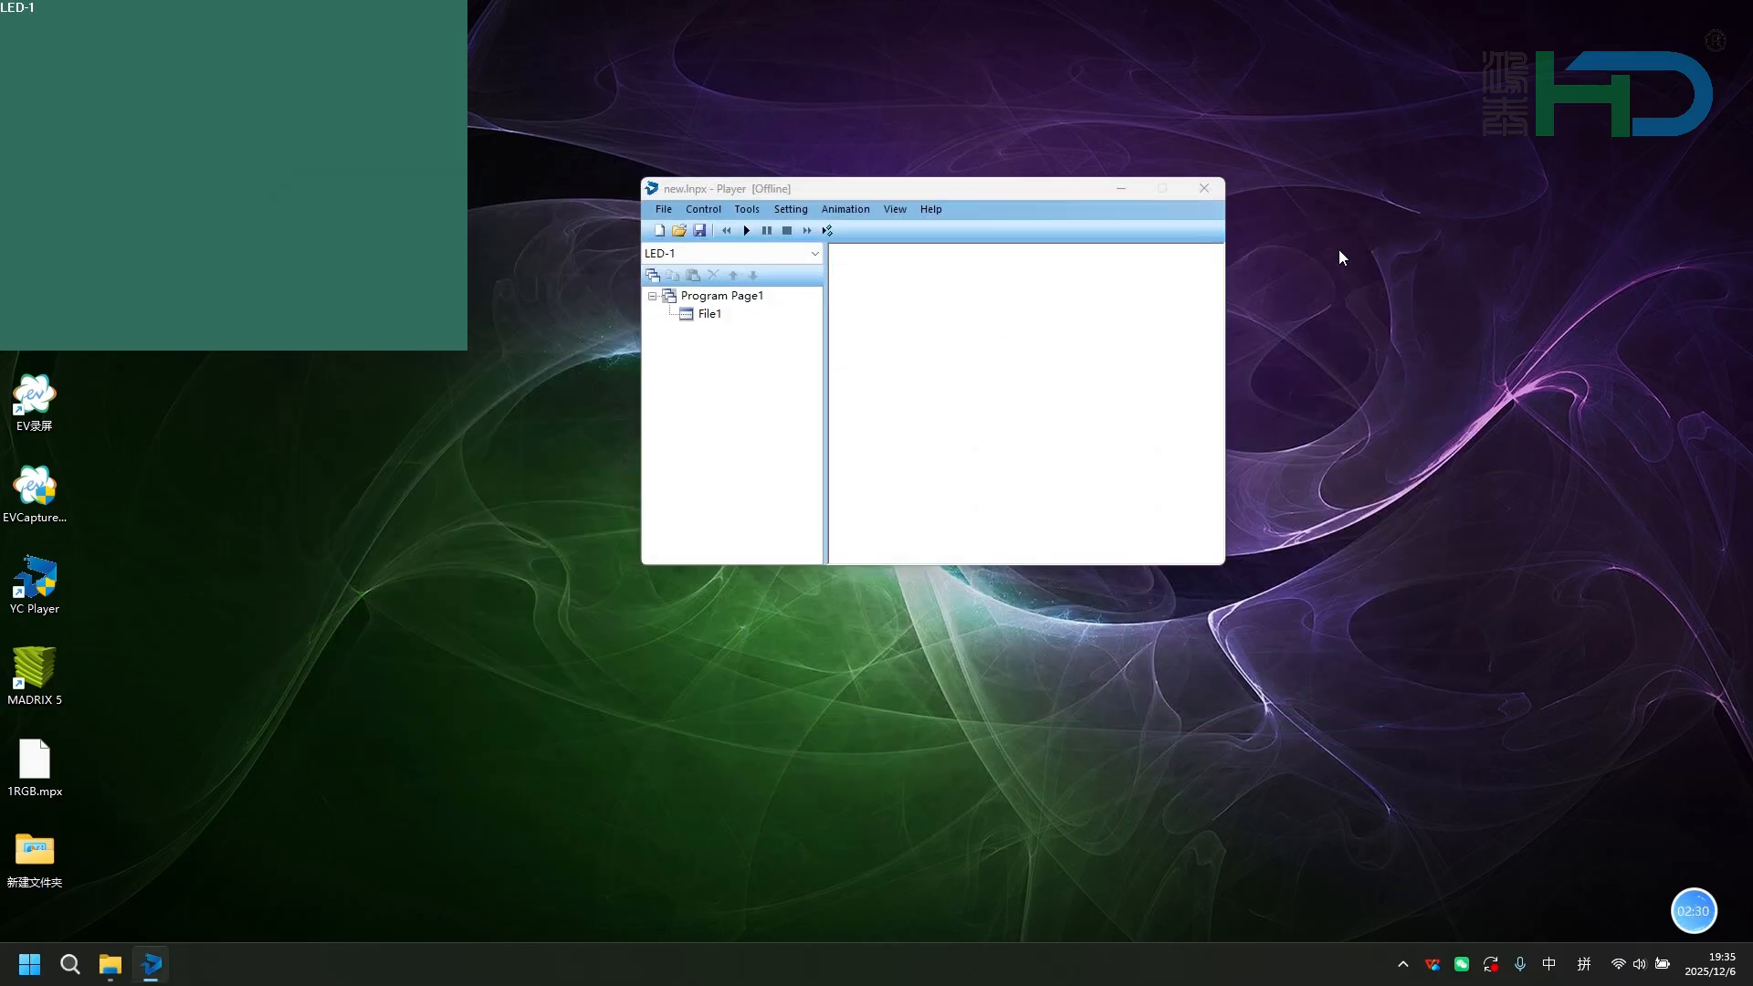
Run the Gray Scale Test in Screen Testing with the mixed-color and red patterns to check the lamp colors.
{"action": "left_click", "coordinate": [856, 211]}
{"action": "left_click", "coordinate": [870, 232]}
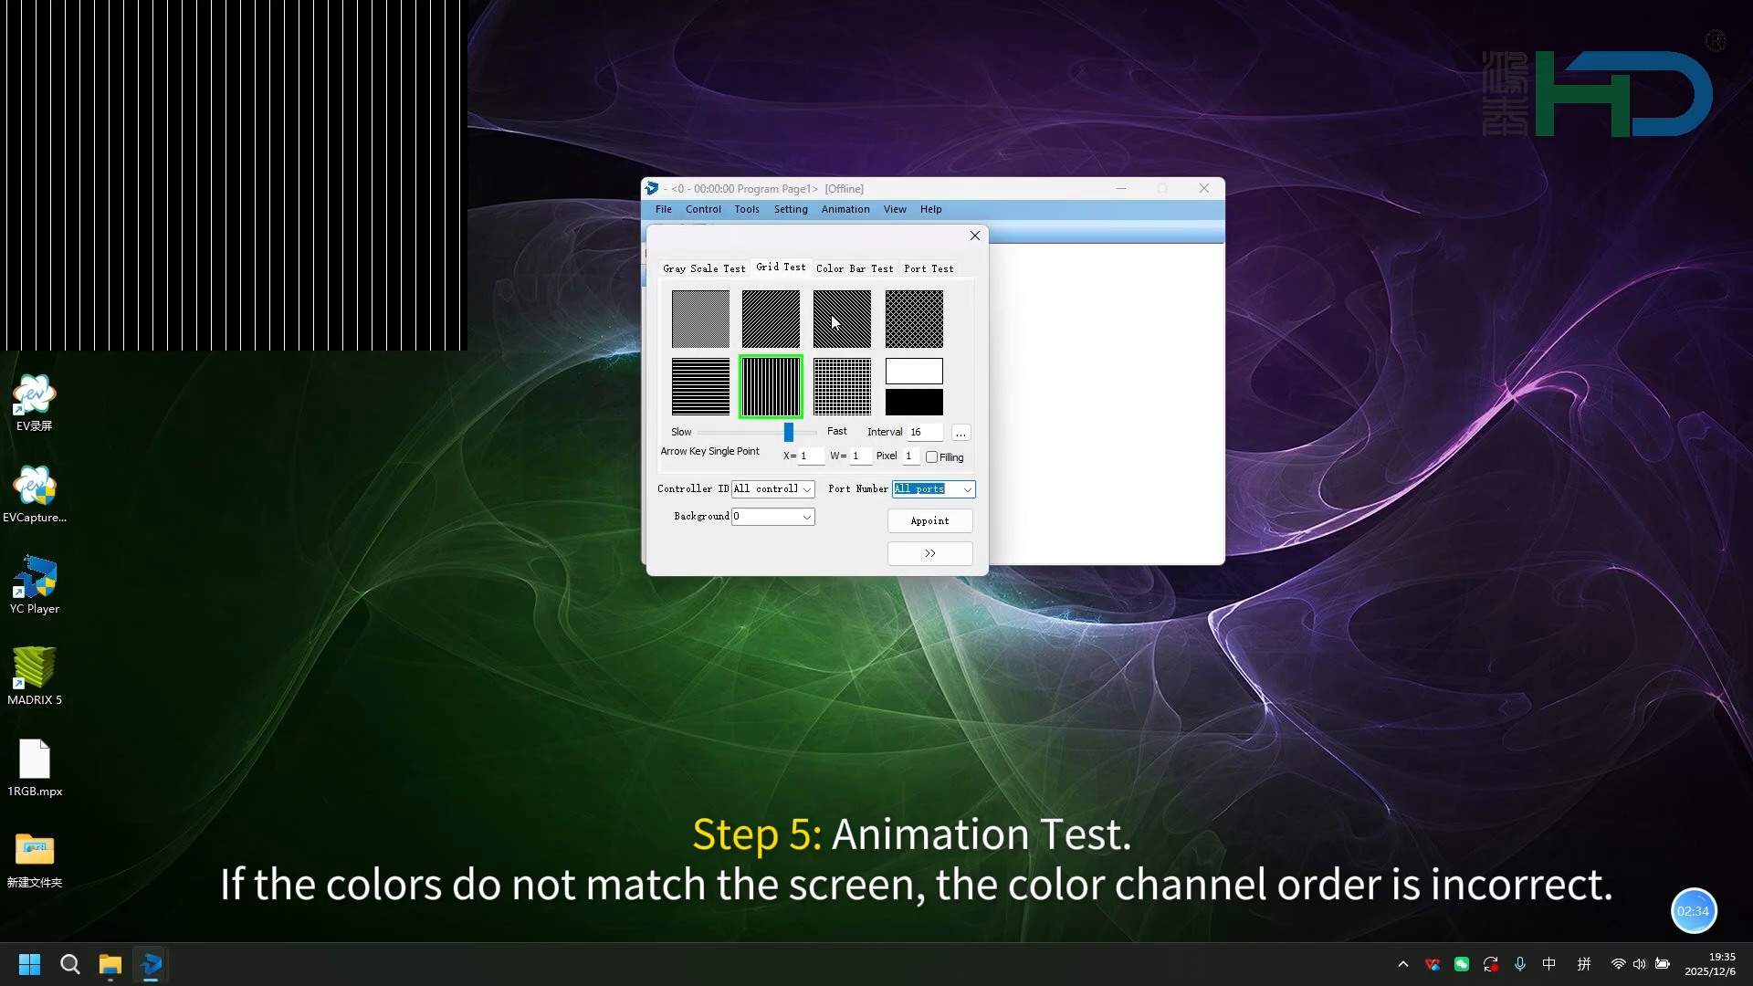
{"action": "left_click", "coordinate": [727, 271]}
{"action": "left_click", "coordinate": [697, 325]}
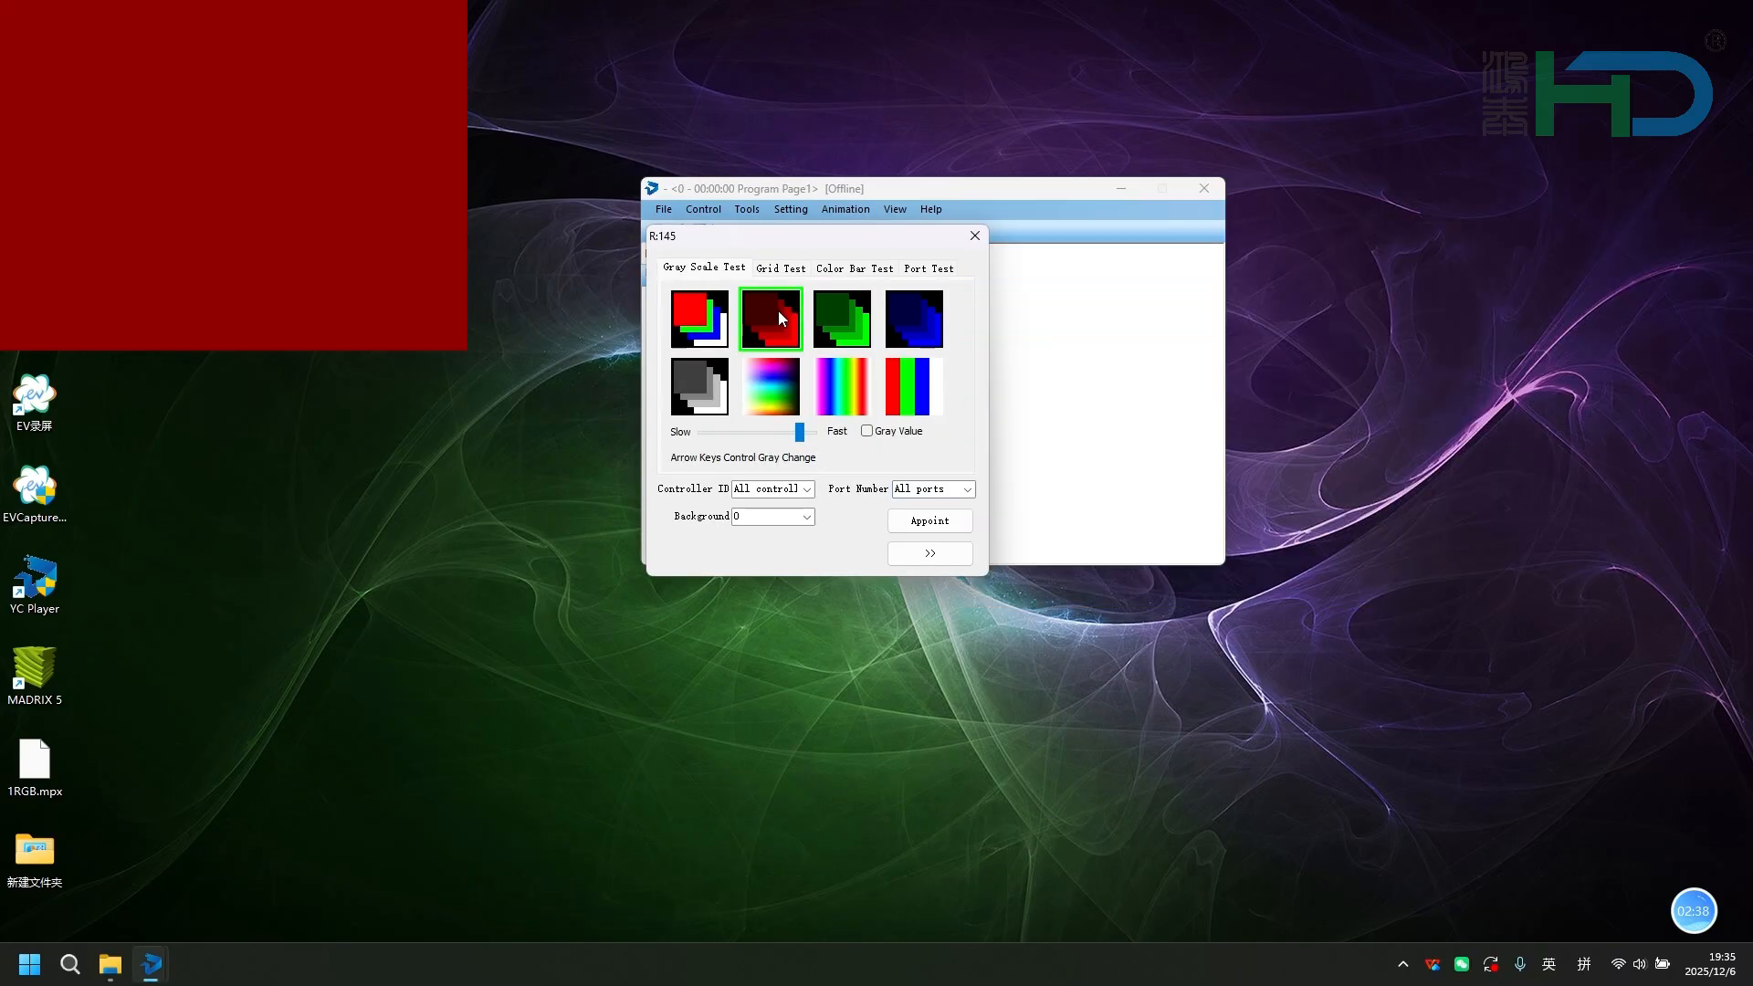
Open the hardware layout for editing and set the light type of the whole controller list to RGBW.
{"action": "left_click", "coordinate": [779, 212]}
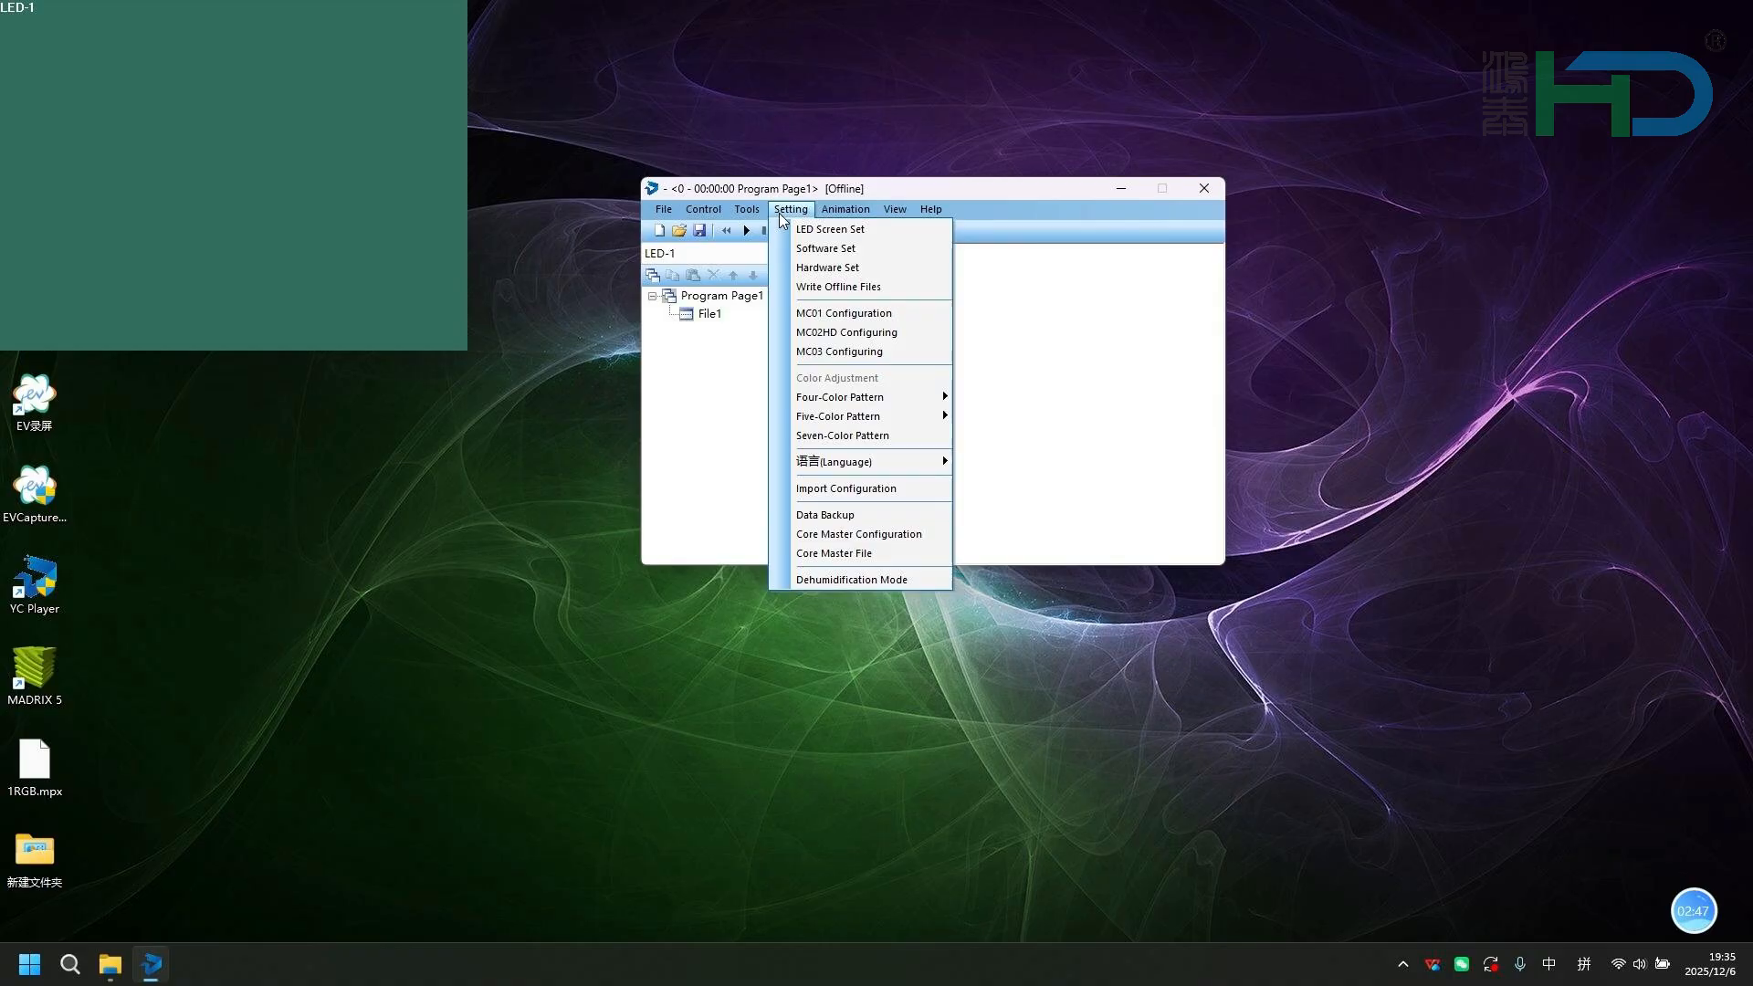
{"action": "left_click", "coordinate": [827, 267]}
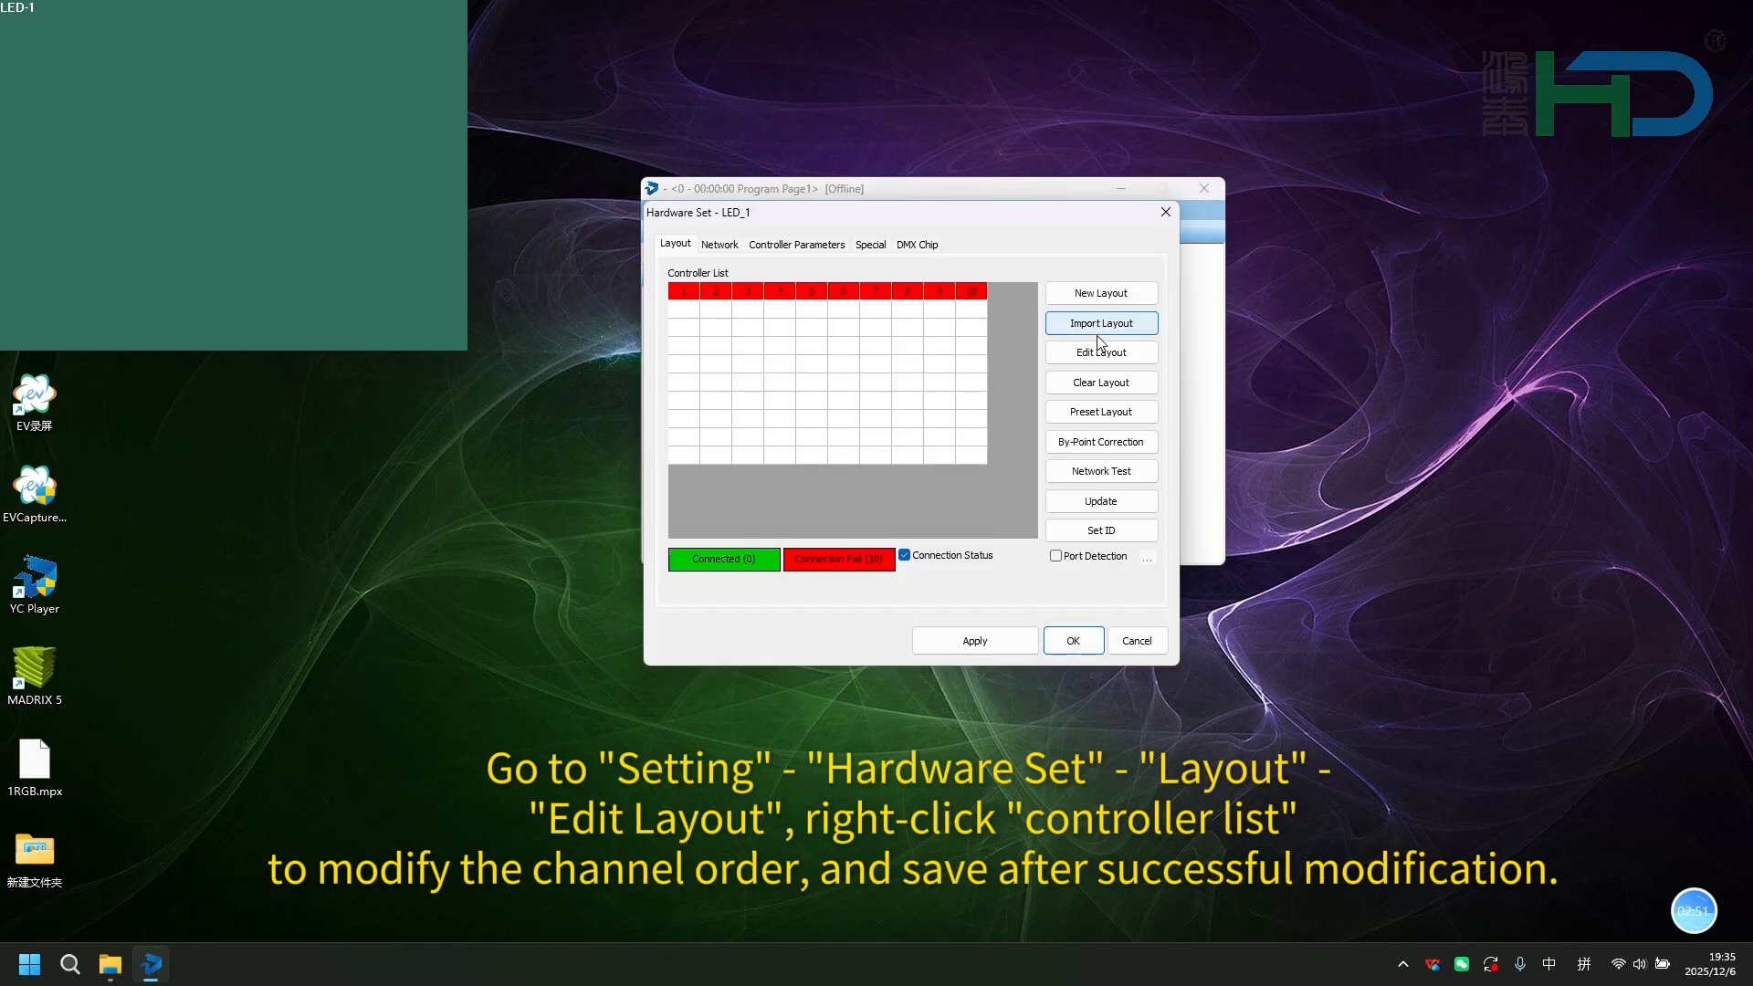
{"action": "left_click", "coordinate": [1102, 353]}
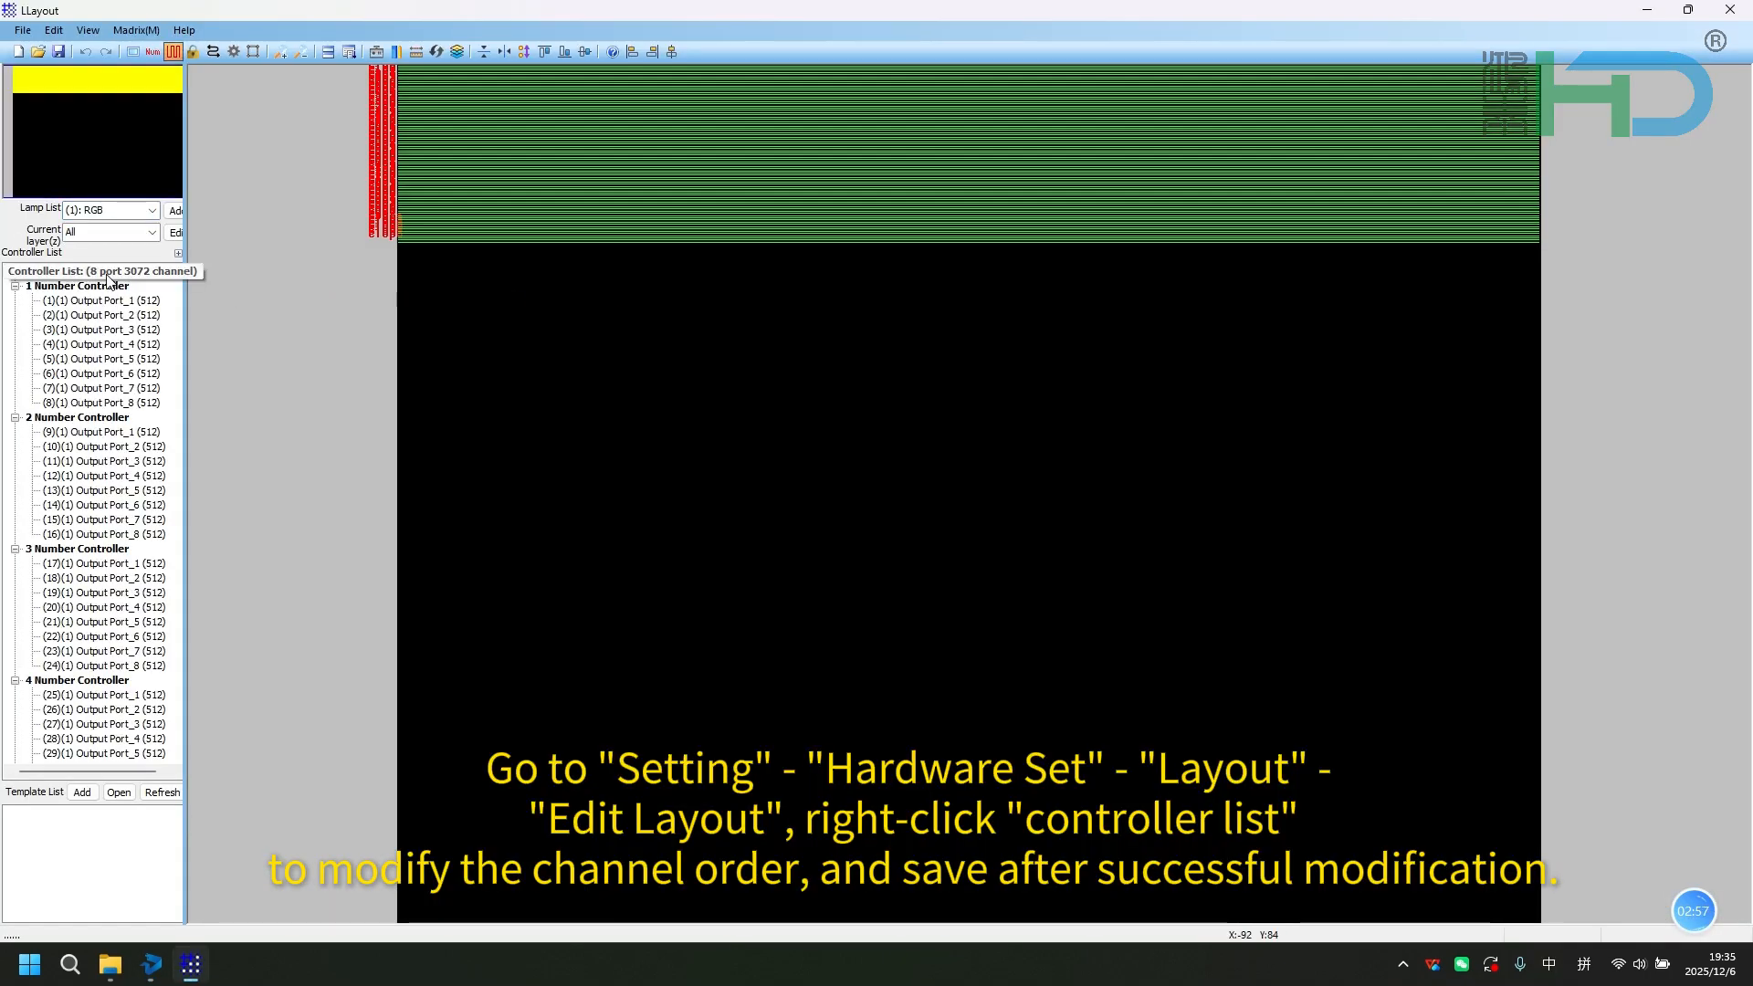
{"action": "right_click", "coordinate": [106, 272]}
{"action": "left_click", "coordinate": [194, 333]}
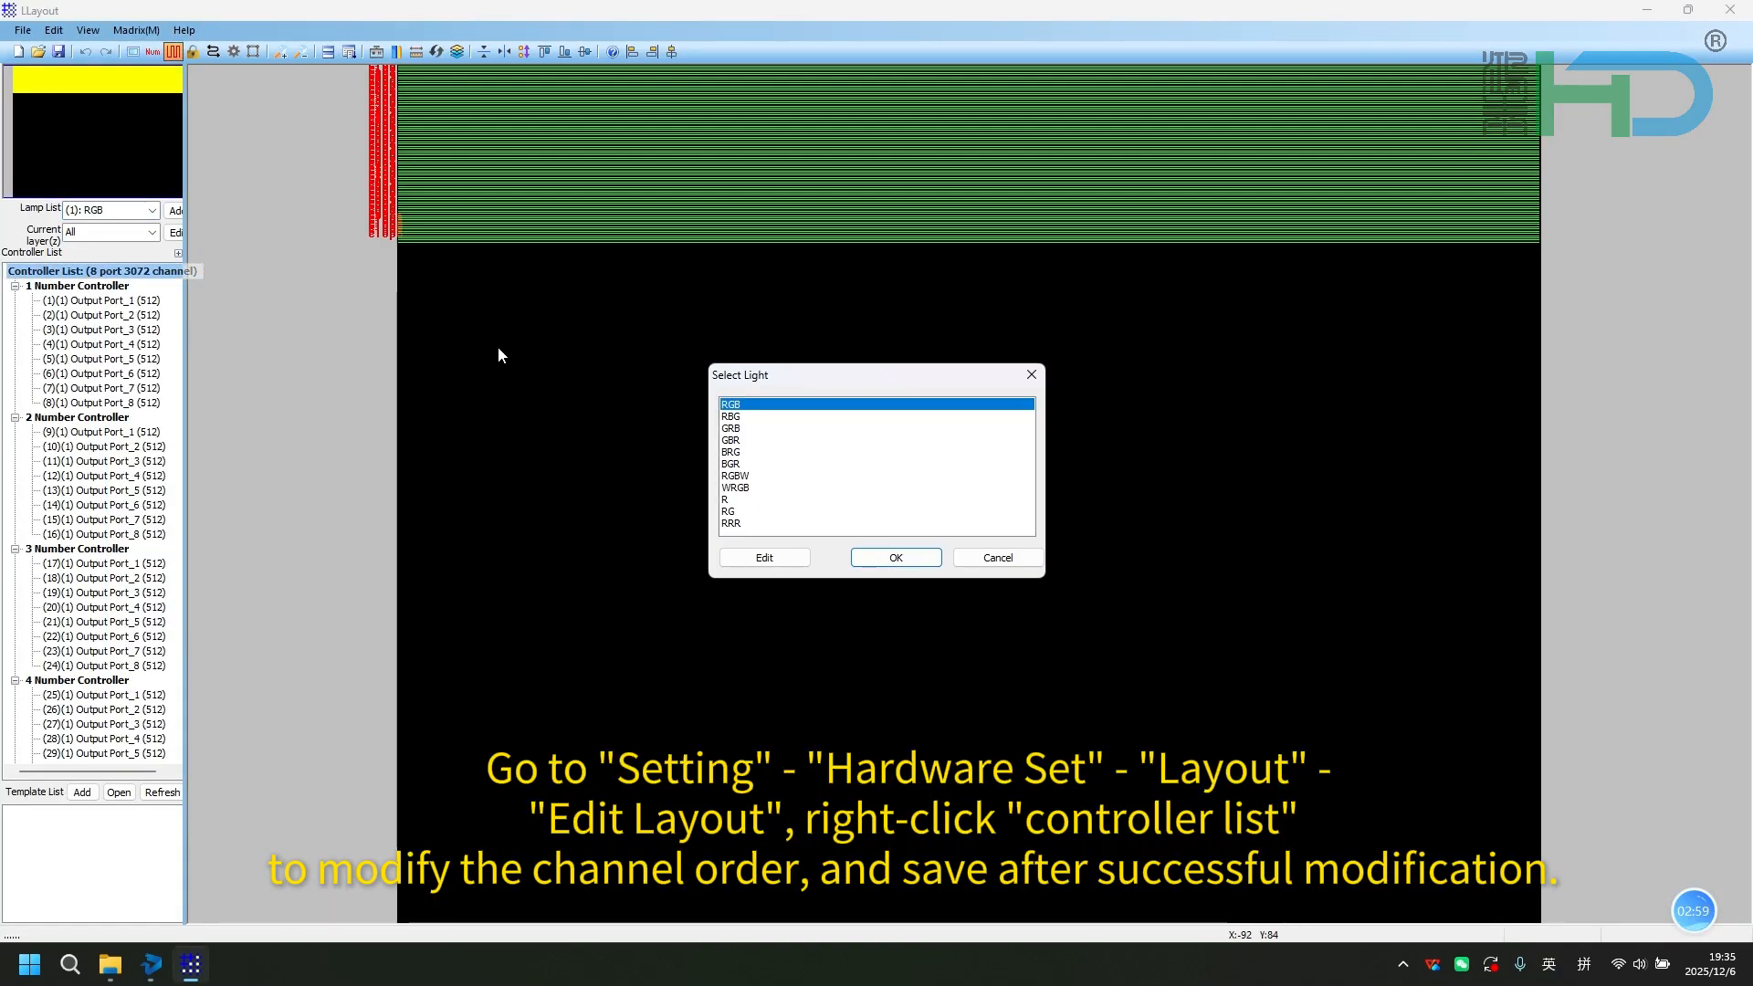
{"action": "left_click", "coordinate": [747, 477]}
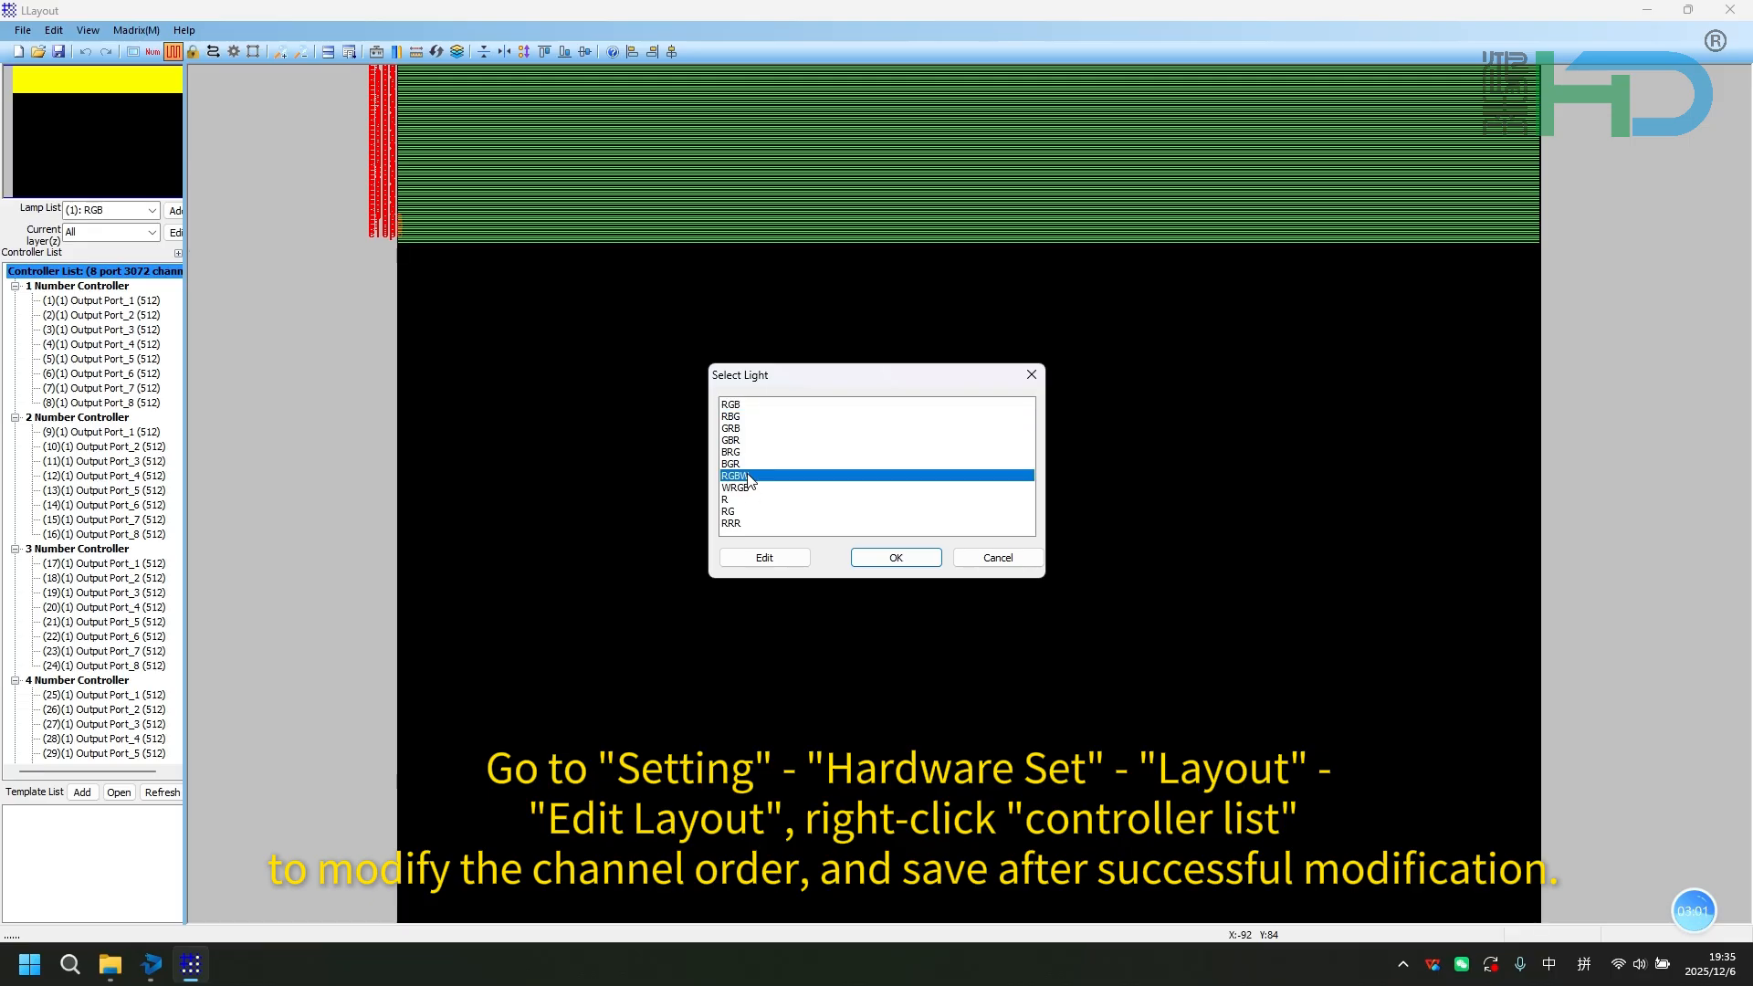
{"action": "left_click", "coordinate": [891, 557]}
Close the layout editor, saving the changed project, and accept the hardware settings.
{"action": "left_click", "coordinate": [1729, 9]}
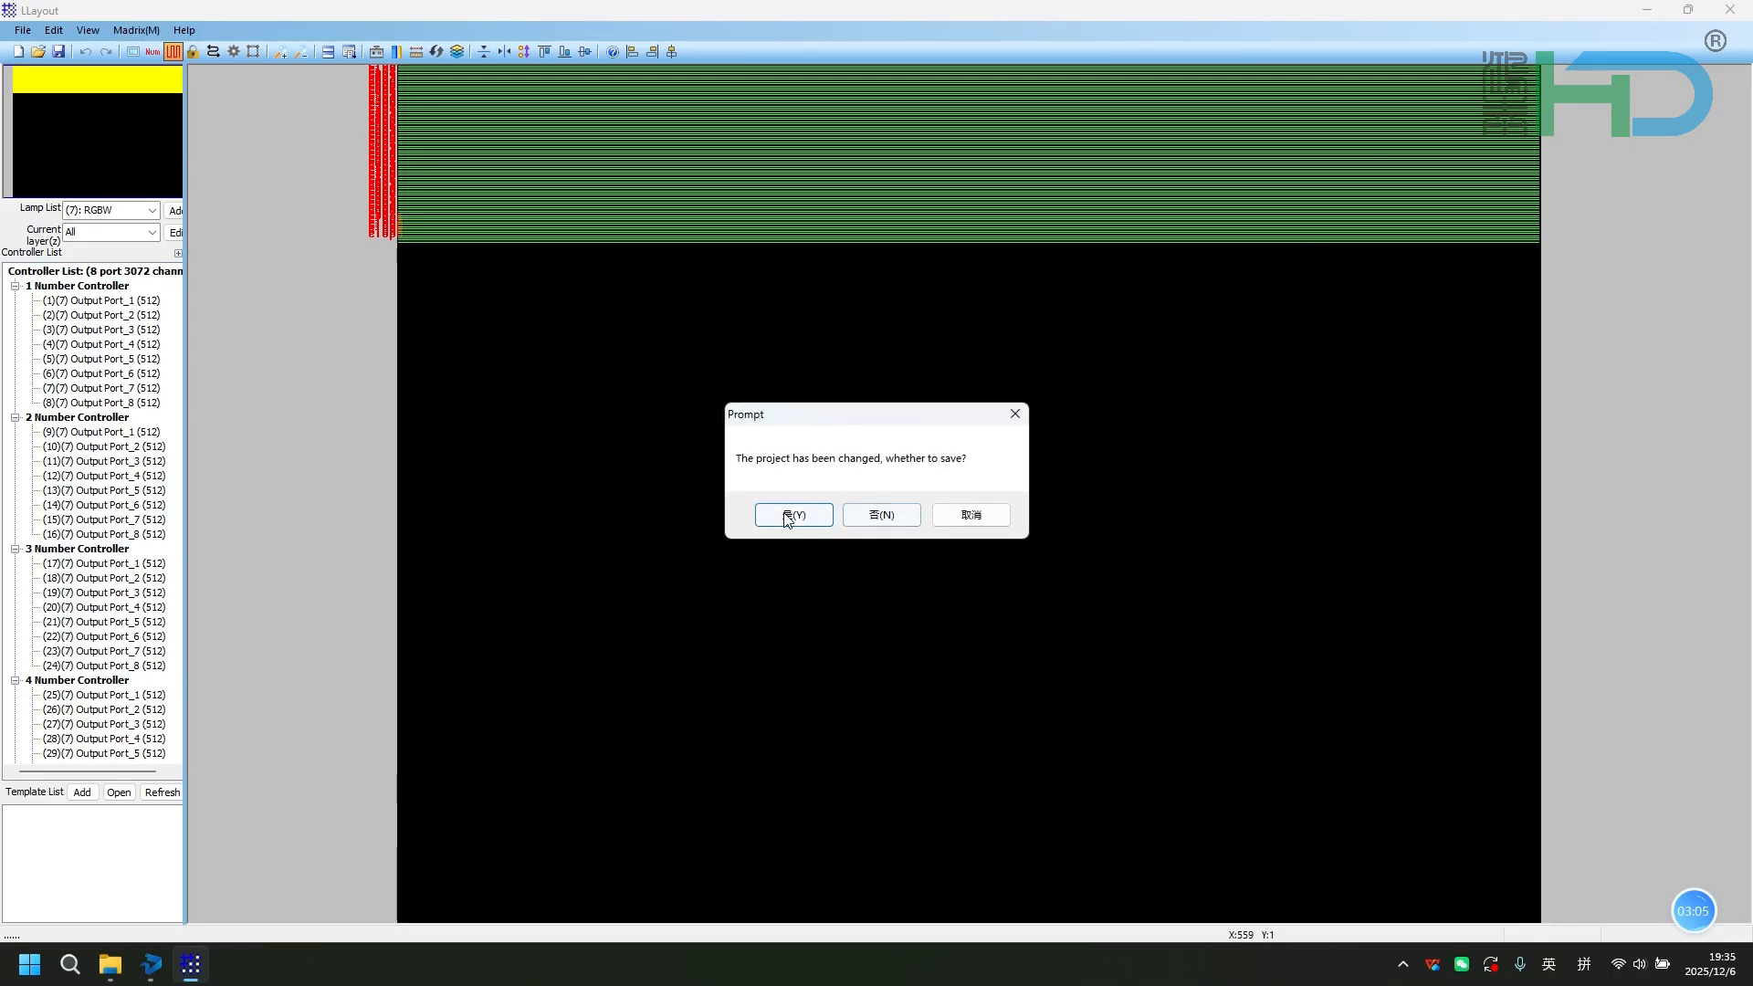
{"action": "left_click", "coordinate": [827, 514]}
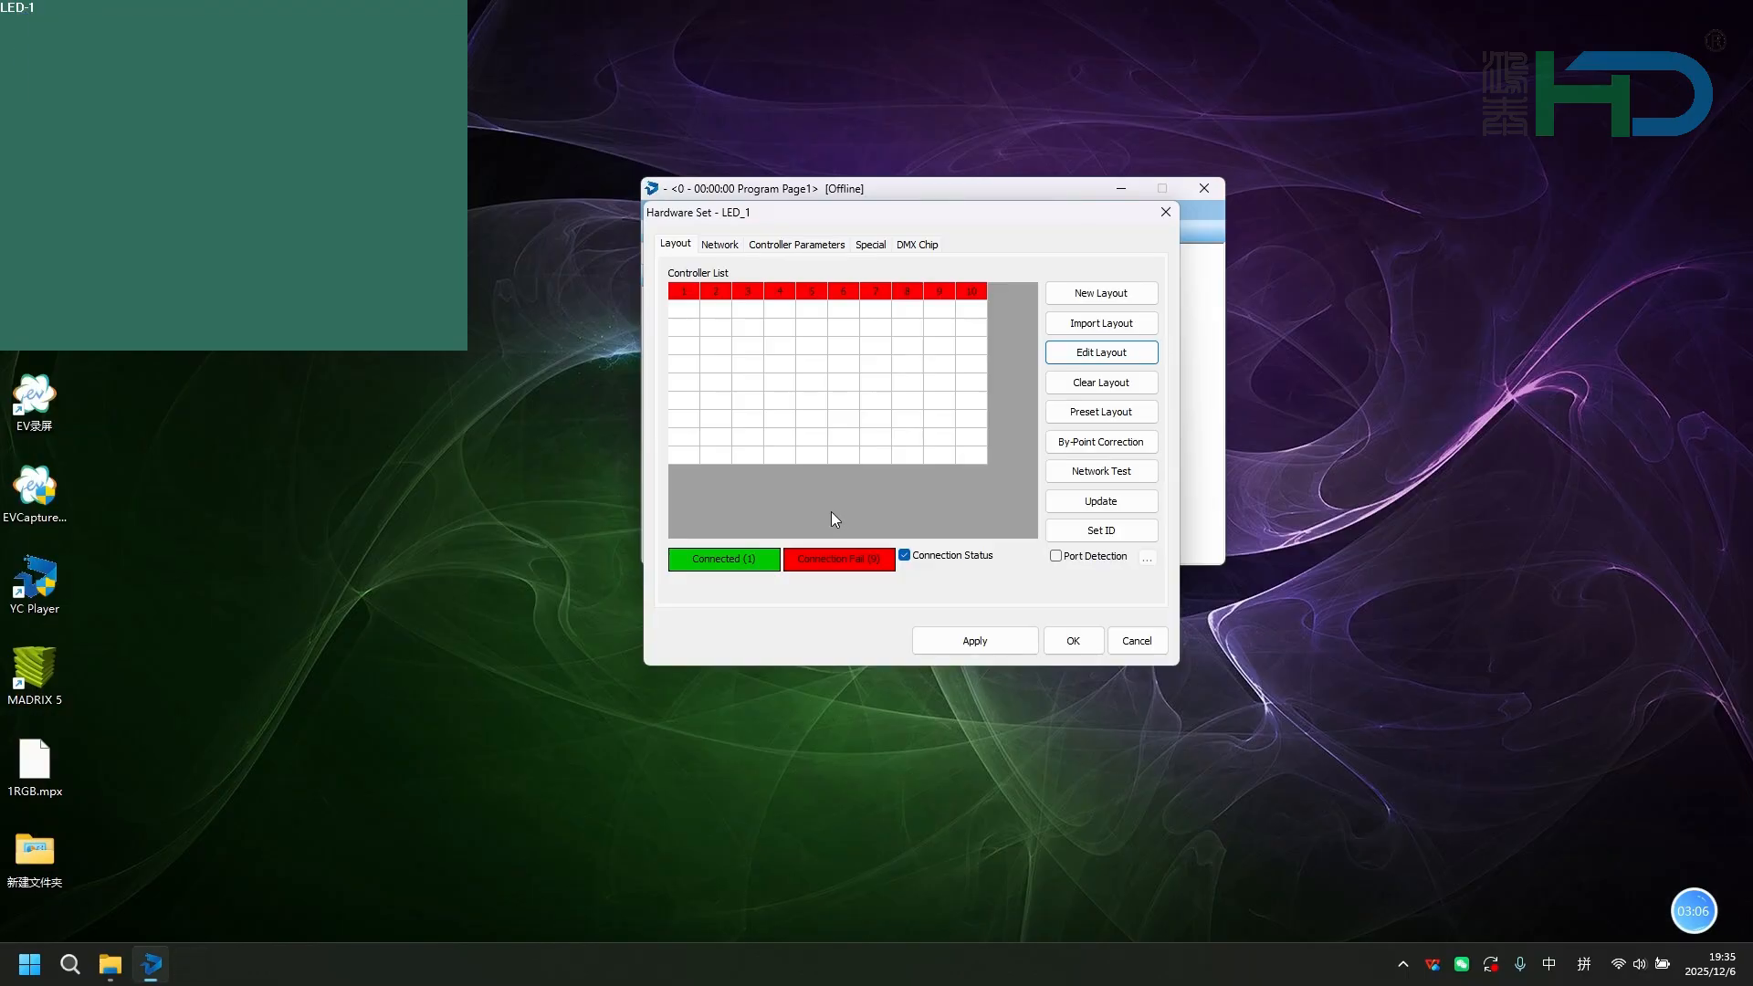
{"action": "left_click", "coordinate": [1072, 639]}
Rerun the mixed-color Gray Scale Test in Screen Testing to check the channel order, and close the test.
{"action": "left_click", "coordinate": [837, 212]}
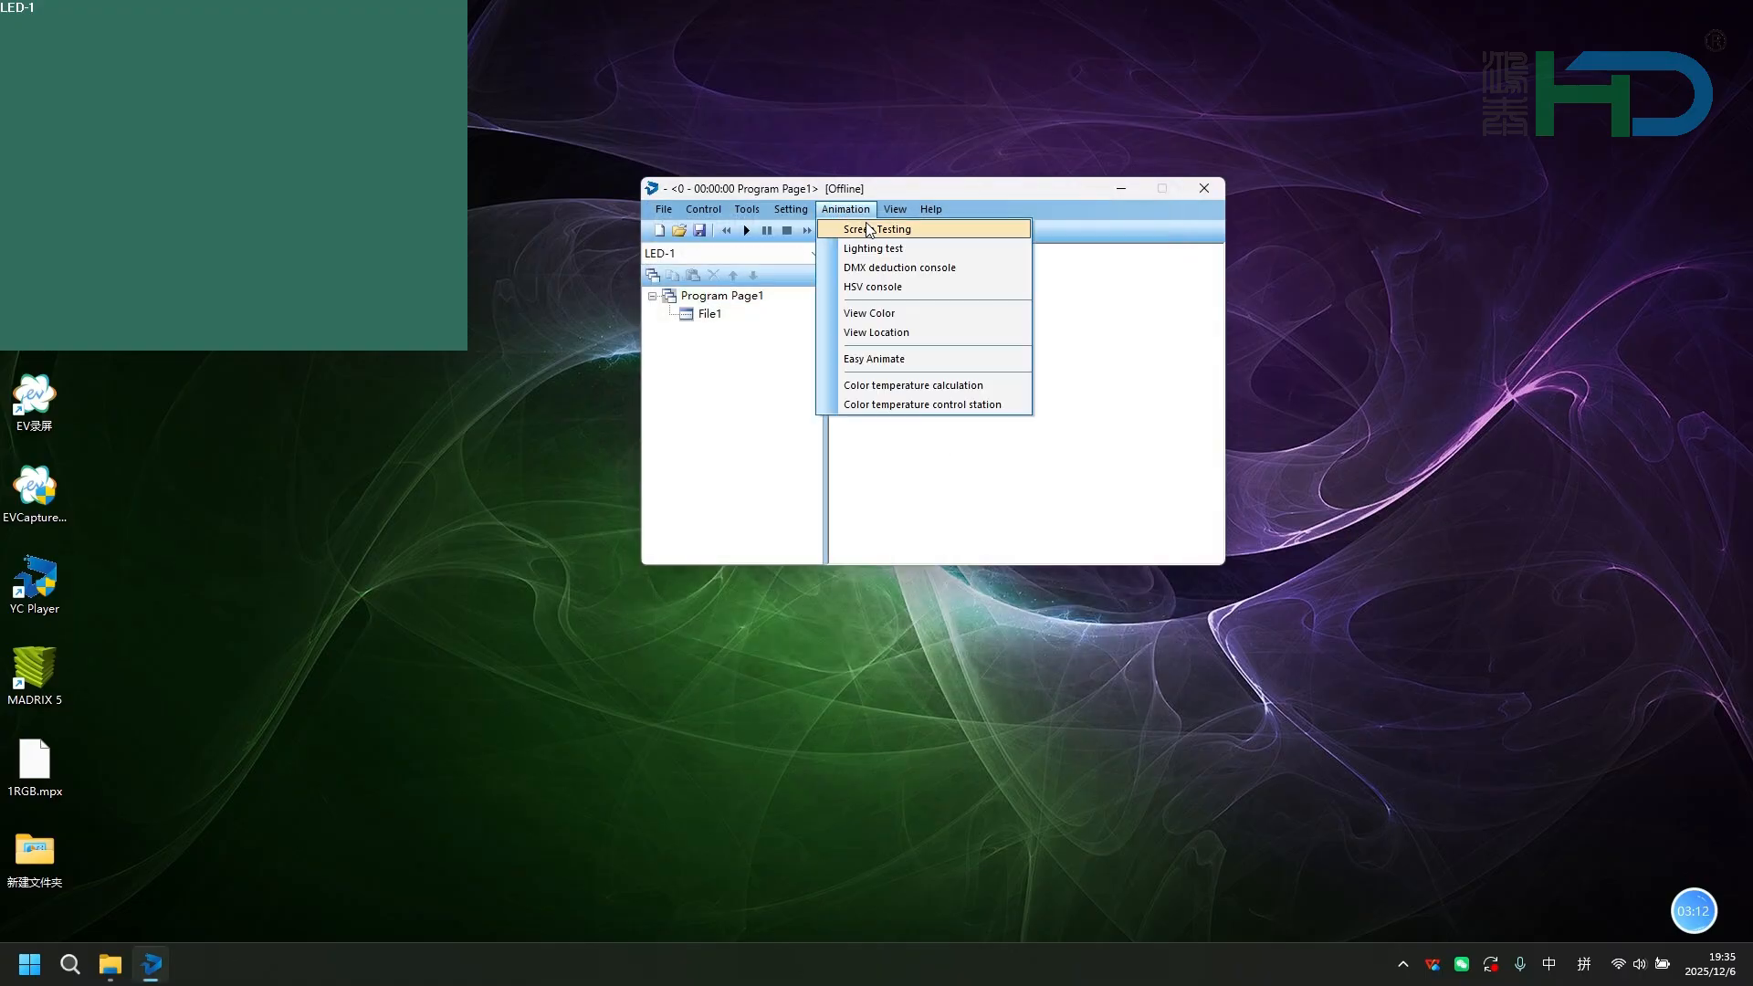
{"action": "left_click", "coordinate": [870, 231]}
{"action": "left_click", "coordinate": [703, 319]}
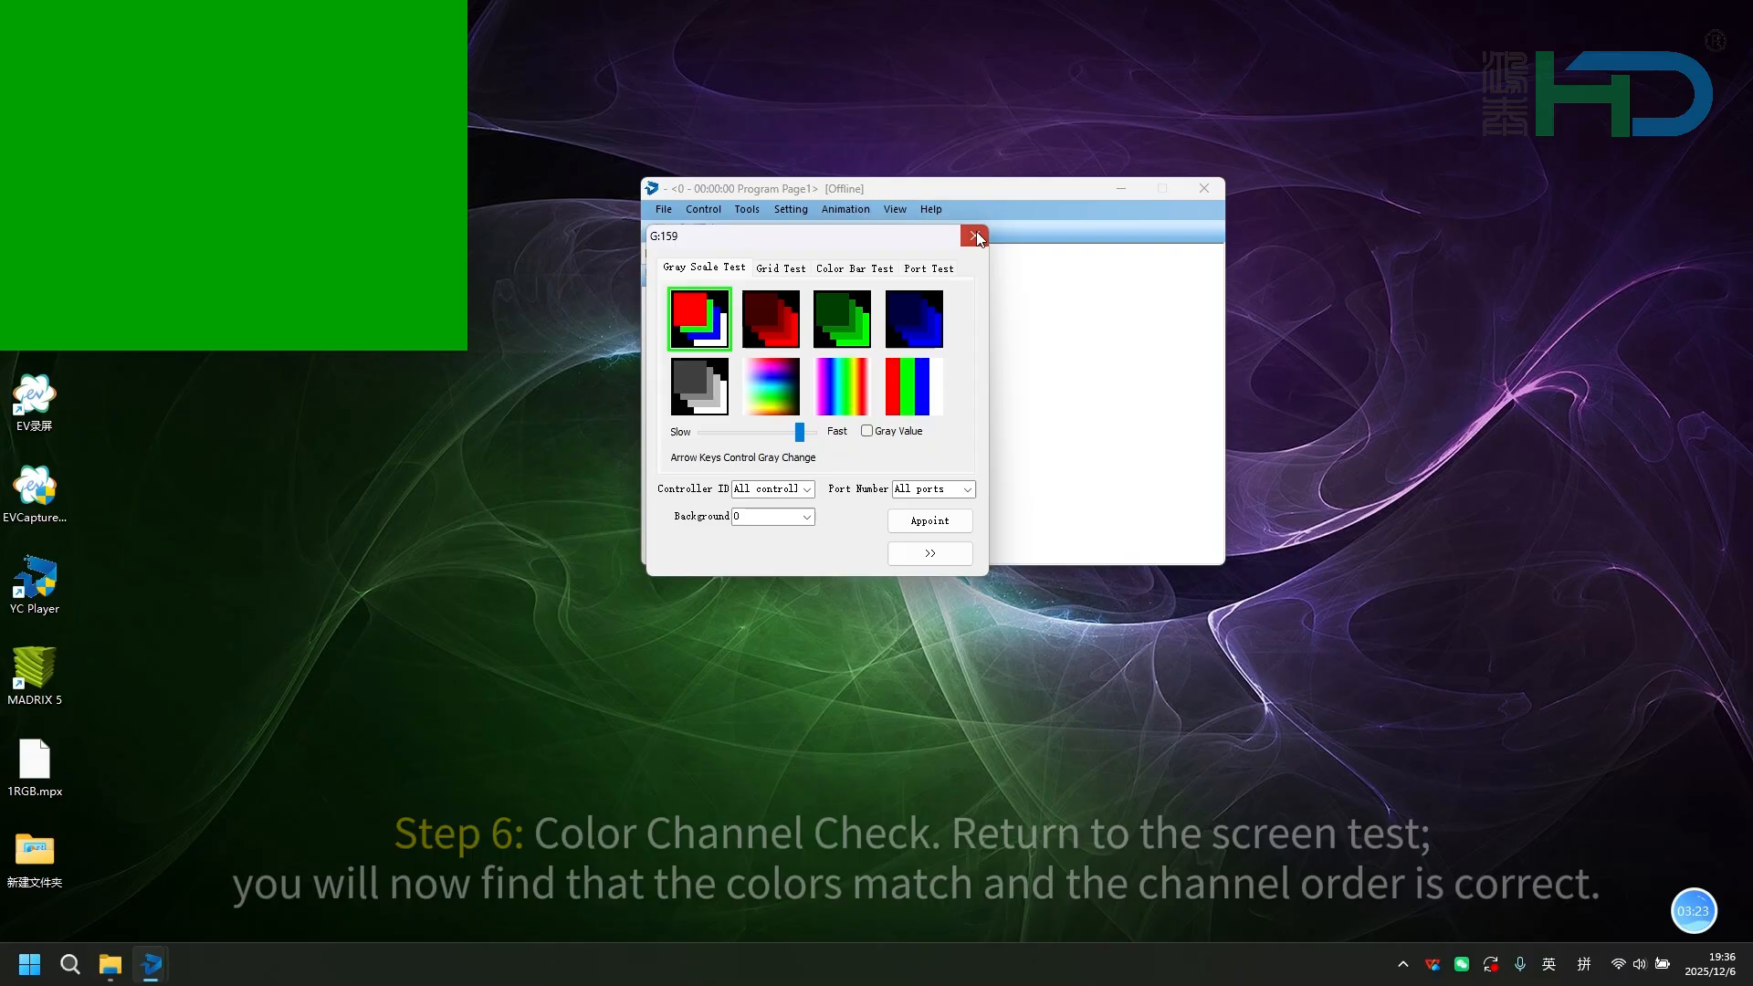
{"action": "left_click", "coordinate": [974, 236]}
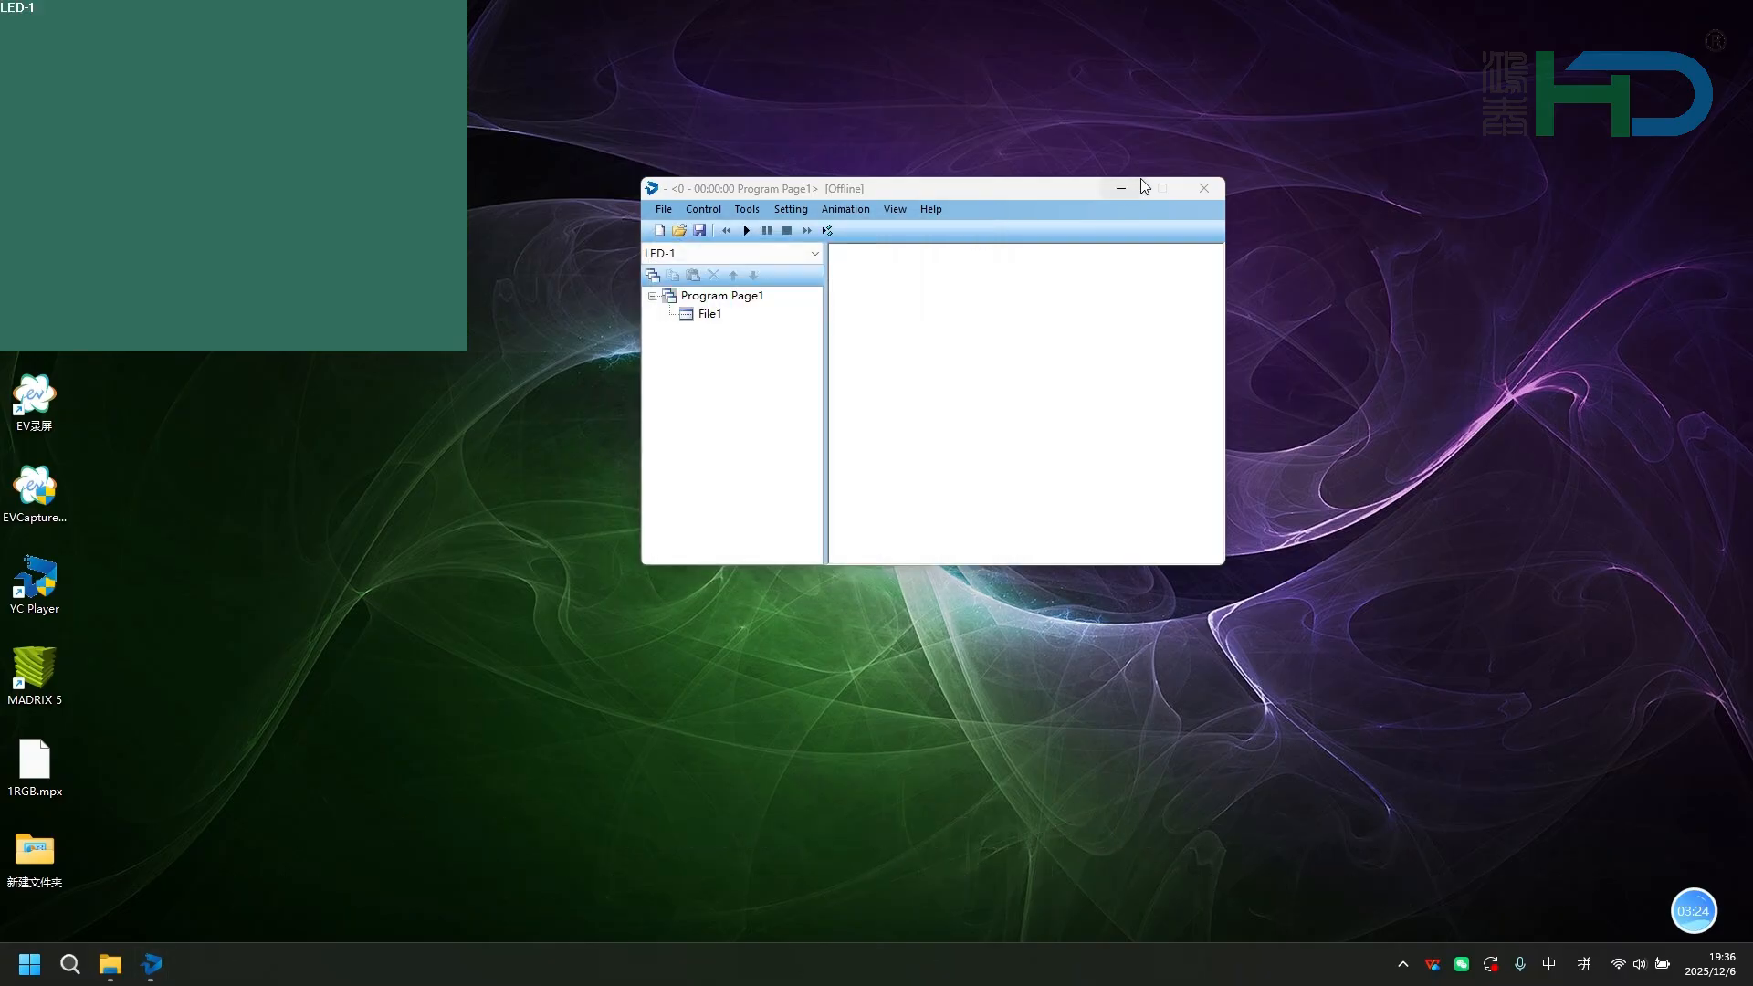
Exit YC Player and launch MADRIX 5.
{"action": "left_click", "coordinate": [1204, 188]}
{"action": "left_click", "coordinate": [952, 412]}
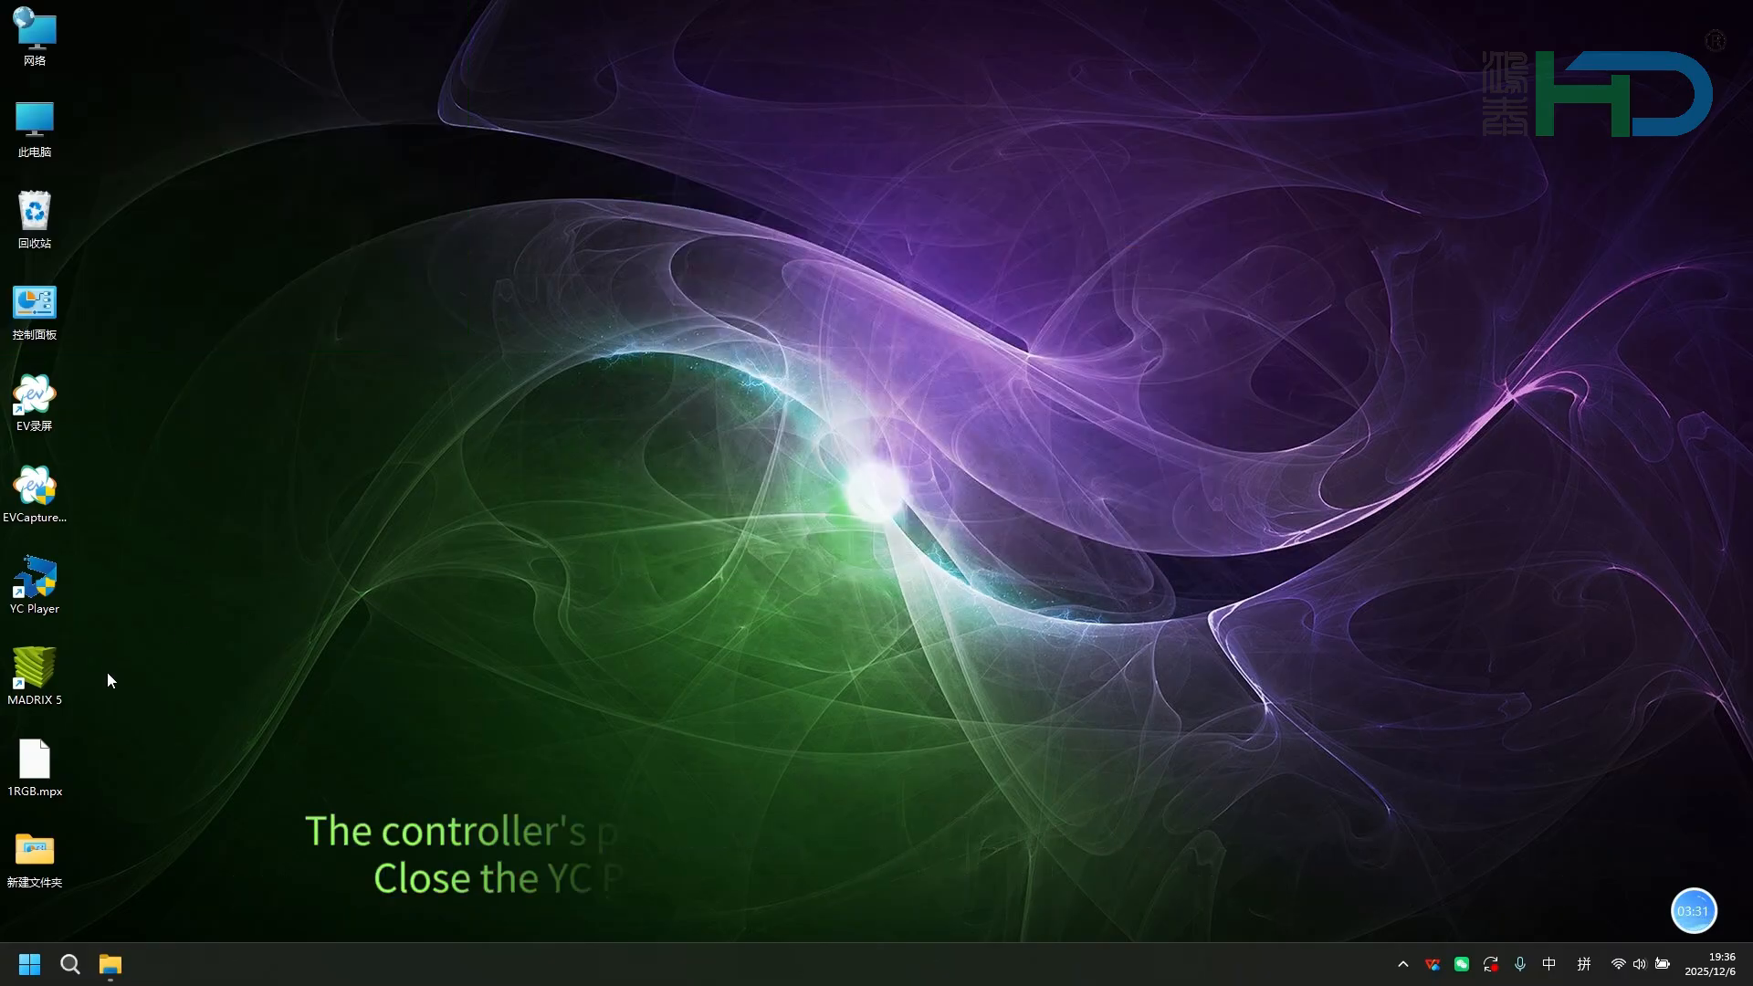
{"action": "right_click", "coordinate": [29, 653]}
{"action": "left_click", "coordinate": [166, 385]}
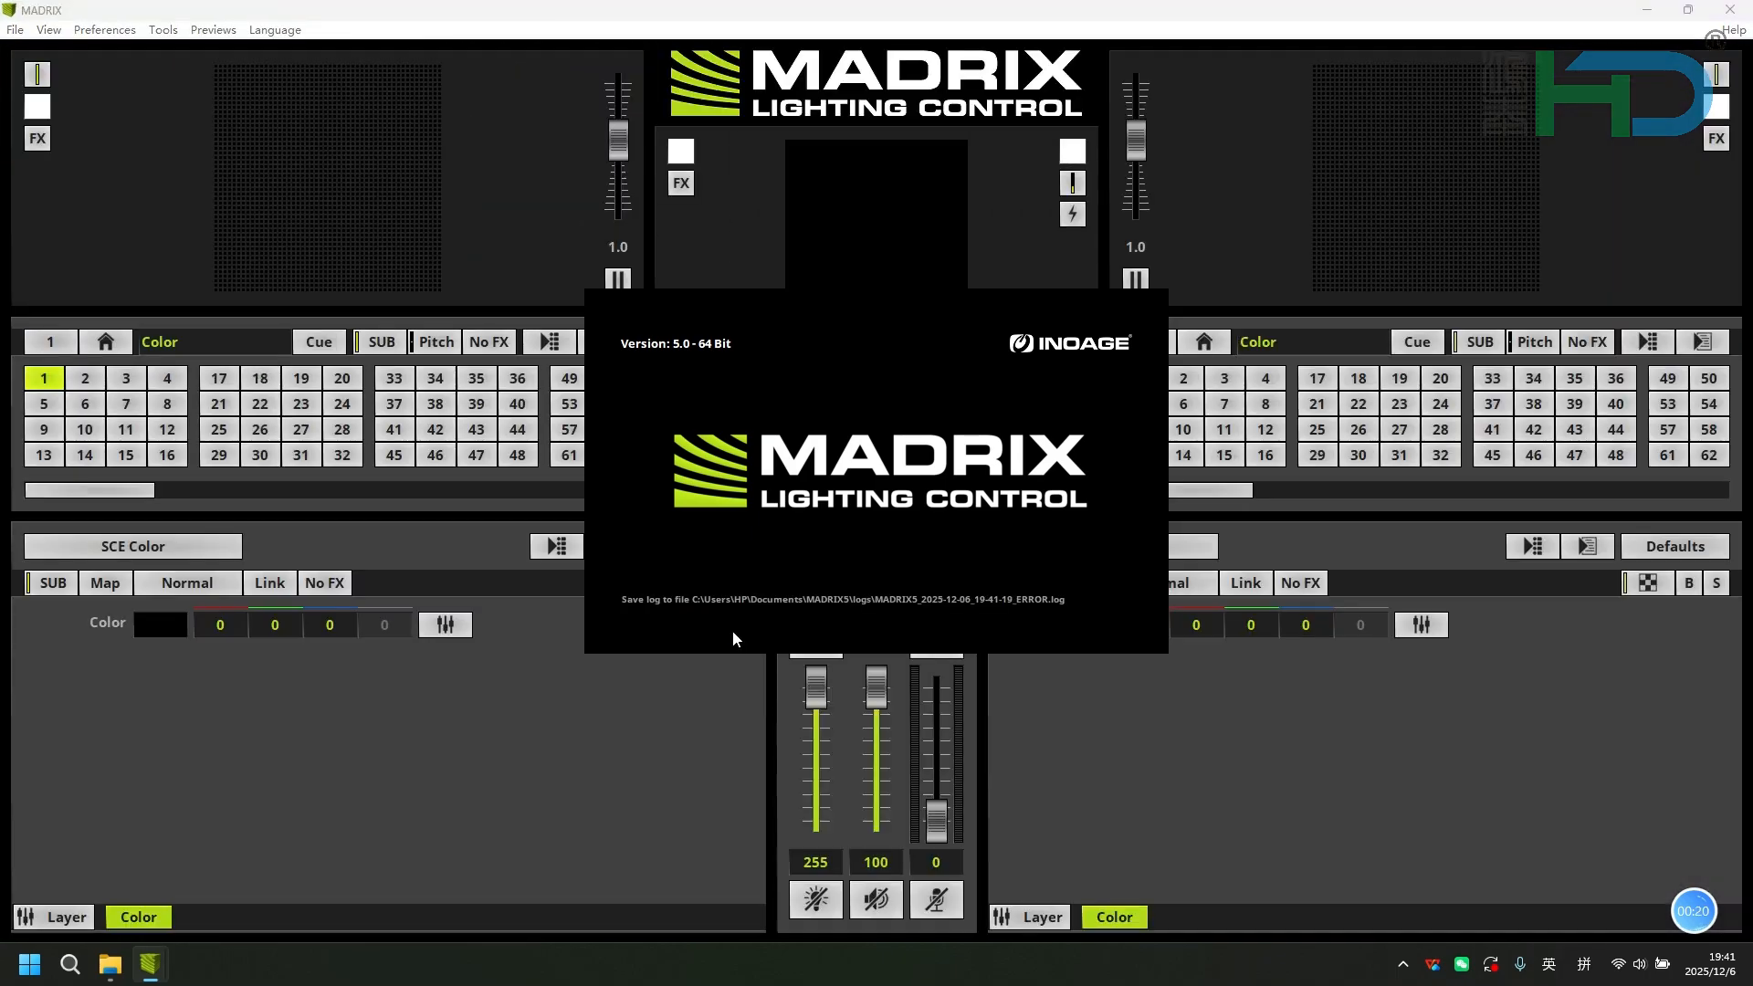
{"action": "left_click", "coordinate": [979, 408]}
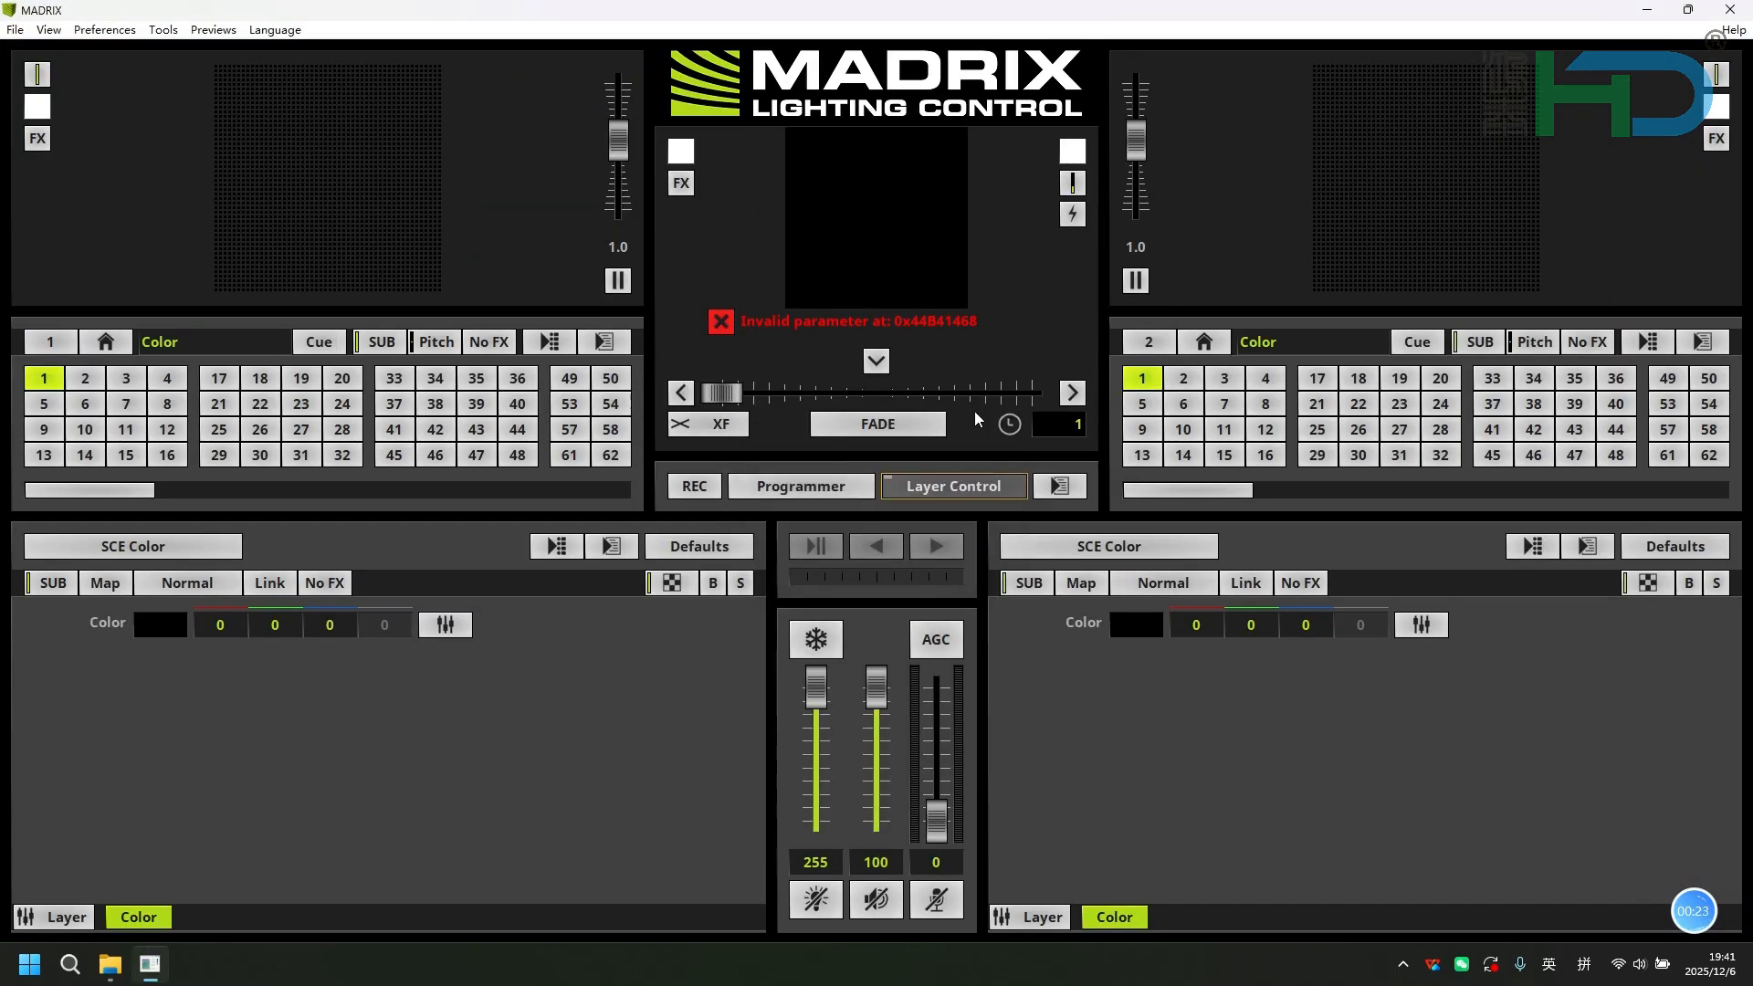
Enable Art-Net in the Device Manager and detect the YC-MAX9 devices.
{"action": "left_click", "coordinate": [104, 29]}
{"action": "left_click", "coordinate": [142, 91]}
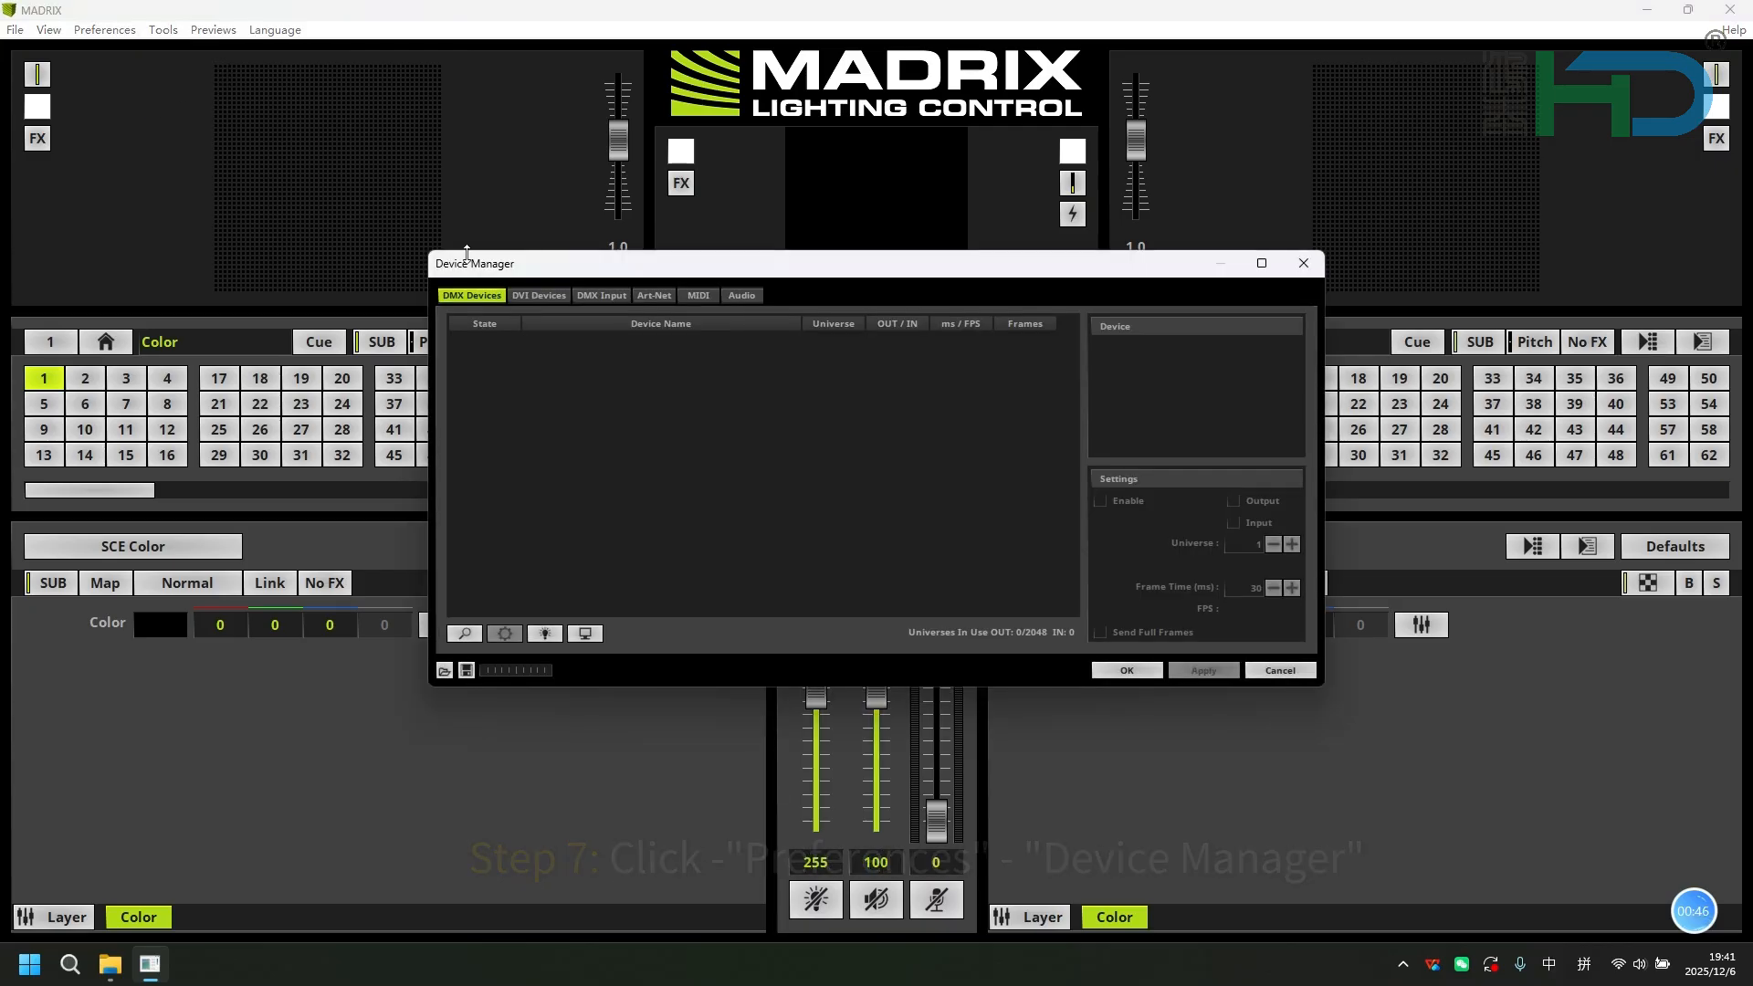
{"action": "left_click", "coordinate": [654, 295]}
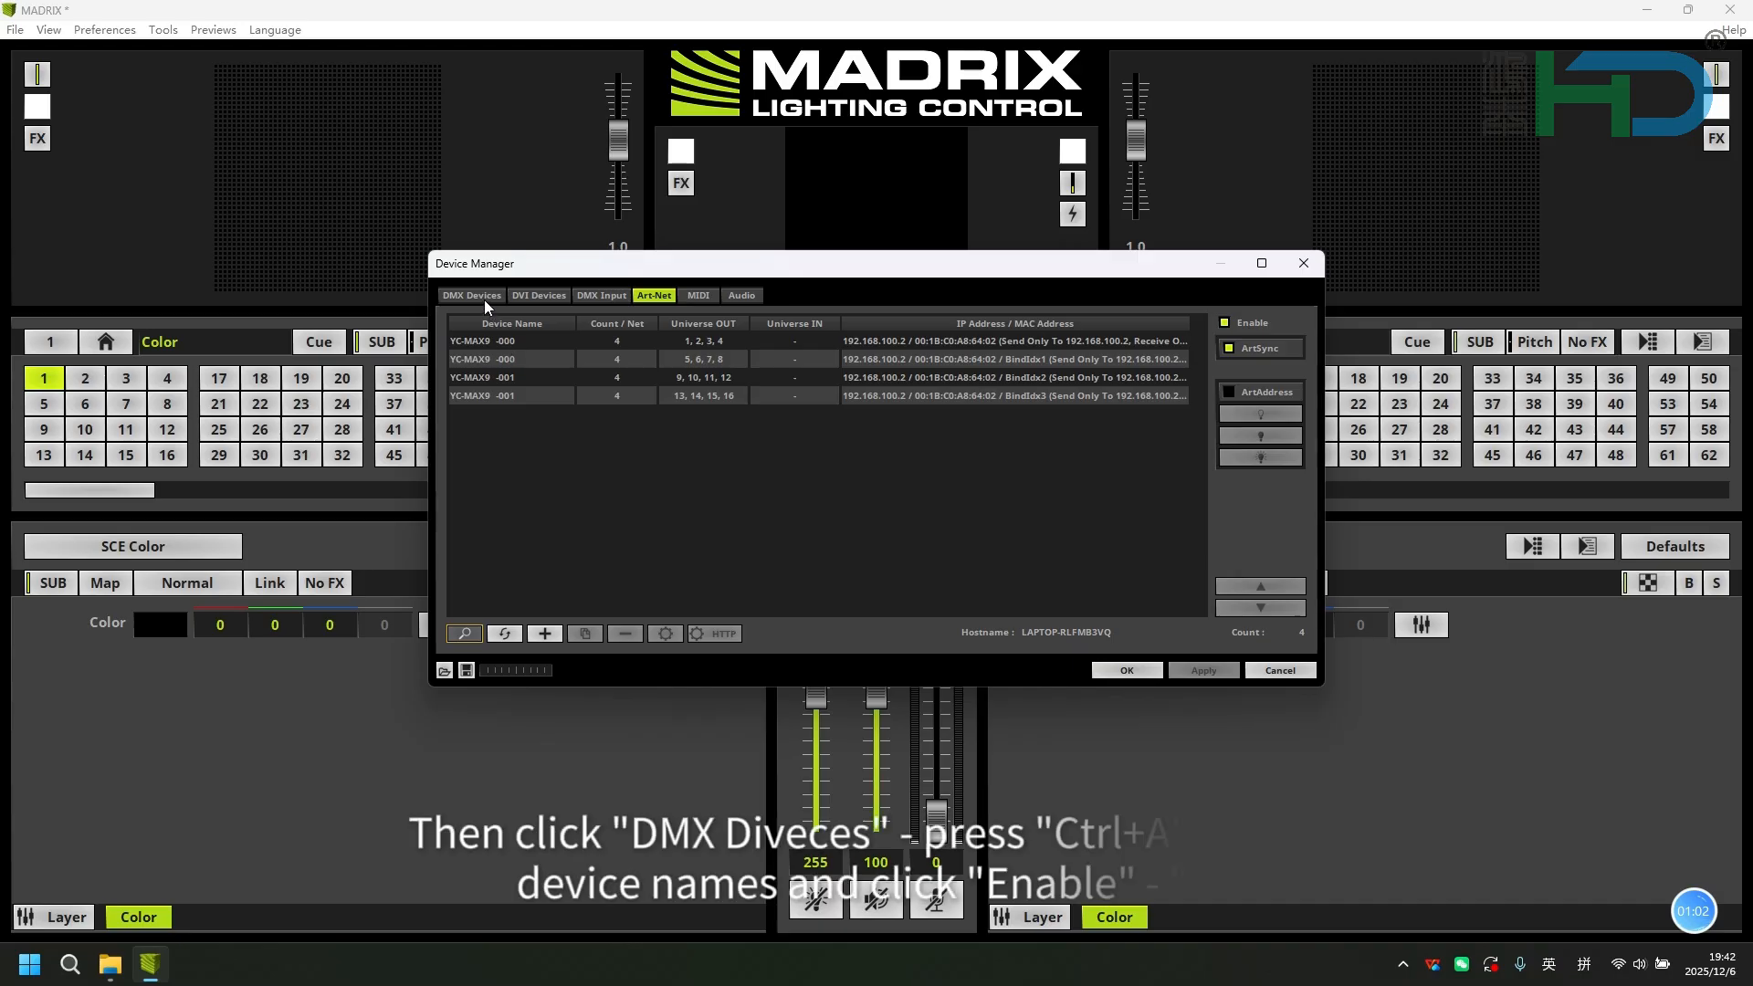
Enable all detected DMX devices in the Device Manager, apply the change and close the manager.
{"action": "left_click", "coordinate": [471, 295]}
{"action": "left_click", "coordinate": [603, 486]}
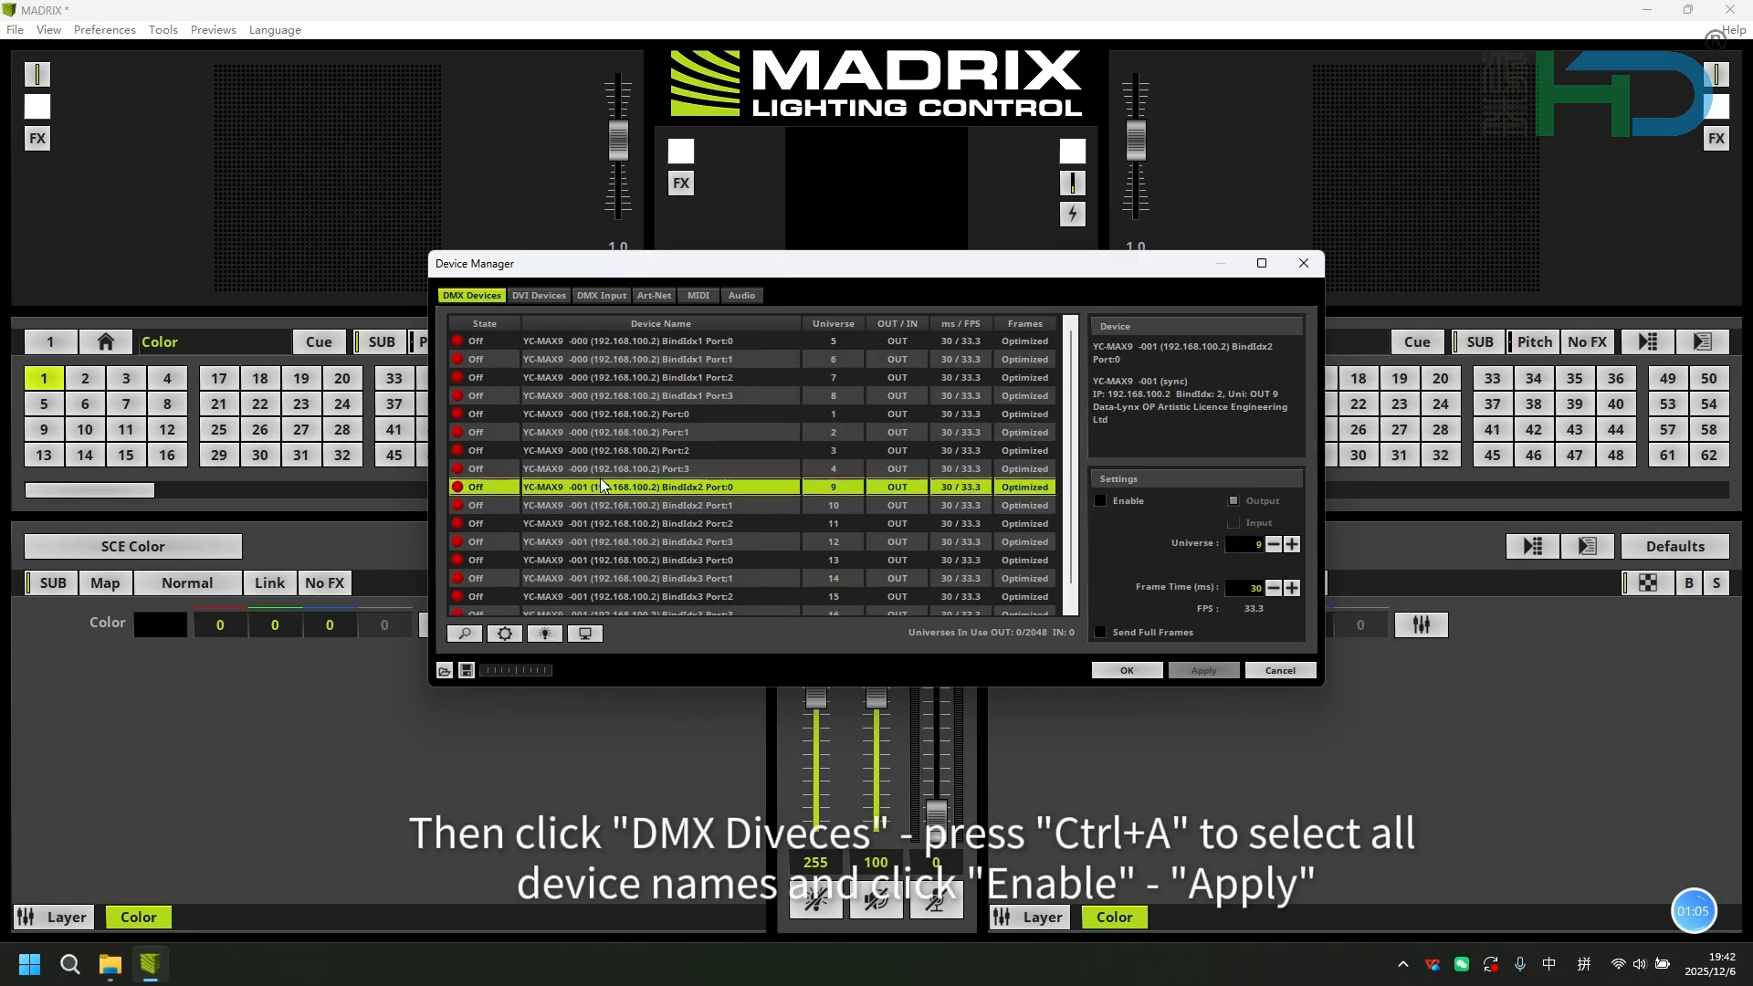
{"action": "key", "text": "ctrl+a"}
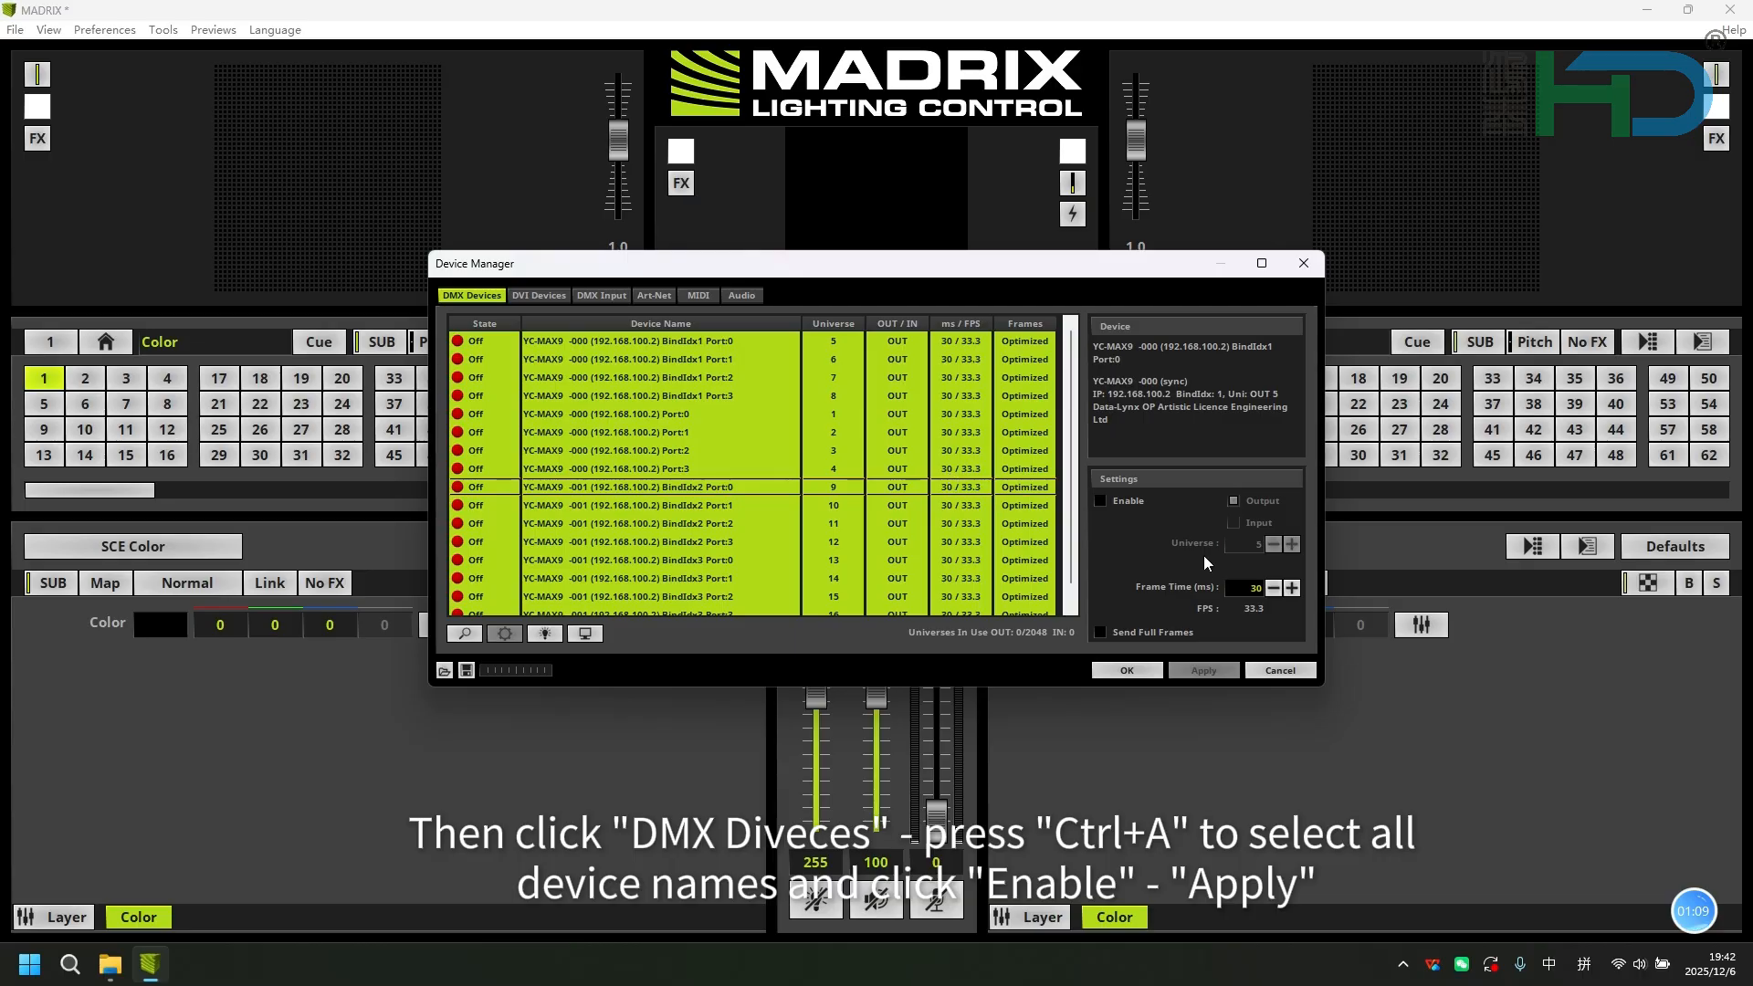
{"action": "left_click", "coordinate": [1102, 500]}
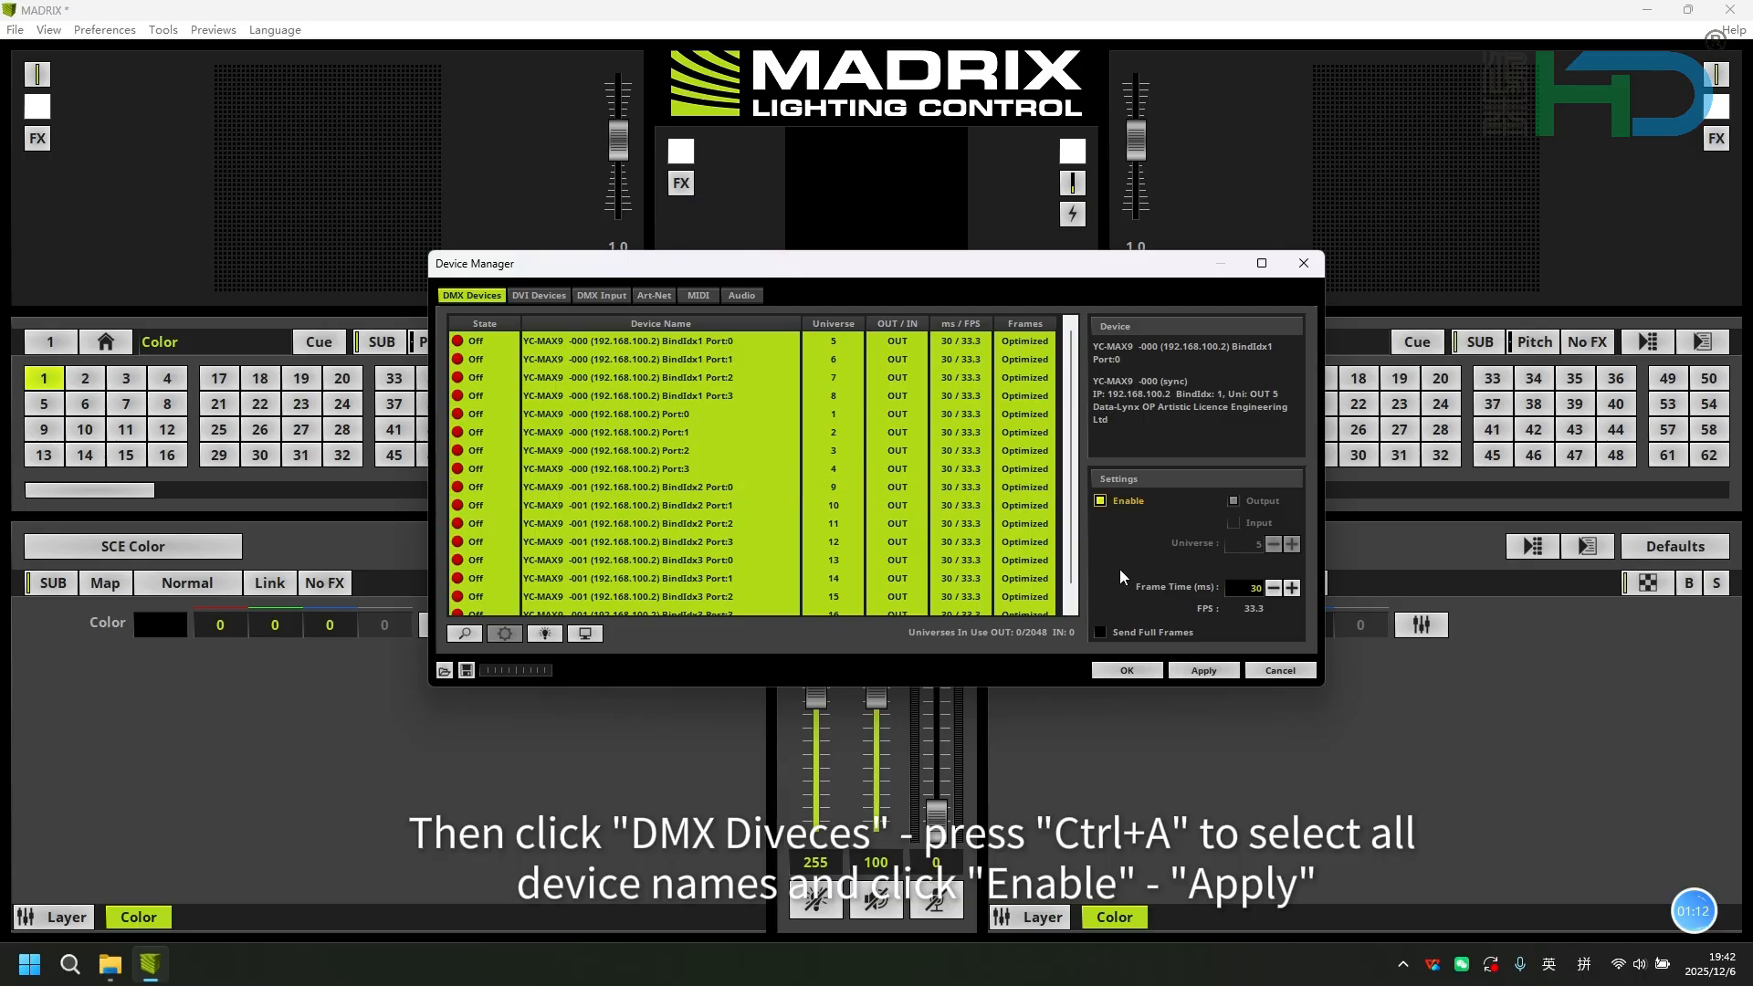
{"action": "left_click", "coordinate": [1190, 671]}
{"action": "left_click", "coordinate": [1126, 670]}
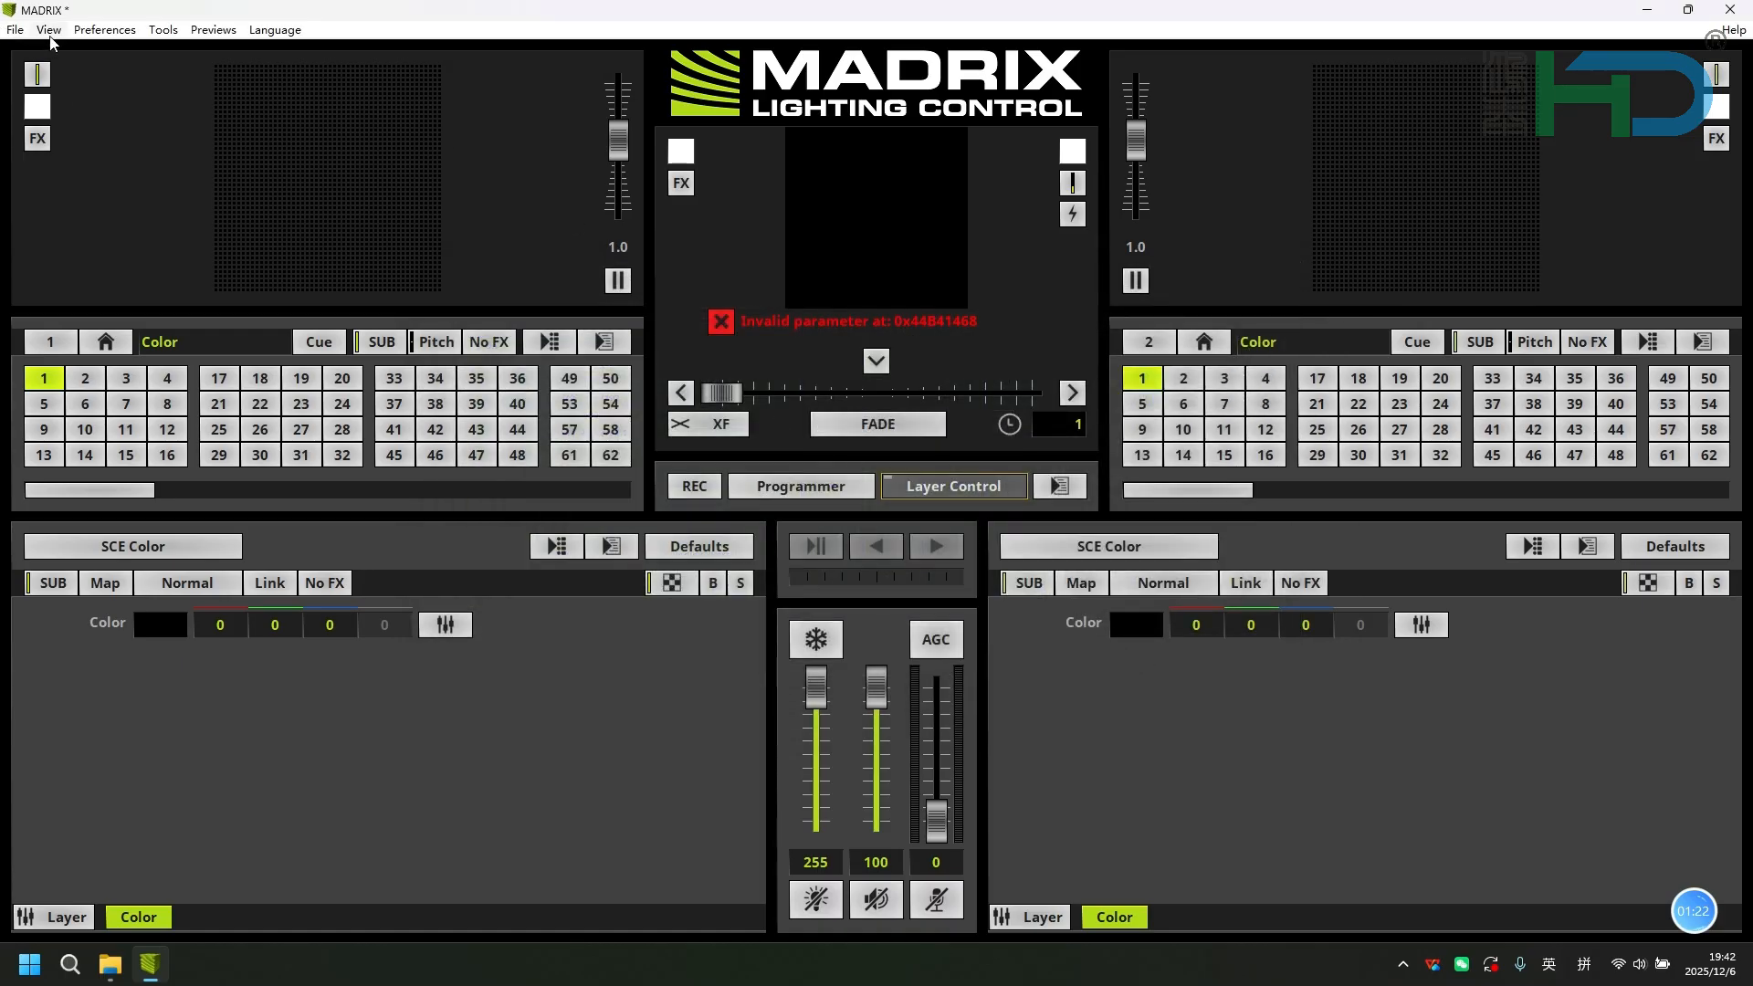
Import the patch layout file 1RGB.mpx from the desktop.
{"action": "left_click", "coordinate": [16, 30]}
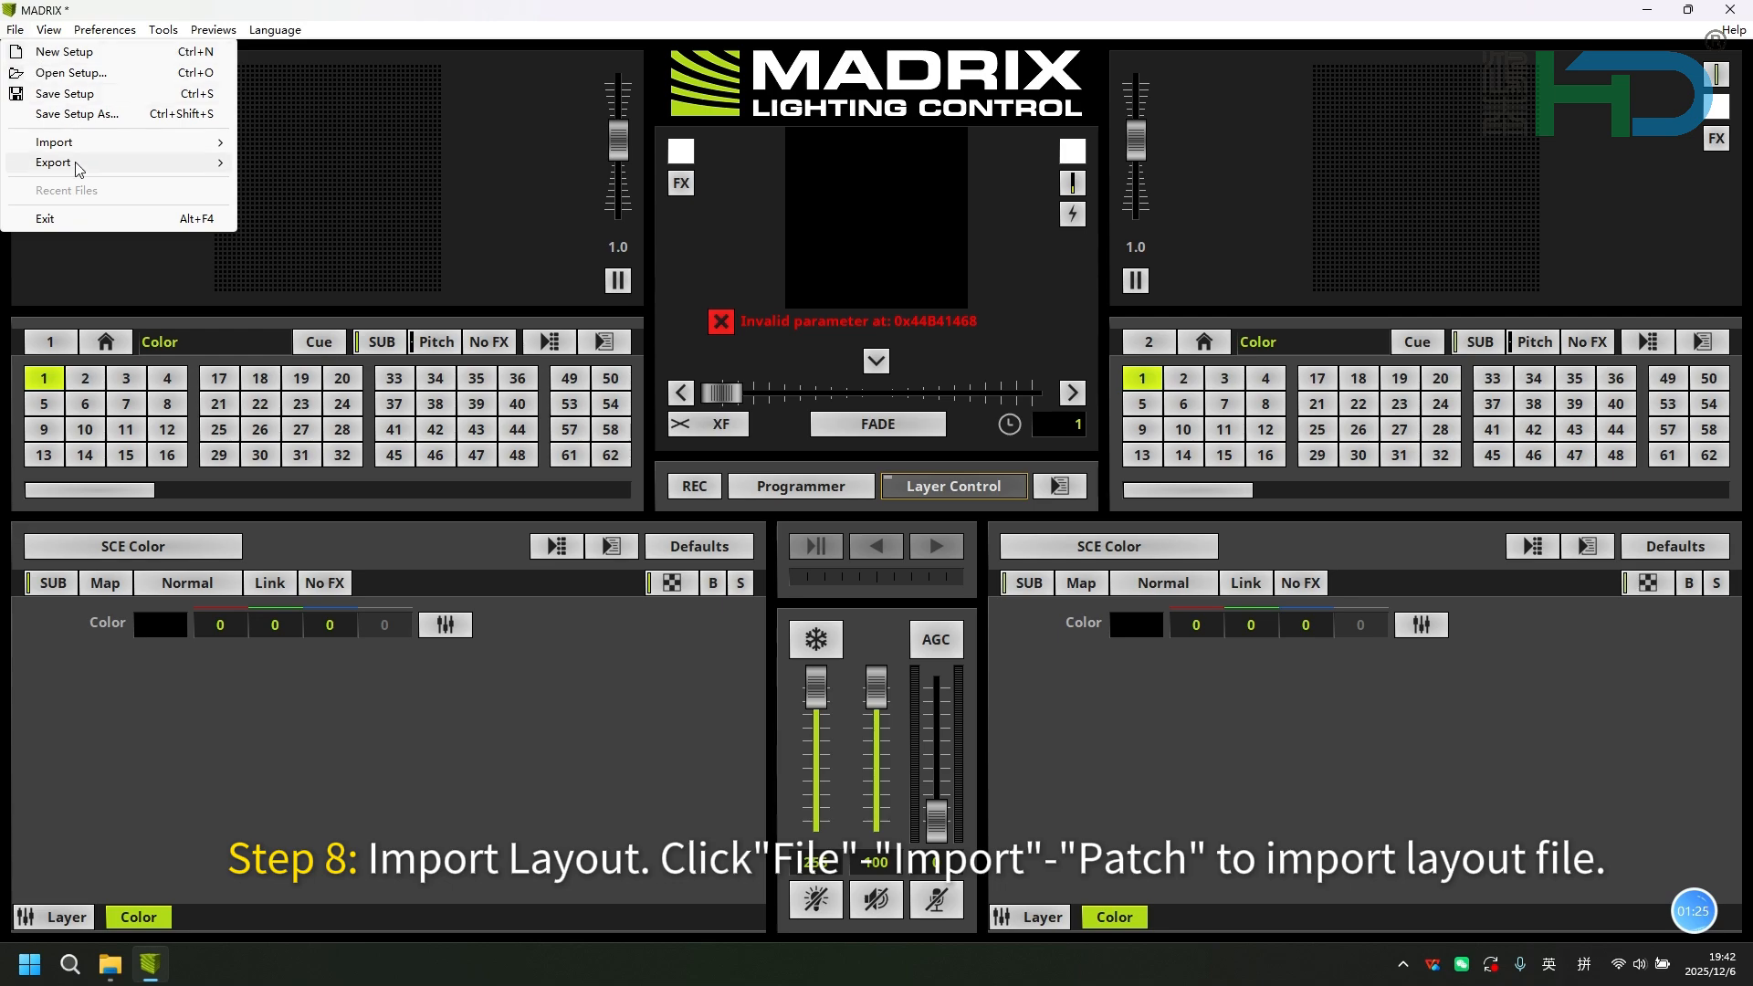
{"action": "mouse_move", "coordinate": [82, 145]}
{"action": "left_click", "coordinate": [287, 183]}
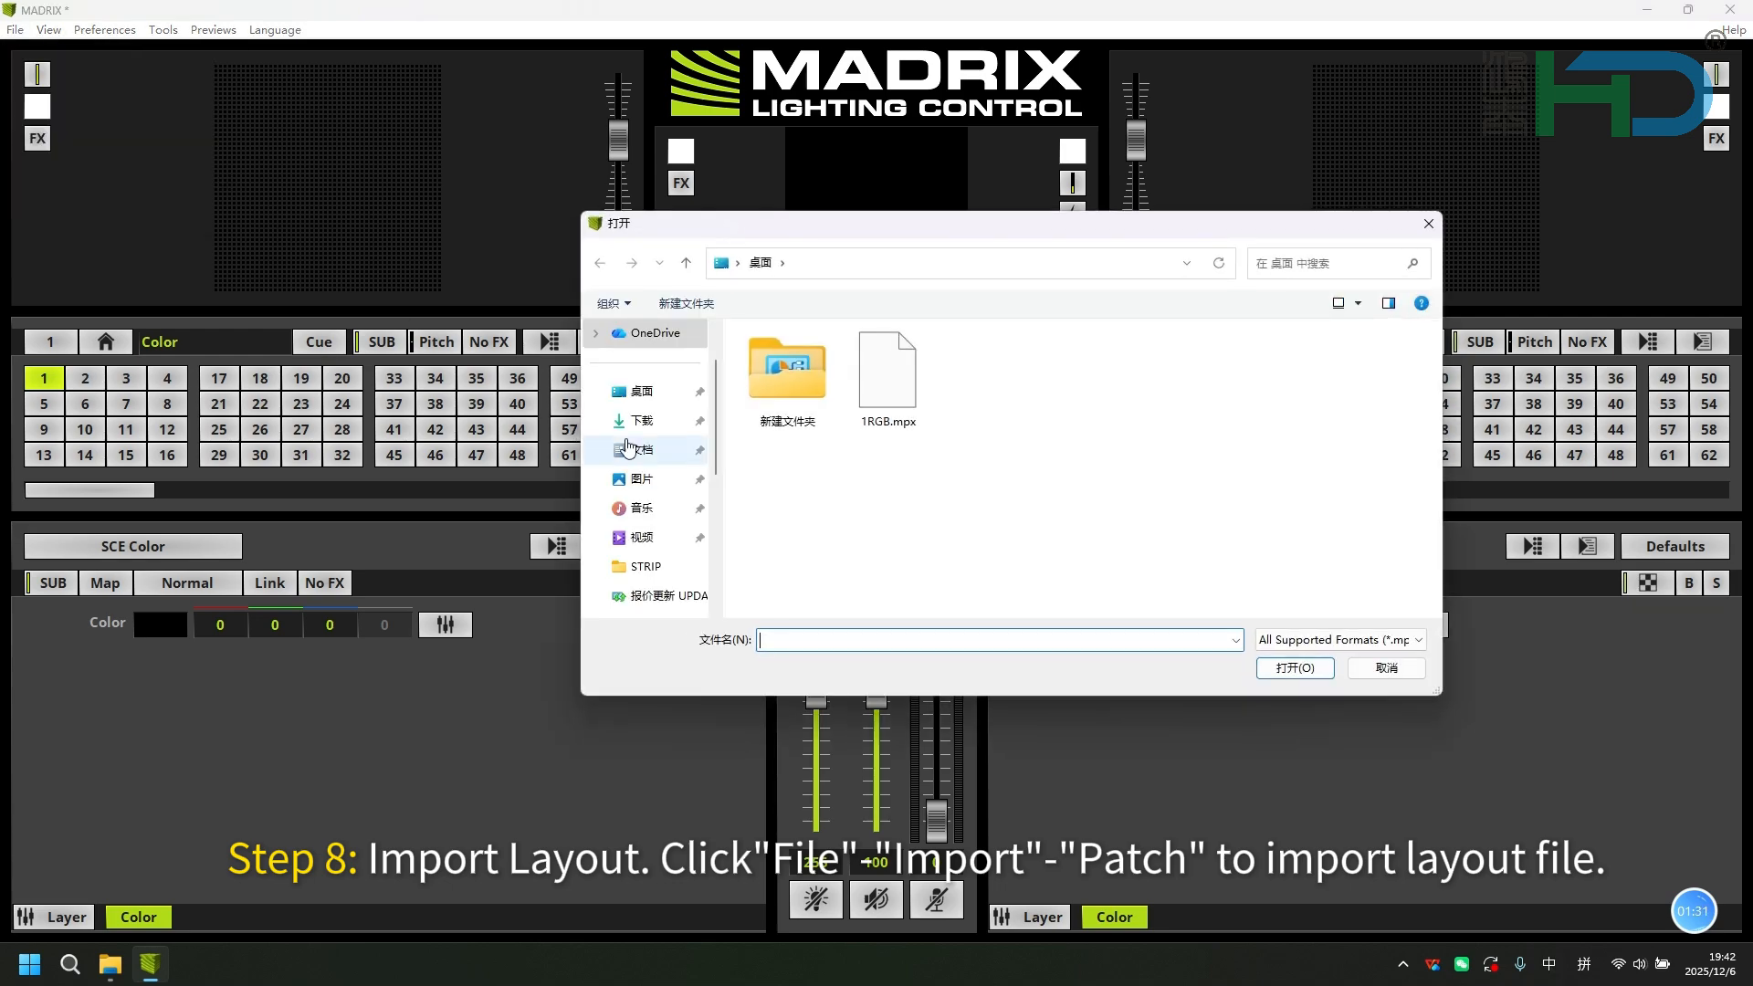
{"action": "left_click", "coordinate": [910, 402]}
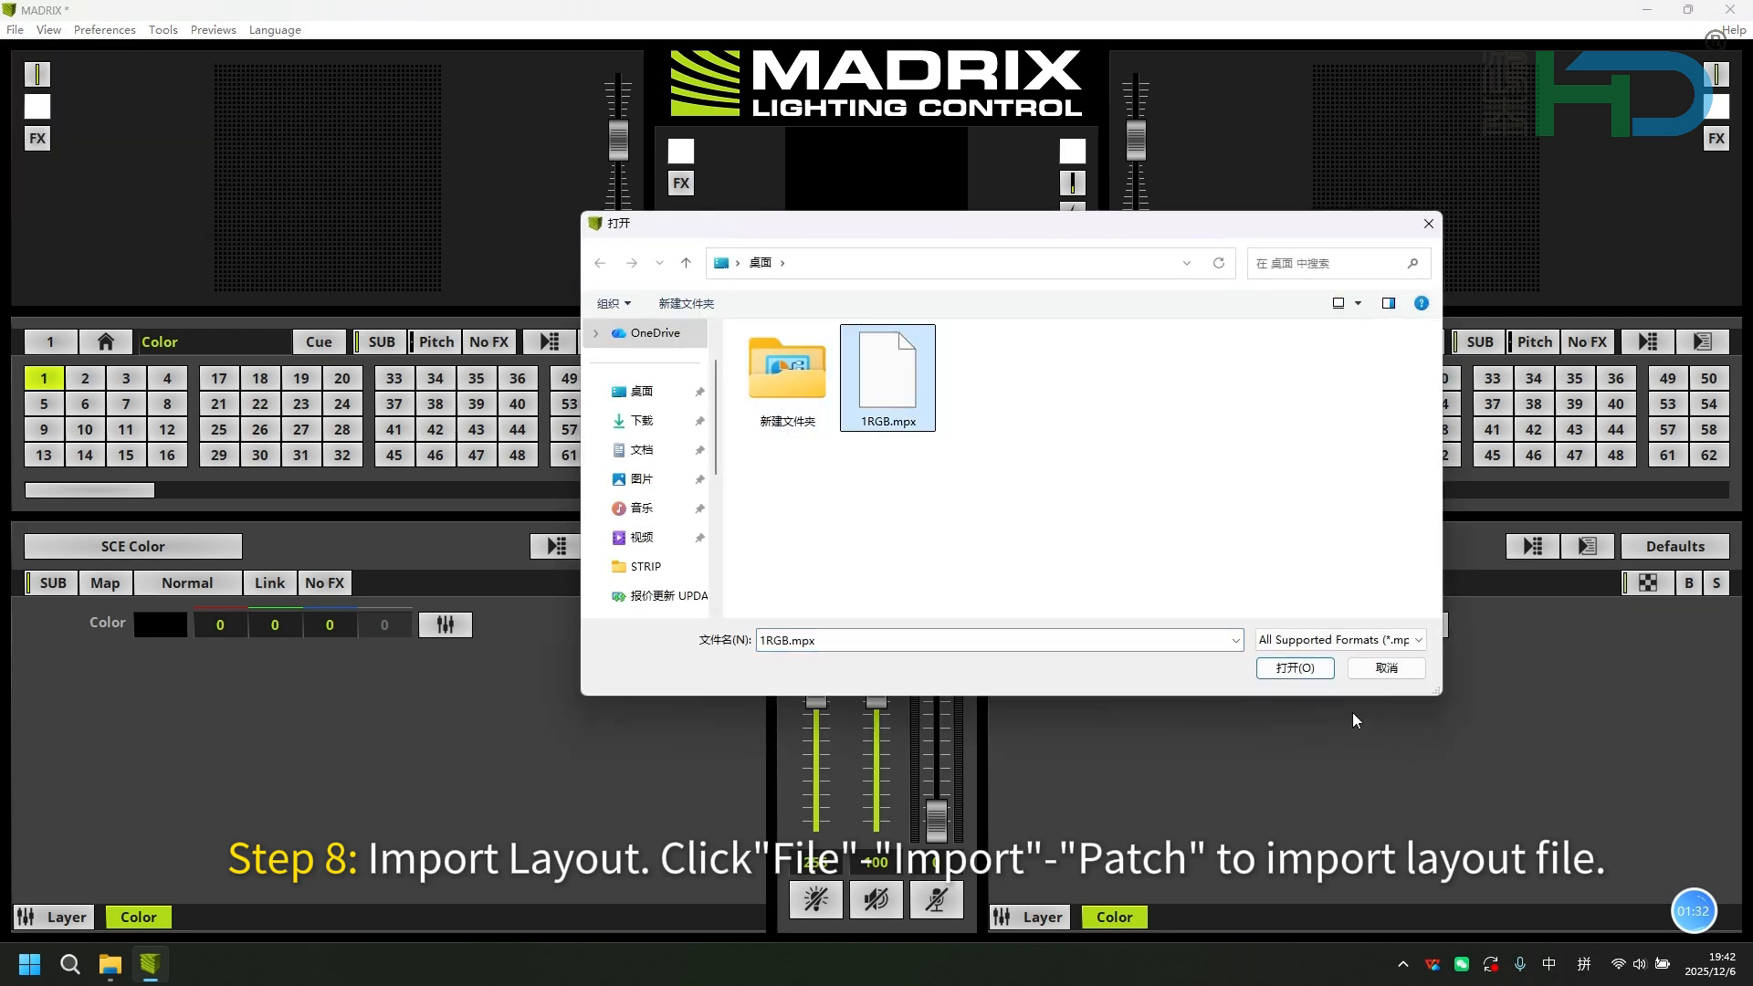
{"action": "left_click", "coordinate": [1313, 667]}
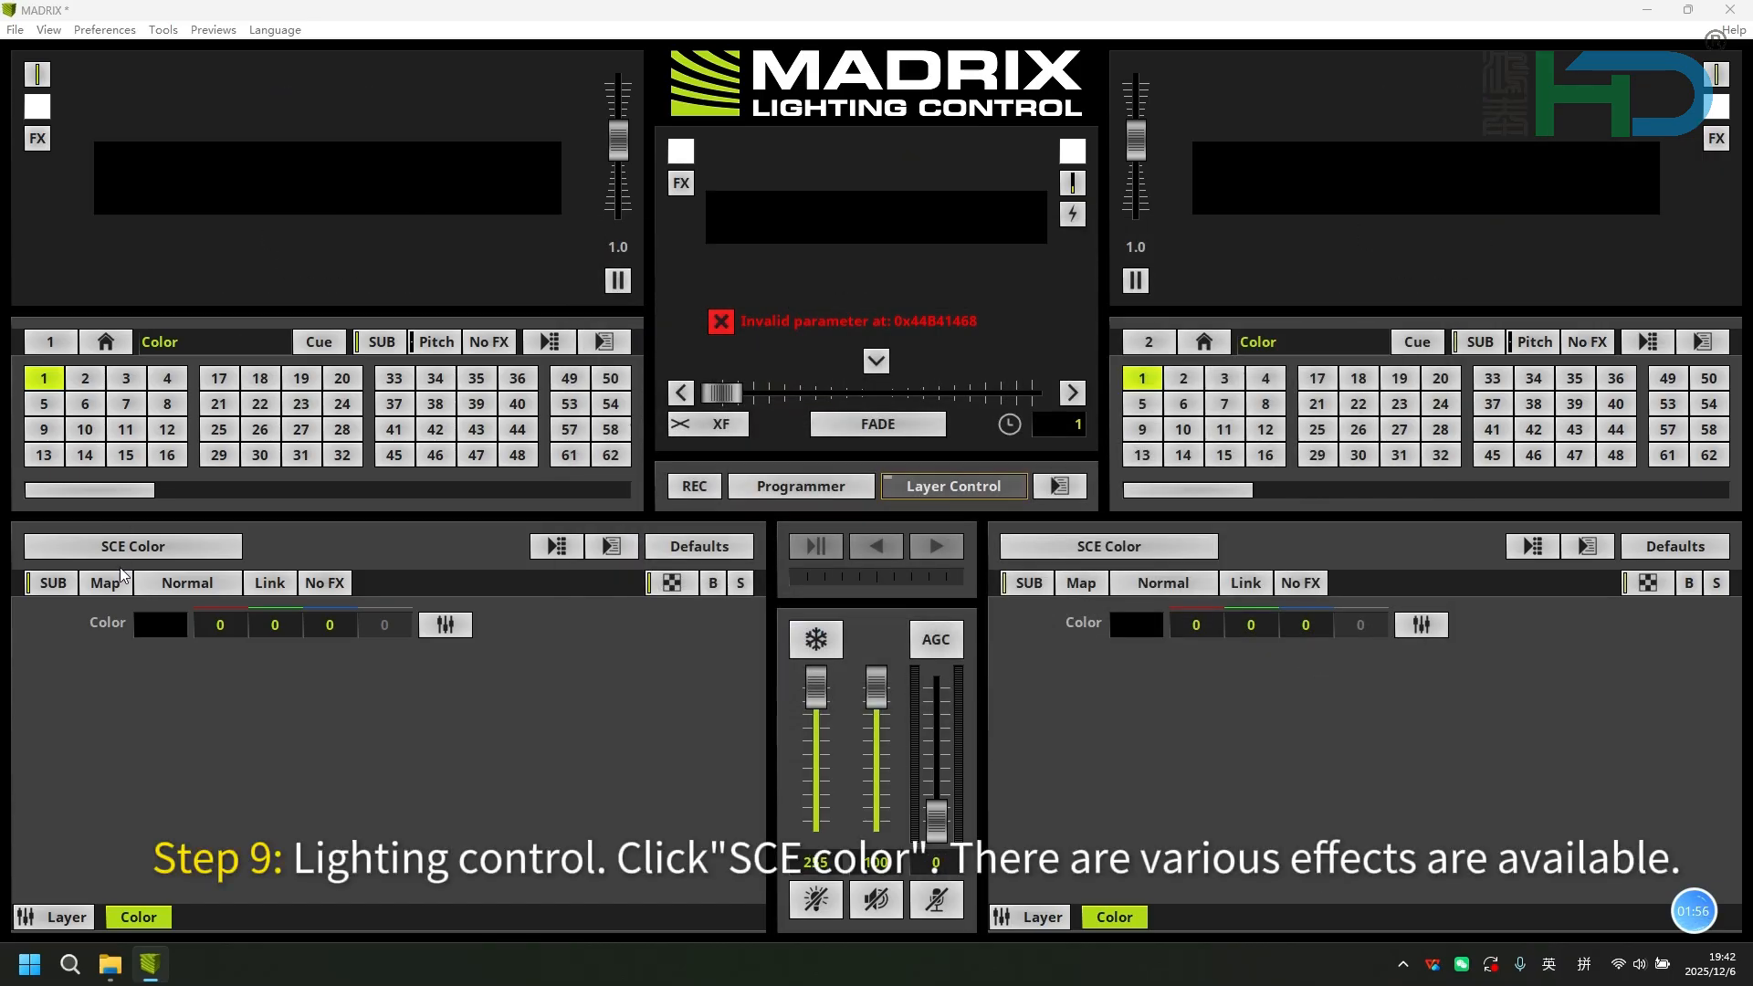
Try the SCE Level Color Simulator effect and the SCE Graph effect on deck 1.
{"action": "left_click", "coordinate": [129, 545]}
{"action": "mouse_move", "coordinate": [127, 578]}
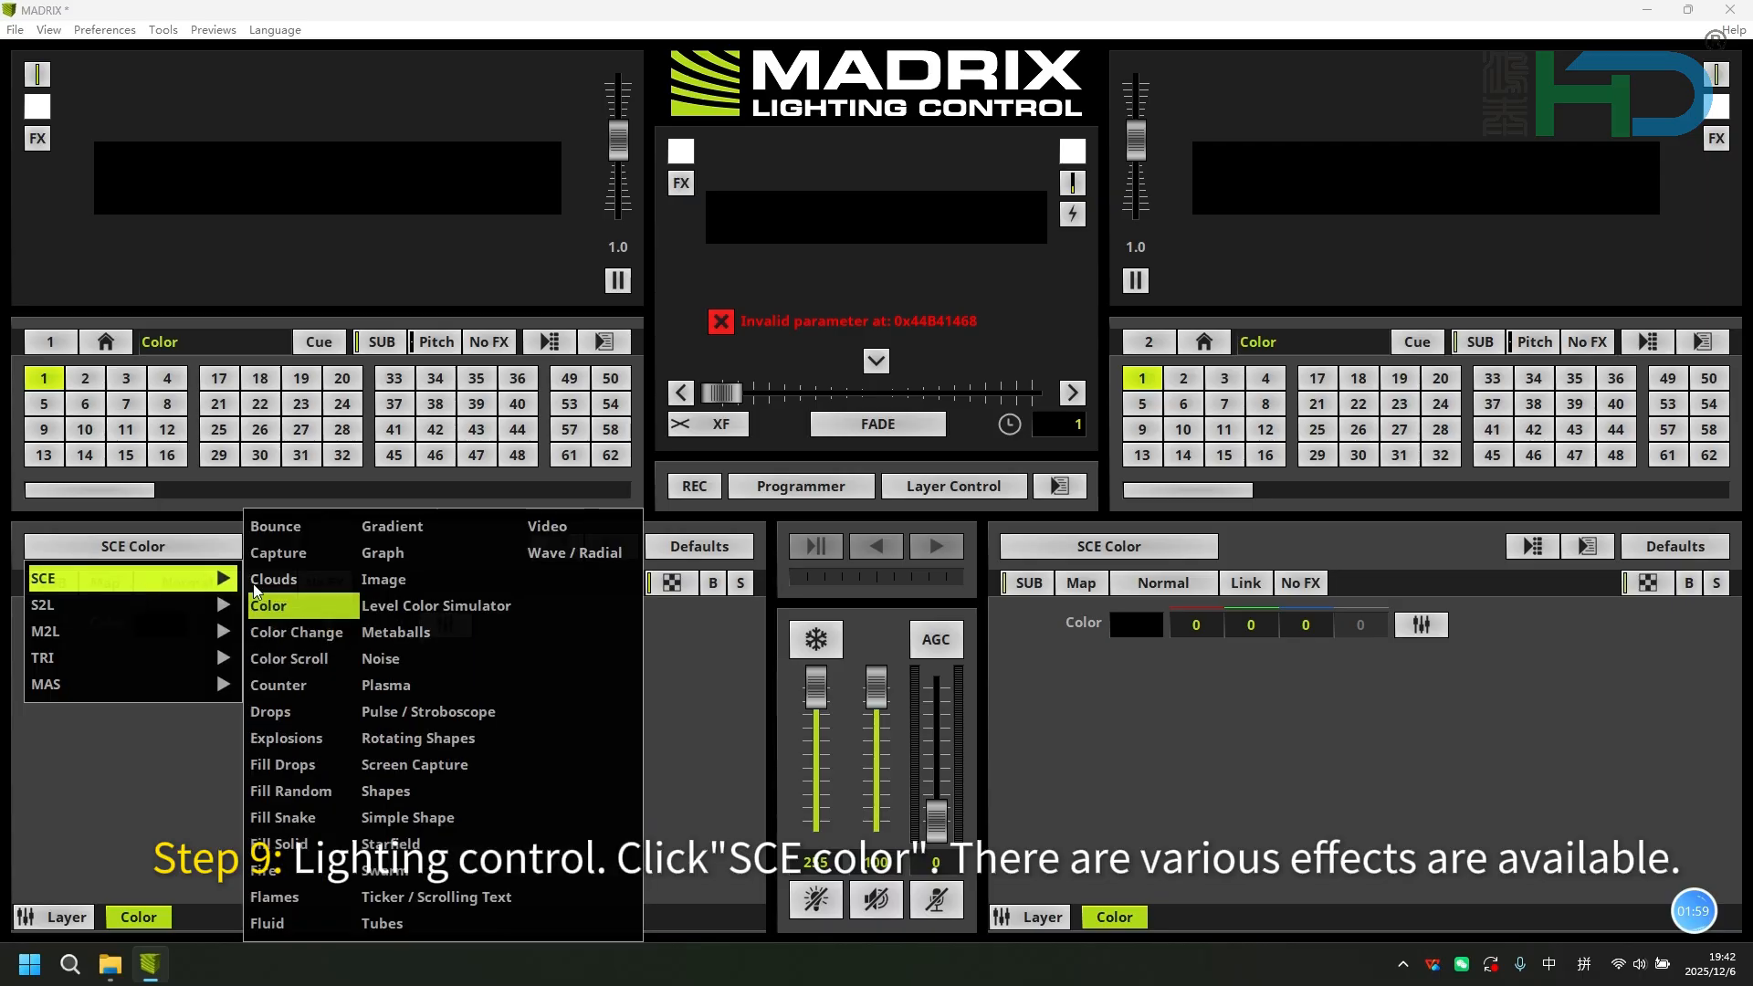
{"action": "left_click", "coordinate": [398, 606]}
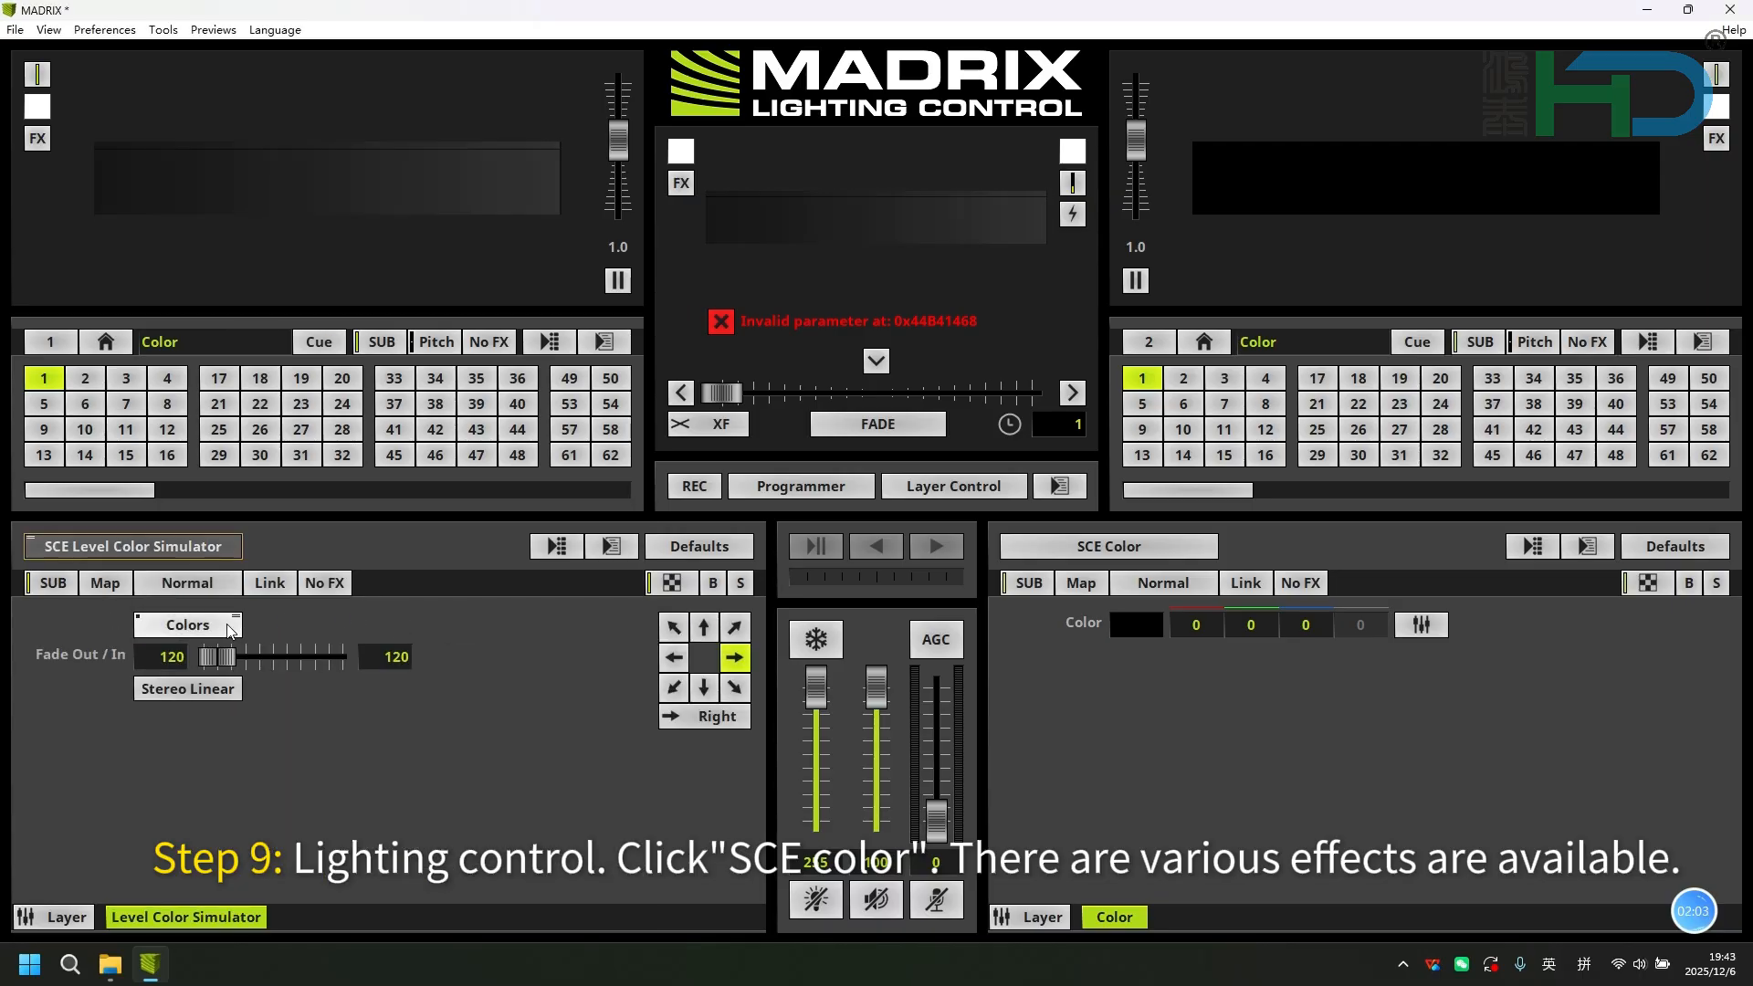
{"action": "left_click", "coordinate": [220, 553]}
{"action": "mouse_move", "coordinate": [215, 578]}
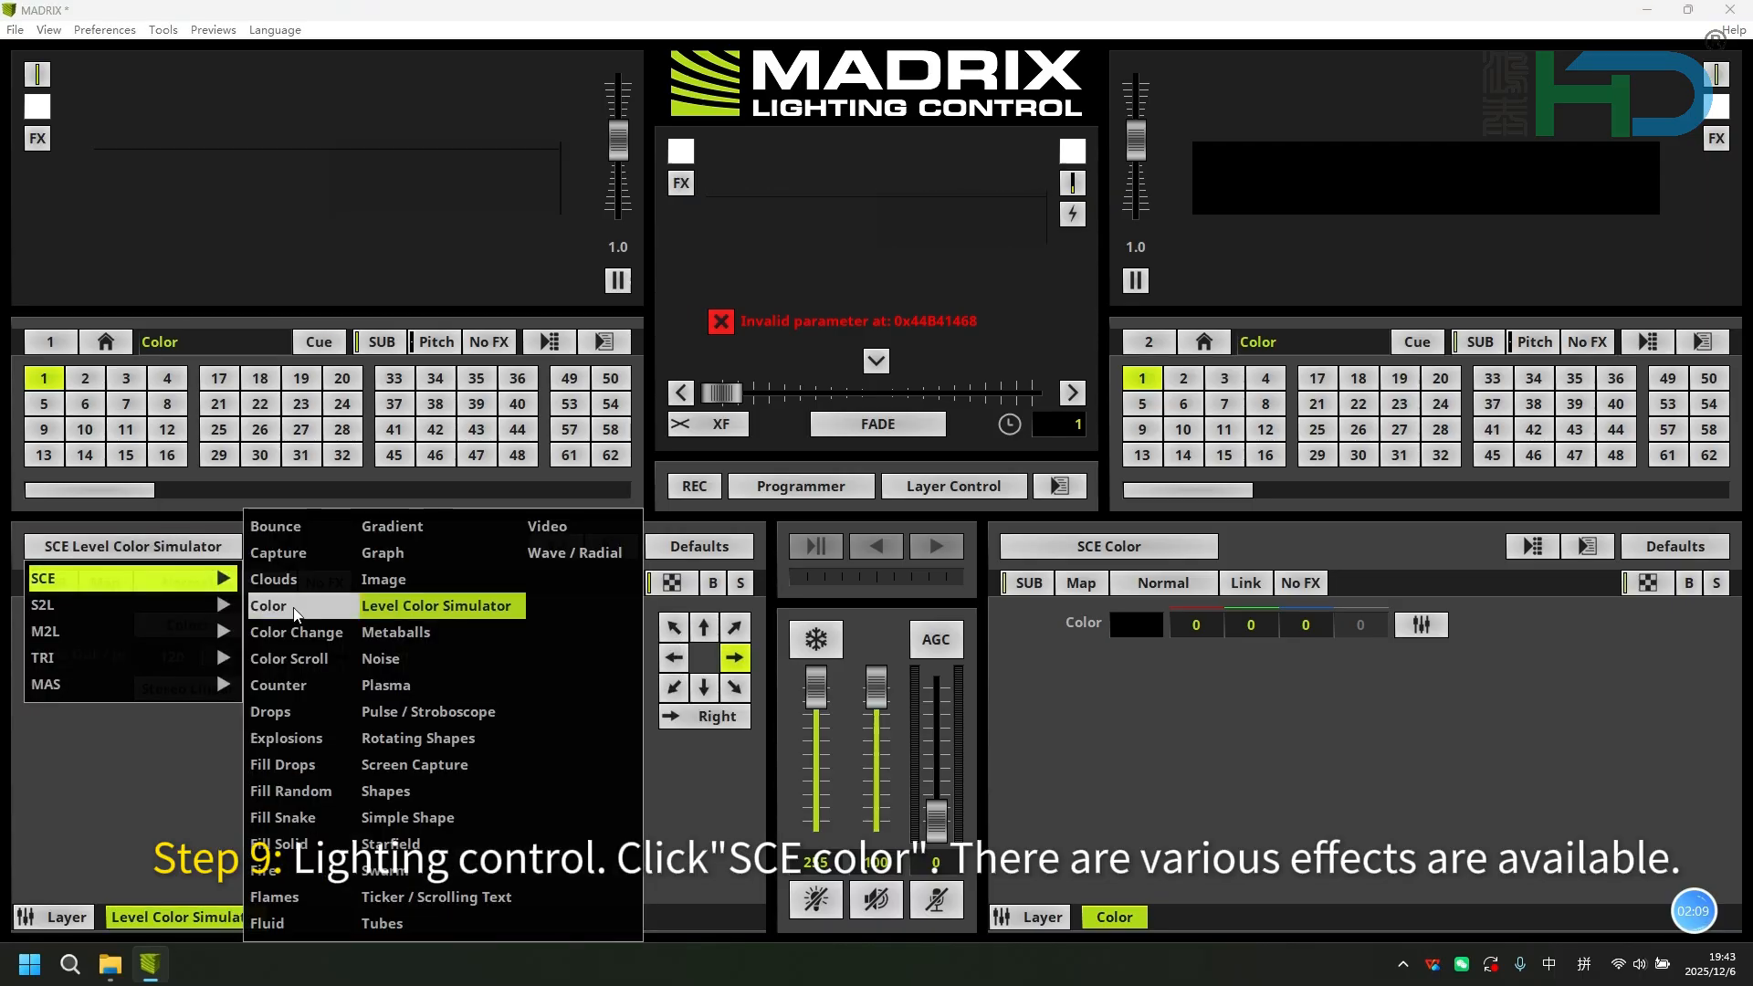
{"action": "left_click", "coordinate": [389, 550]}
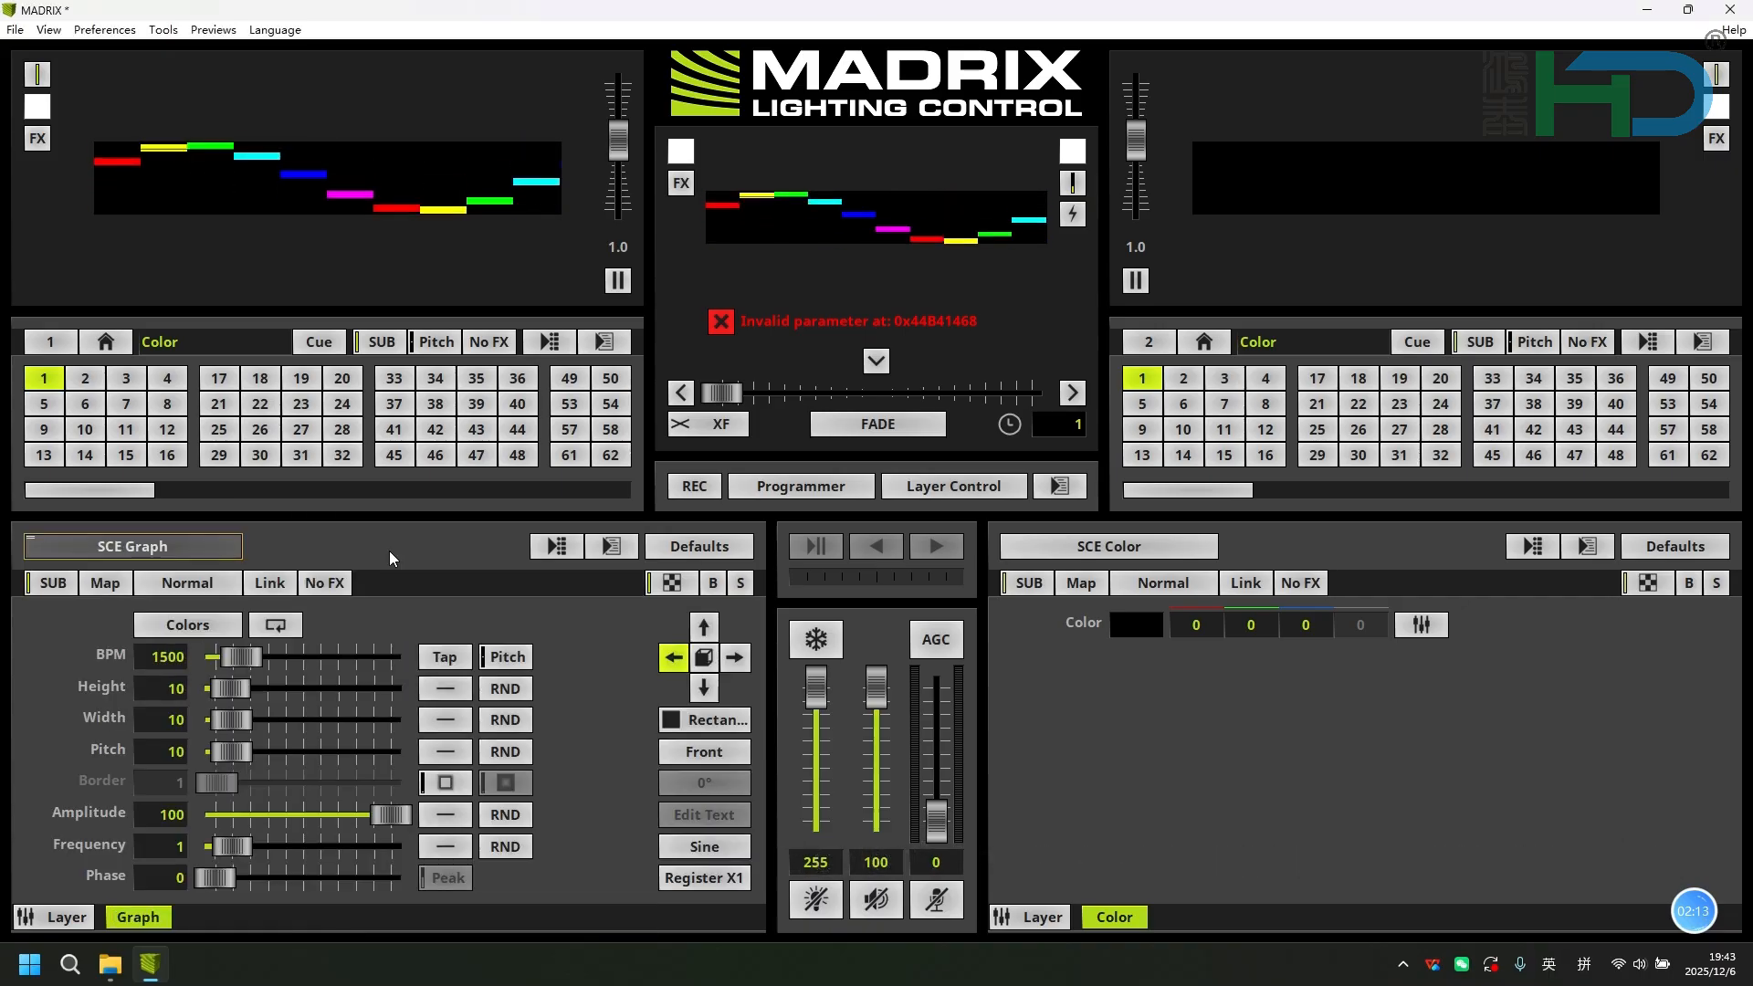
Set the effect on deck 1 to SCE Metaballs.
{"action": "left_click", "coordinate": [219, 546]}
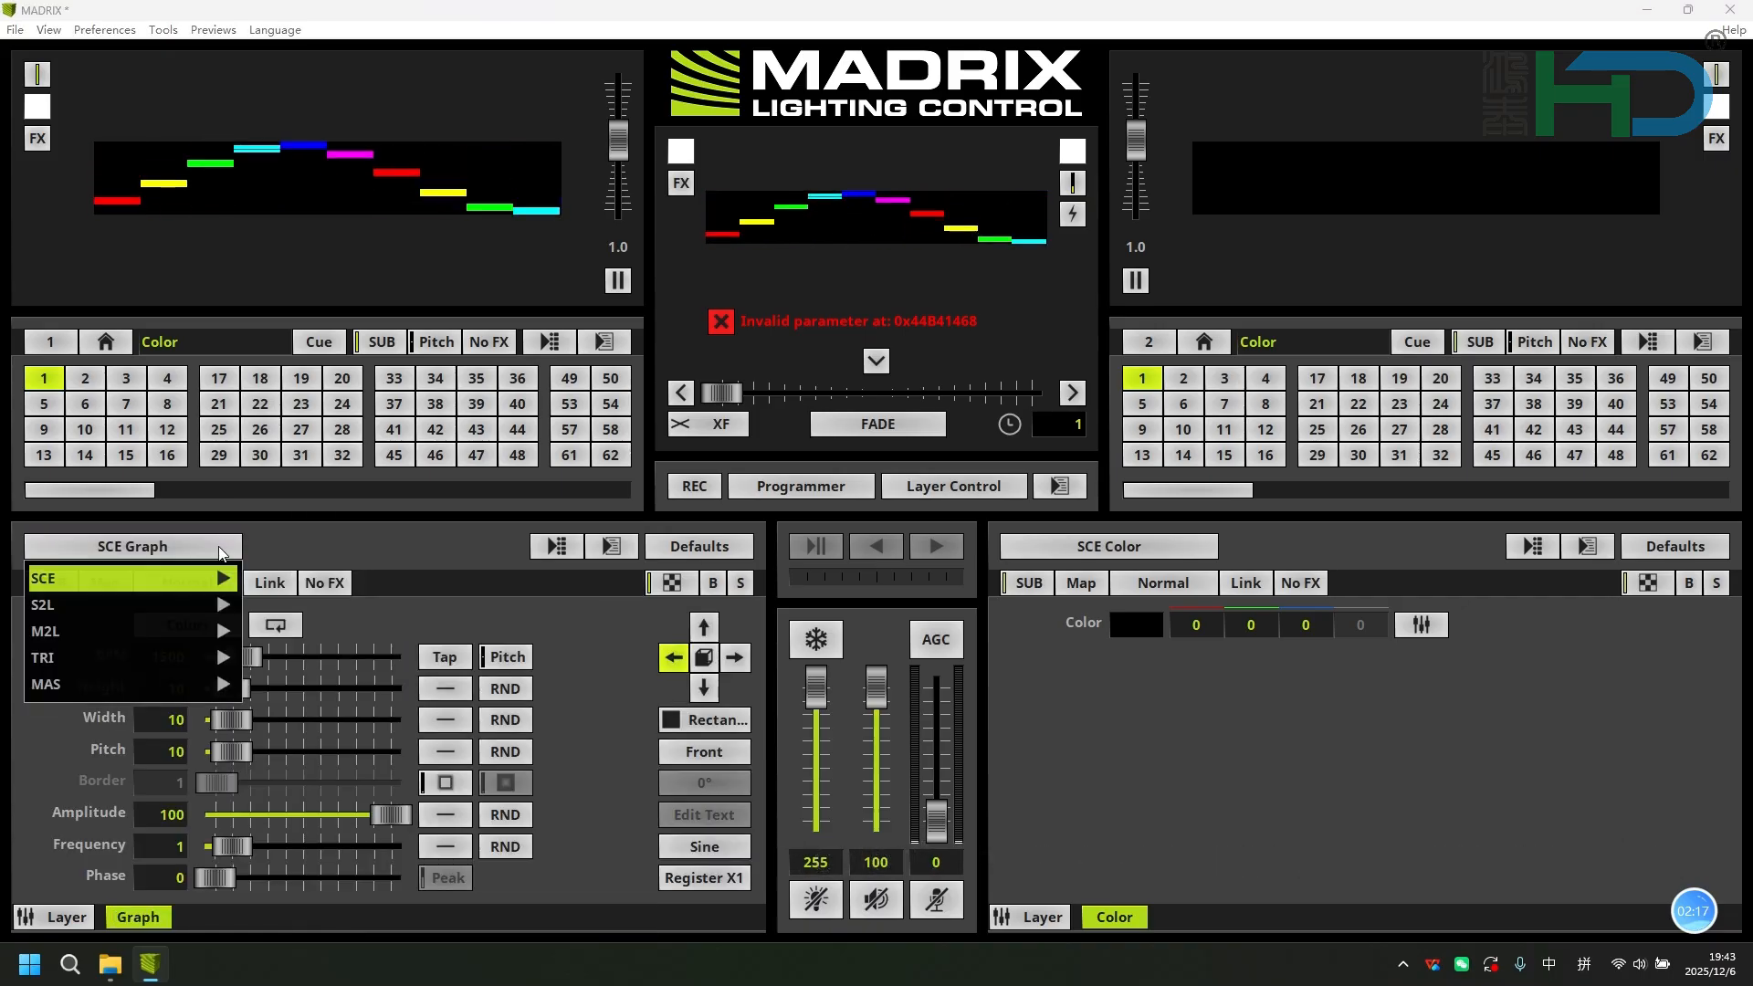
{"action": "left_click", "coordinate": [396, 631]}
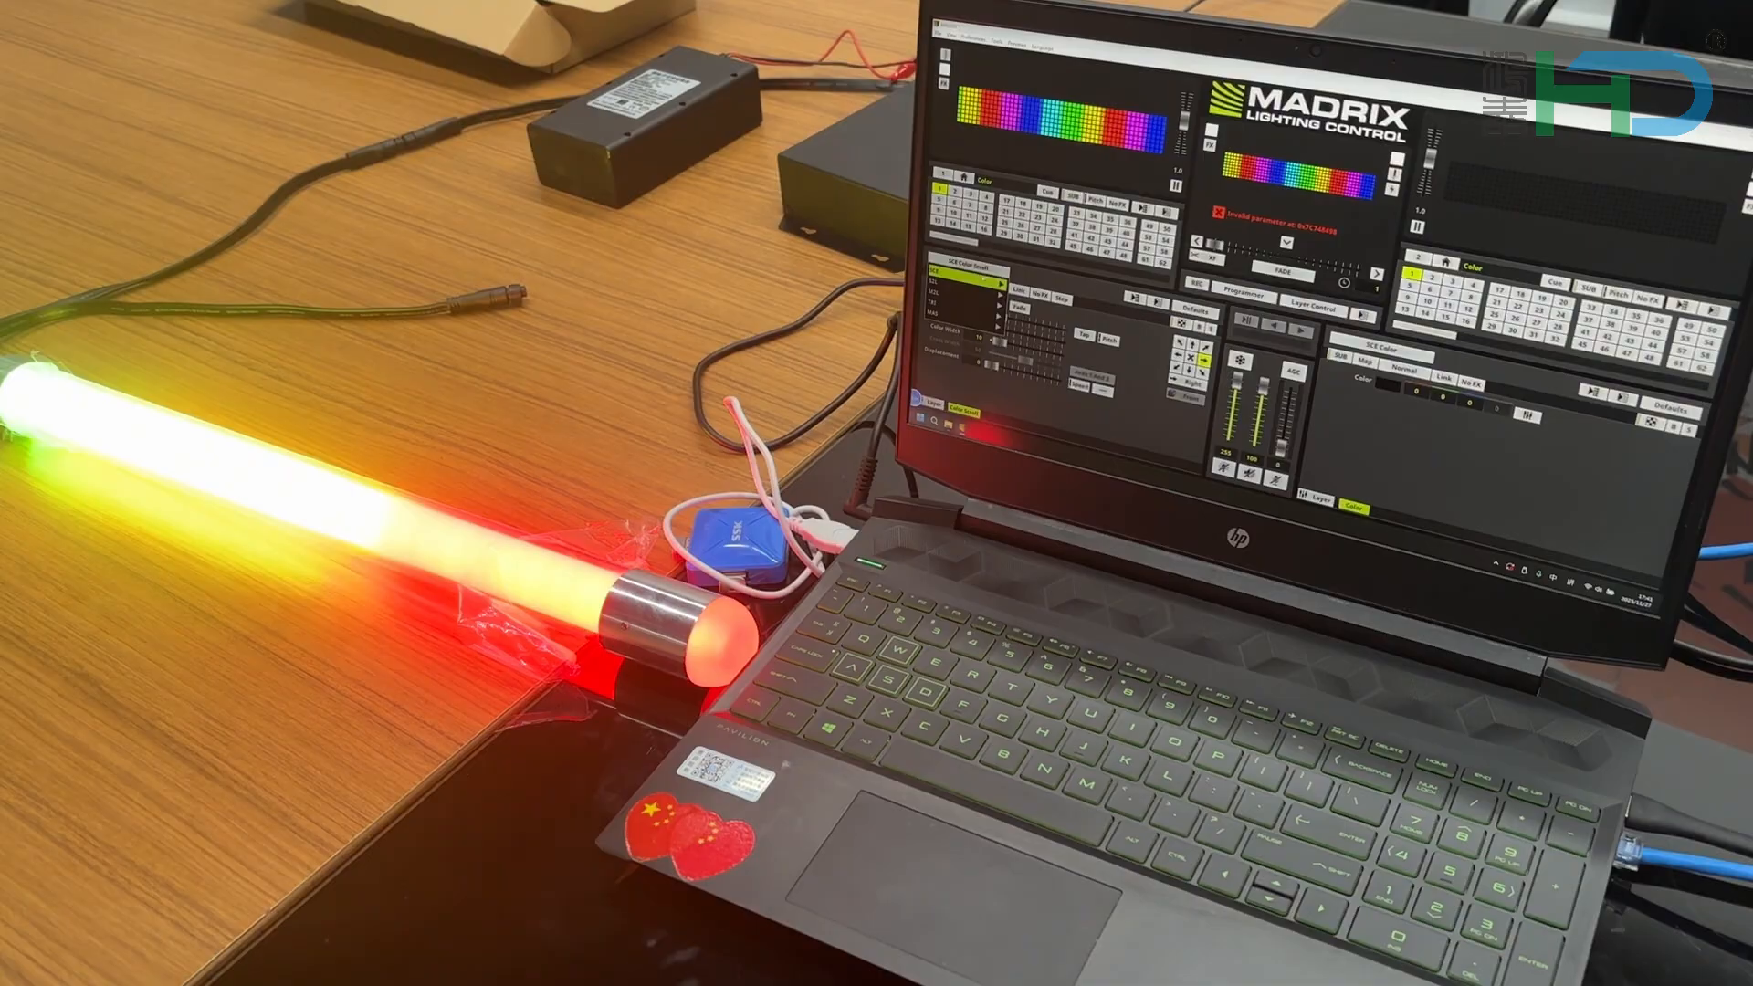
{"action": "mouse_move", "coordinate": [983, 279]}
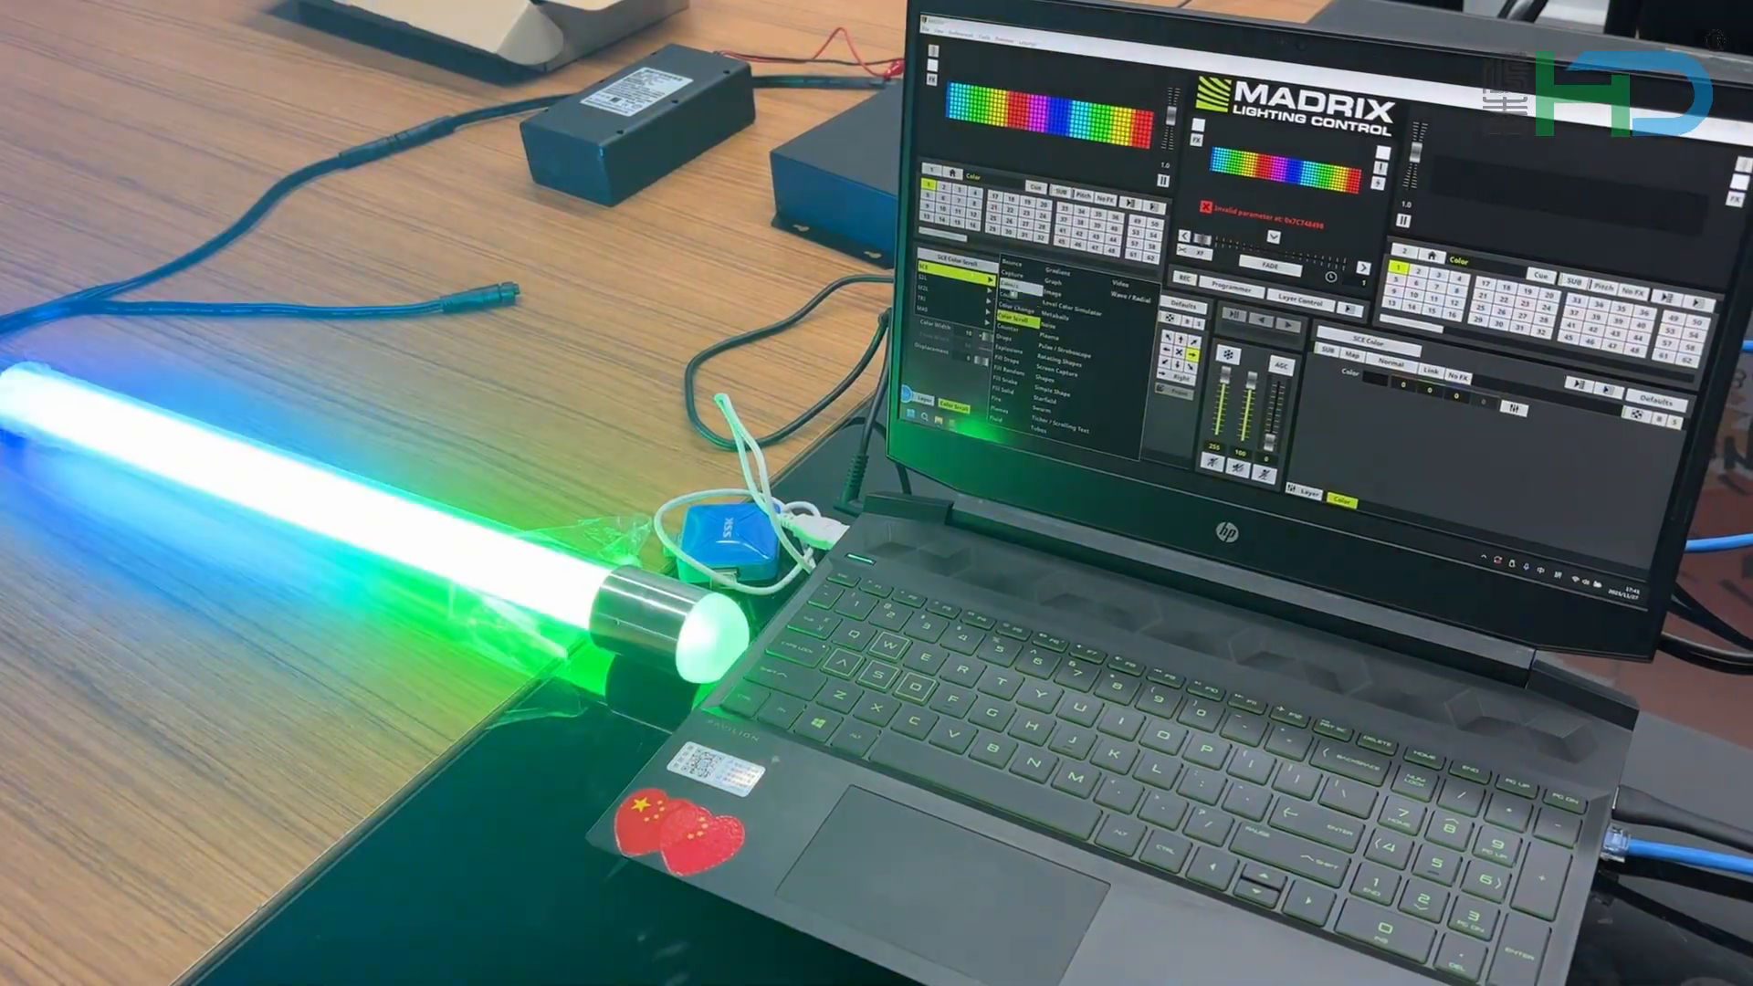
{"action": "left_click", "coordinate": [1030, 313]}
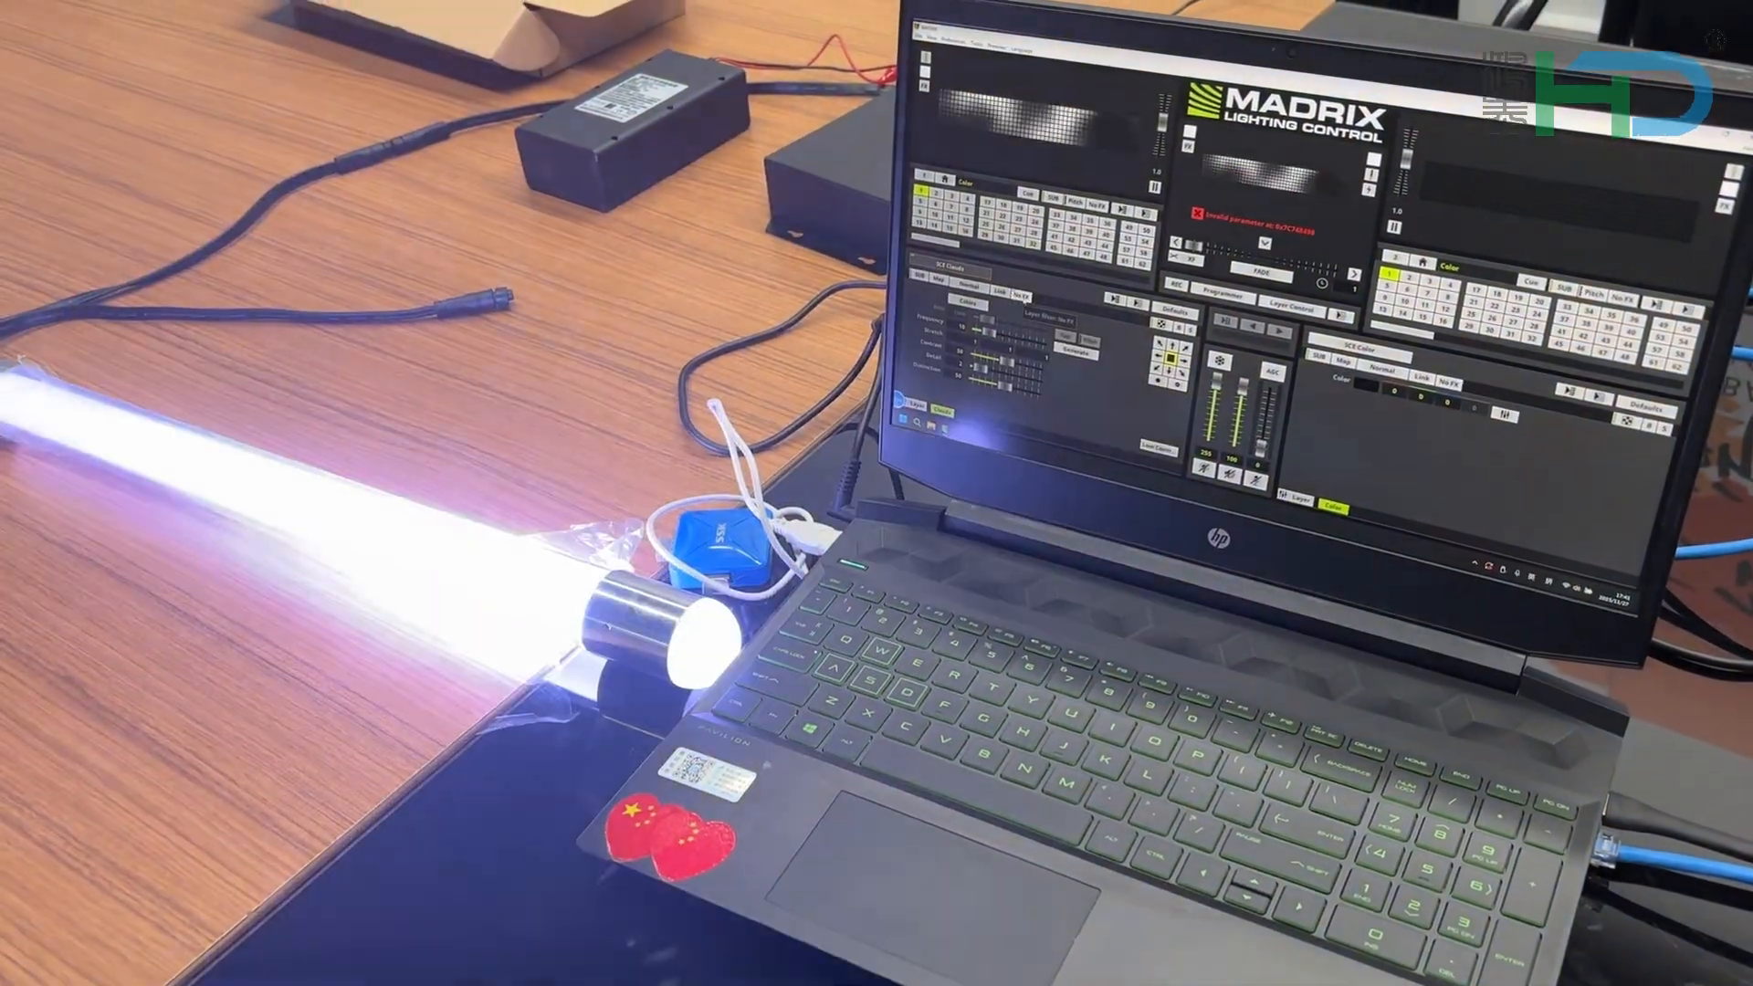